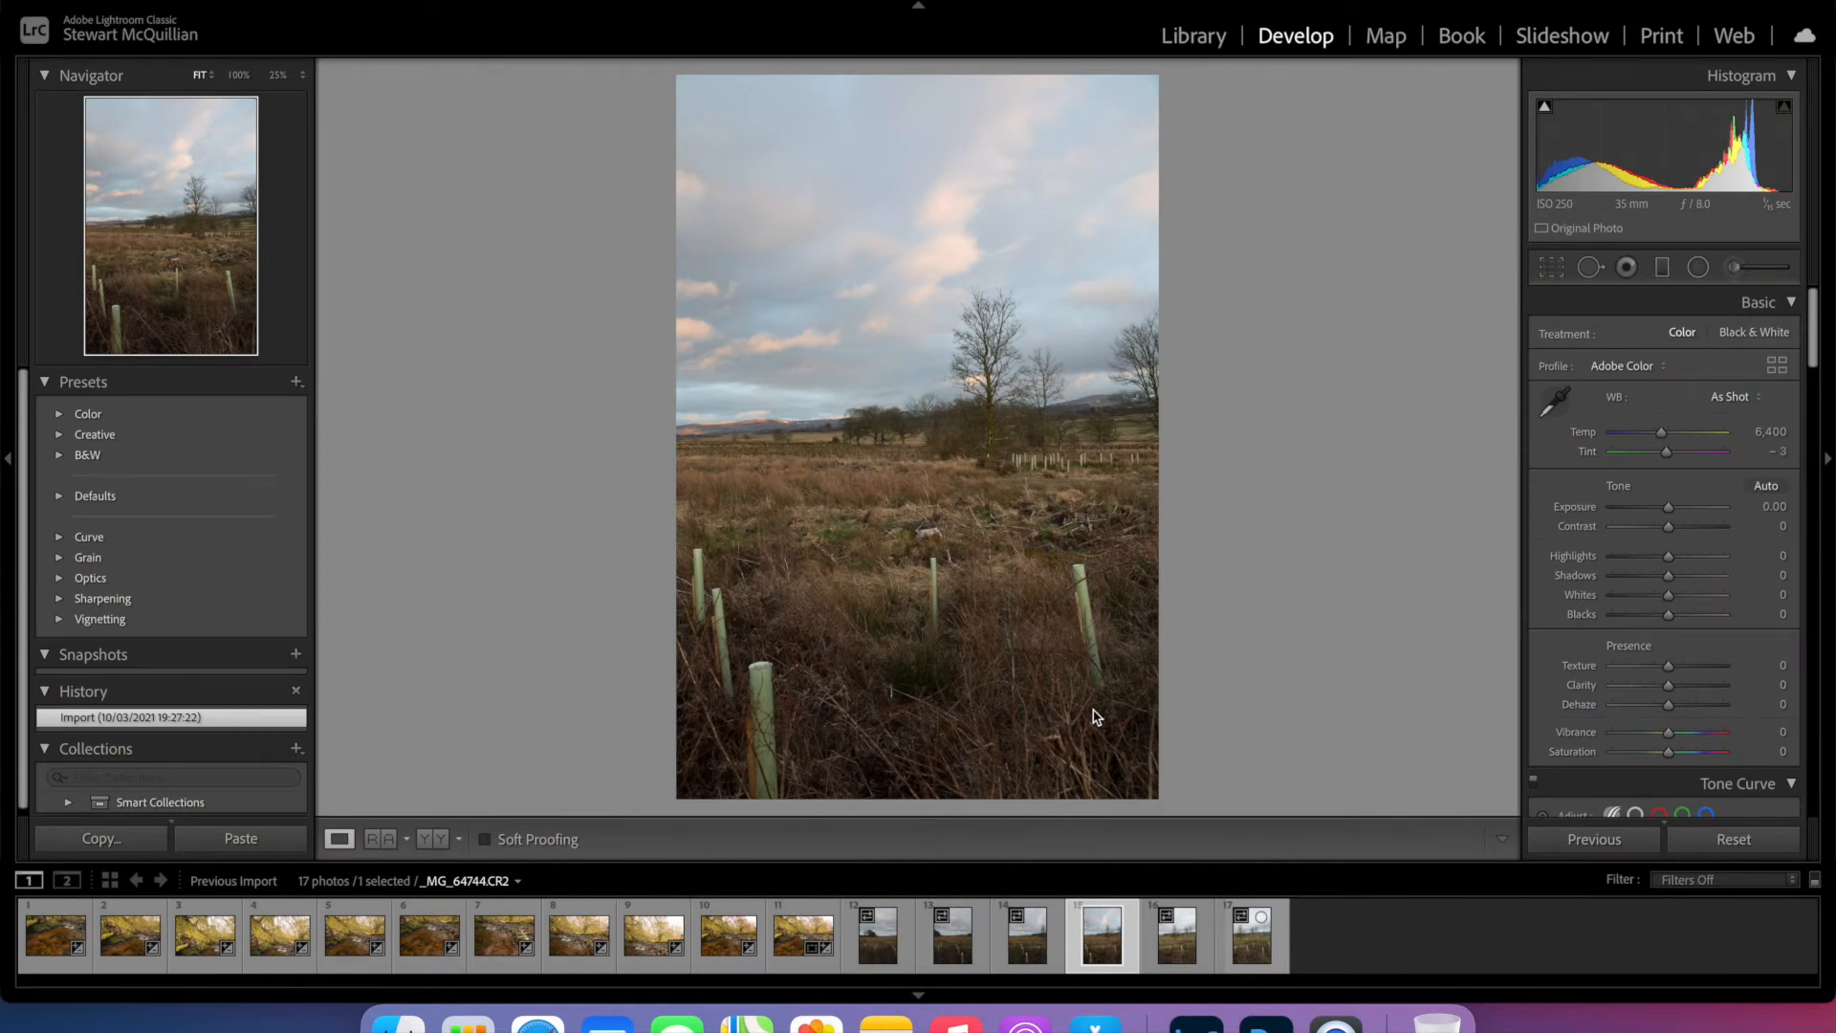
- On the first river photo, set Exposure to +0.65, Contrast to +14, Highlights to -84, Shadows to +8 and Texture to +6
{"action": "left_click", "coordinate": [63, 941]}
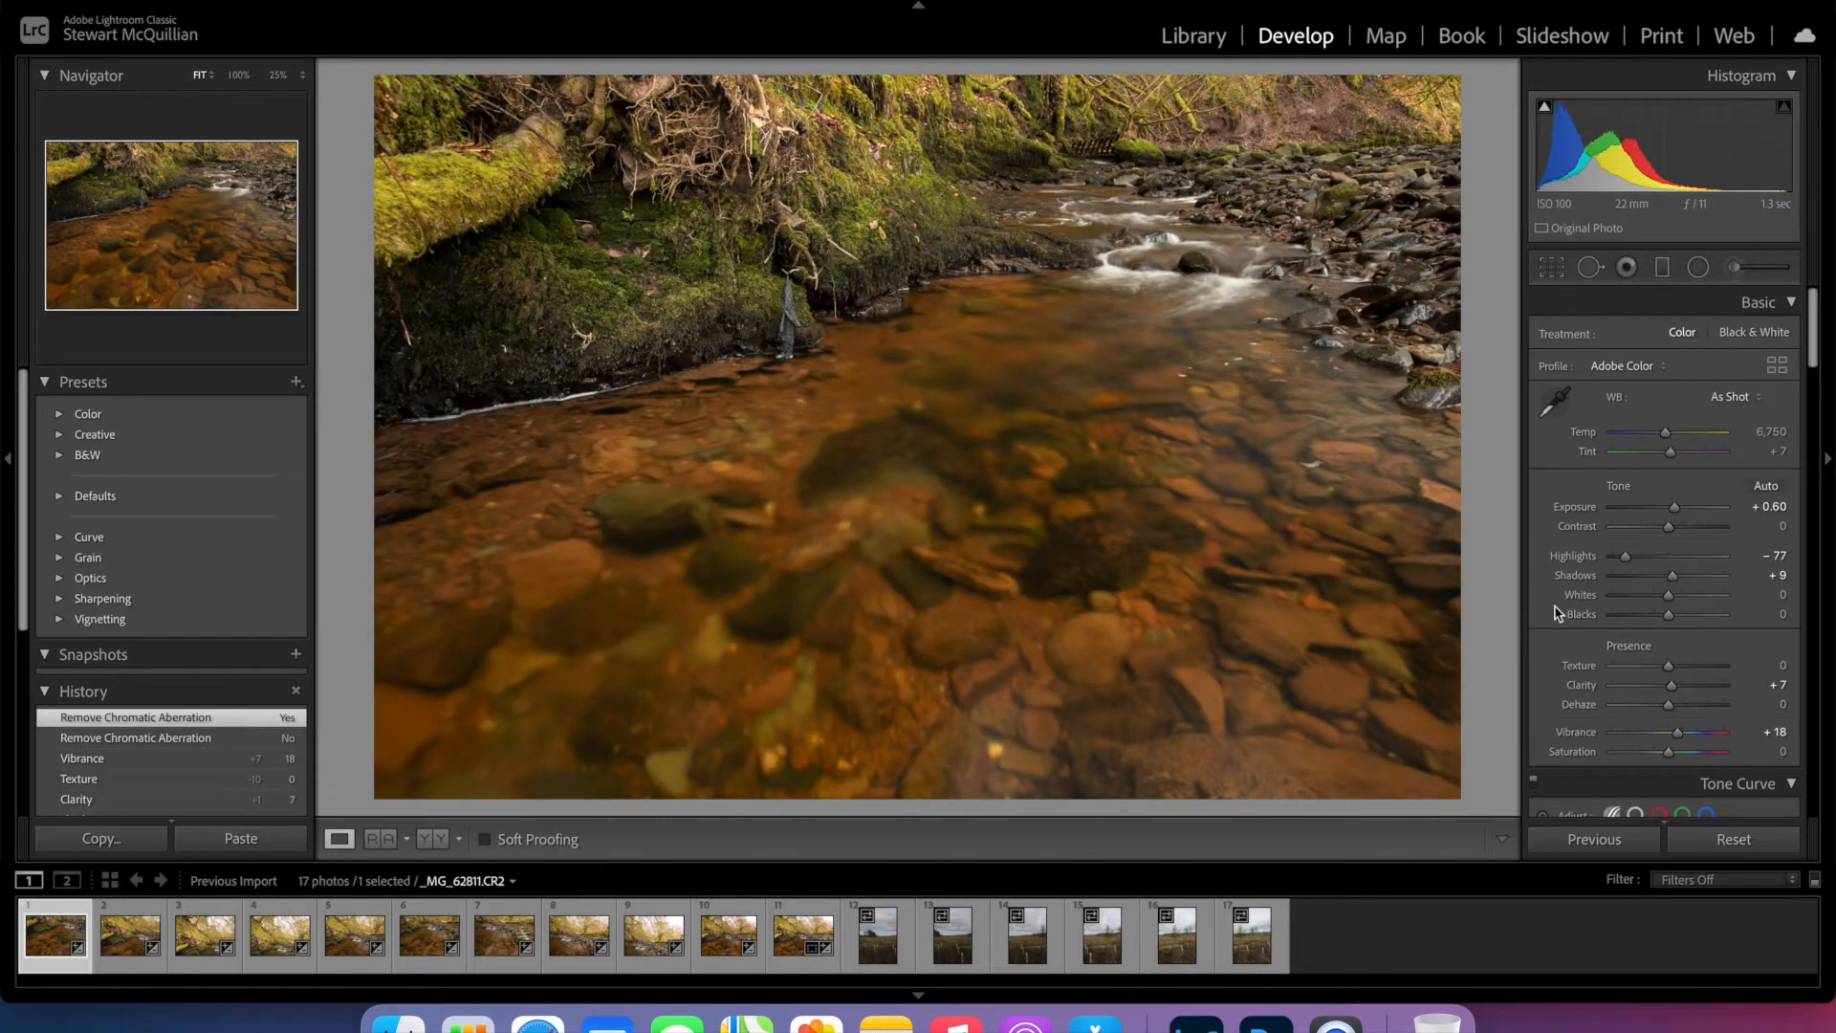
{"action": "left_click_drag", "start_coordinate": [1676, 508], "coordinate": [1672, 668]}
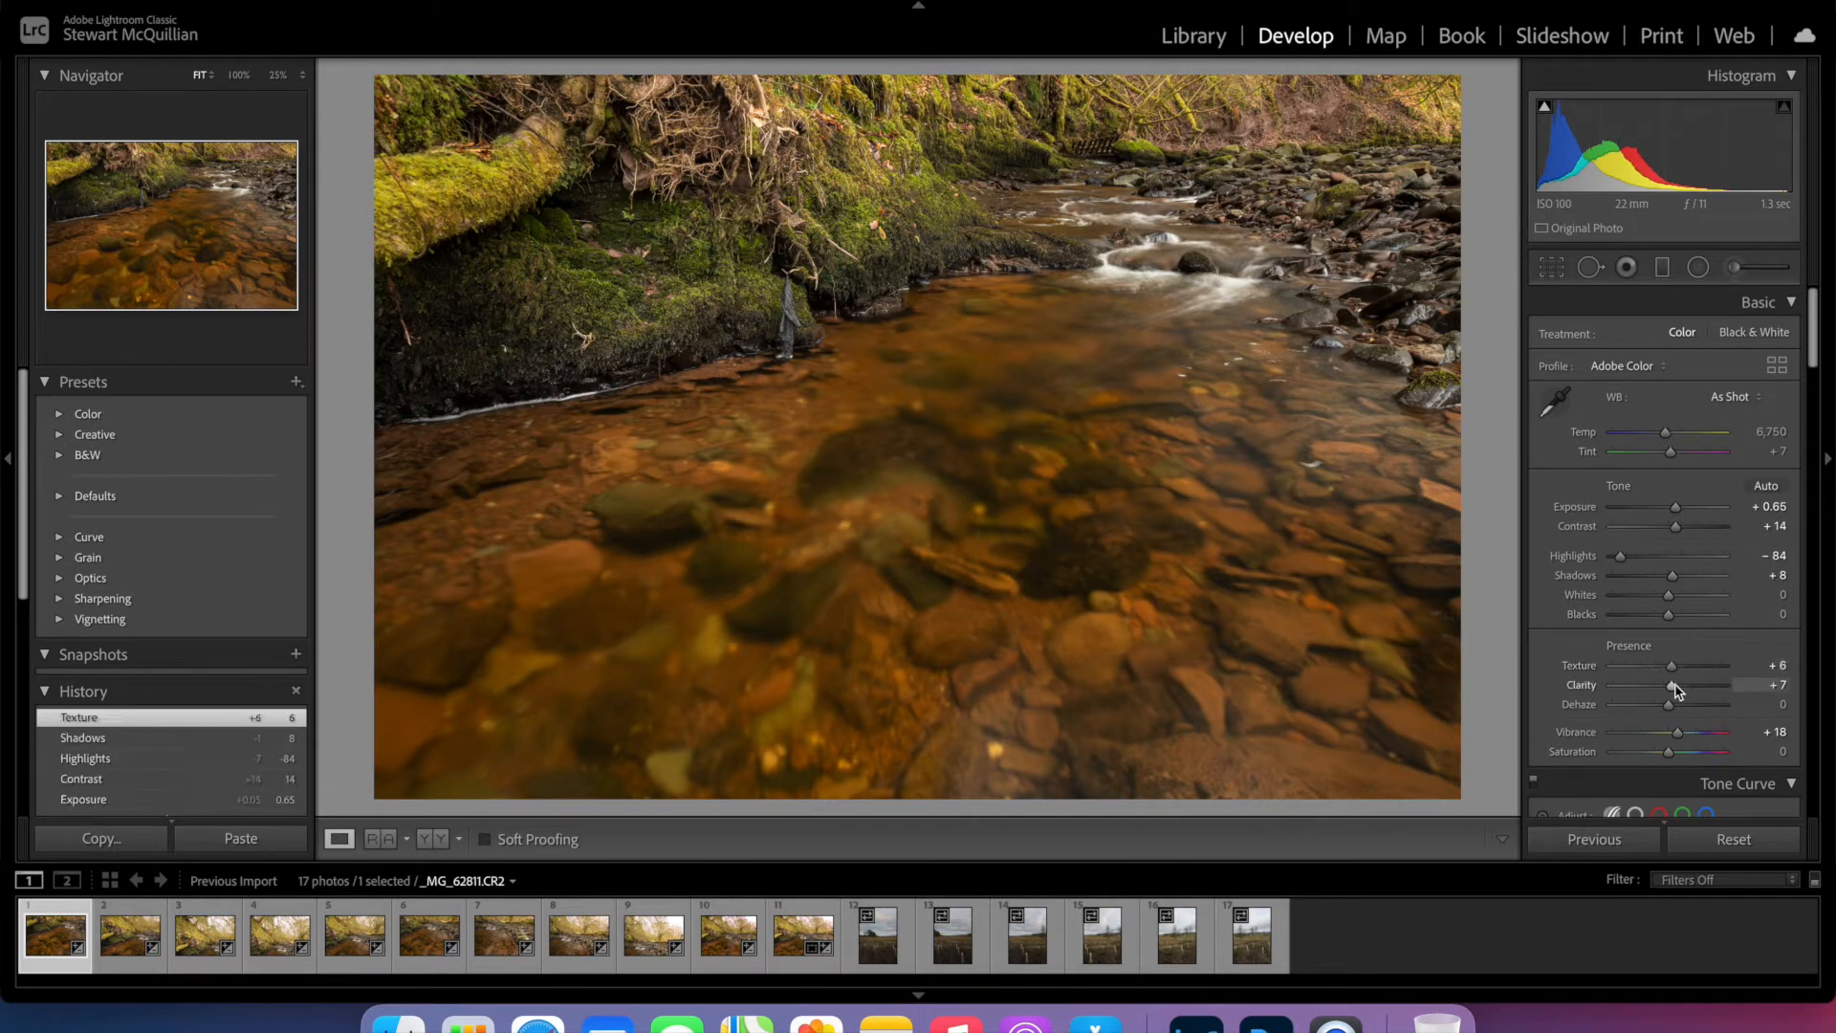
- Switch Remove Chromatic Aberration off and back on in the river photo's lens corrections
{"action": "scroll", "coordinate": [1676, 689], "scroll_direction": "down", "scroll_amount": 2}
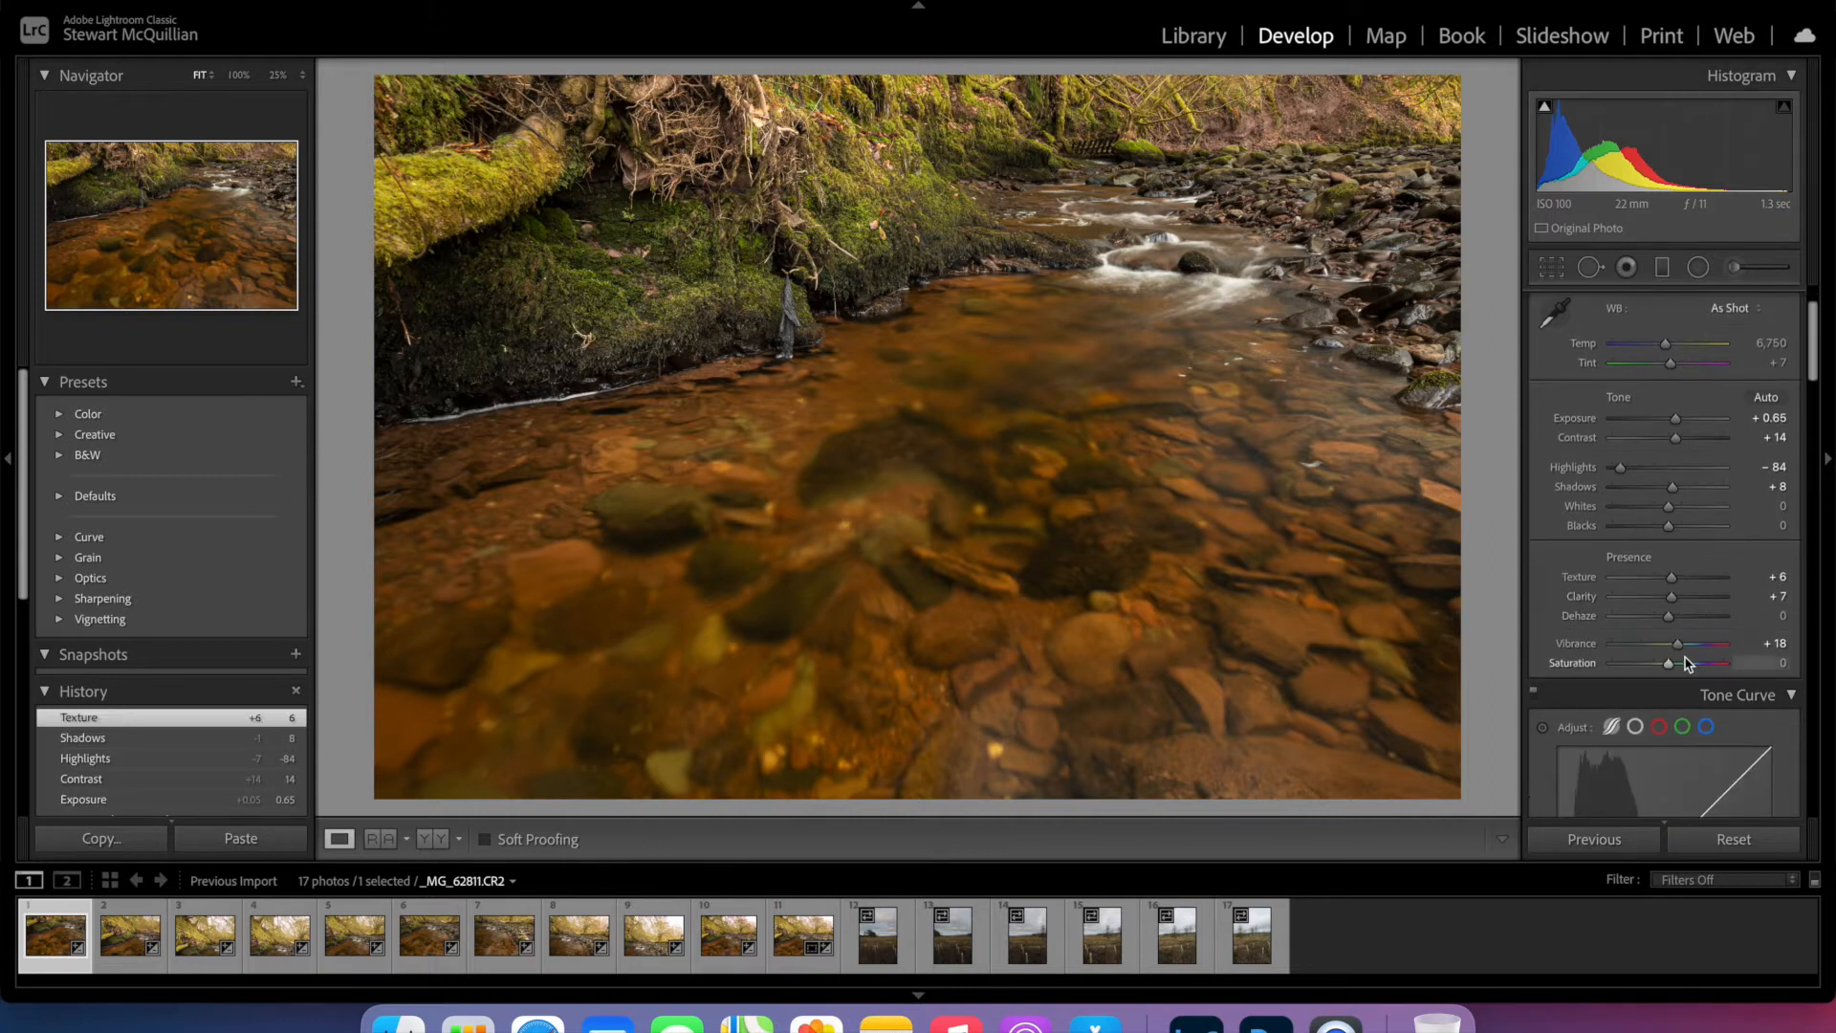
{"action": "scroll", "coordinate": [1681, 650], "scroll_direction": "down", "scroll_amount": 12}
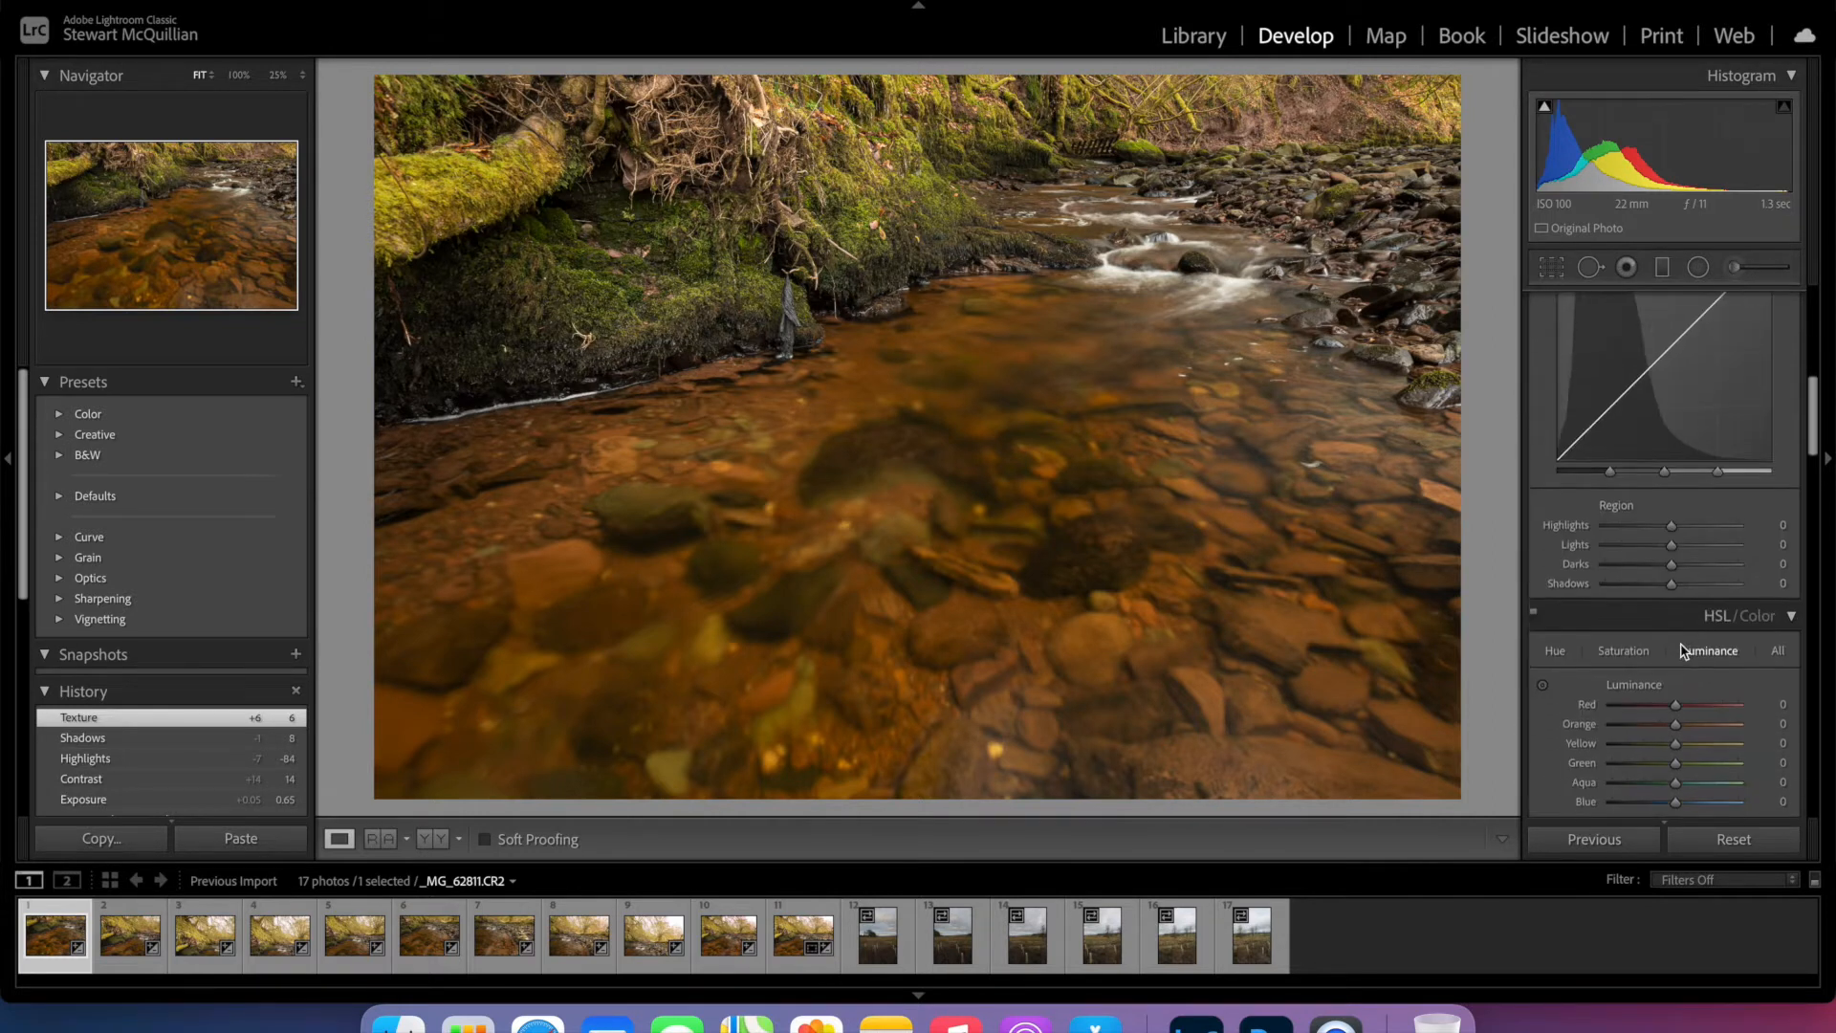
{"action": "scroll", "coordinate": [1682, 651], "scroll_direction": "down", "scroll_amount": 10}
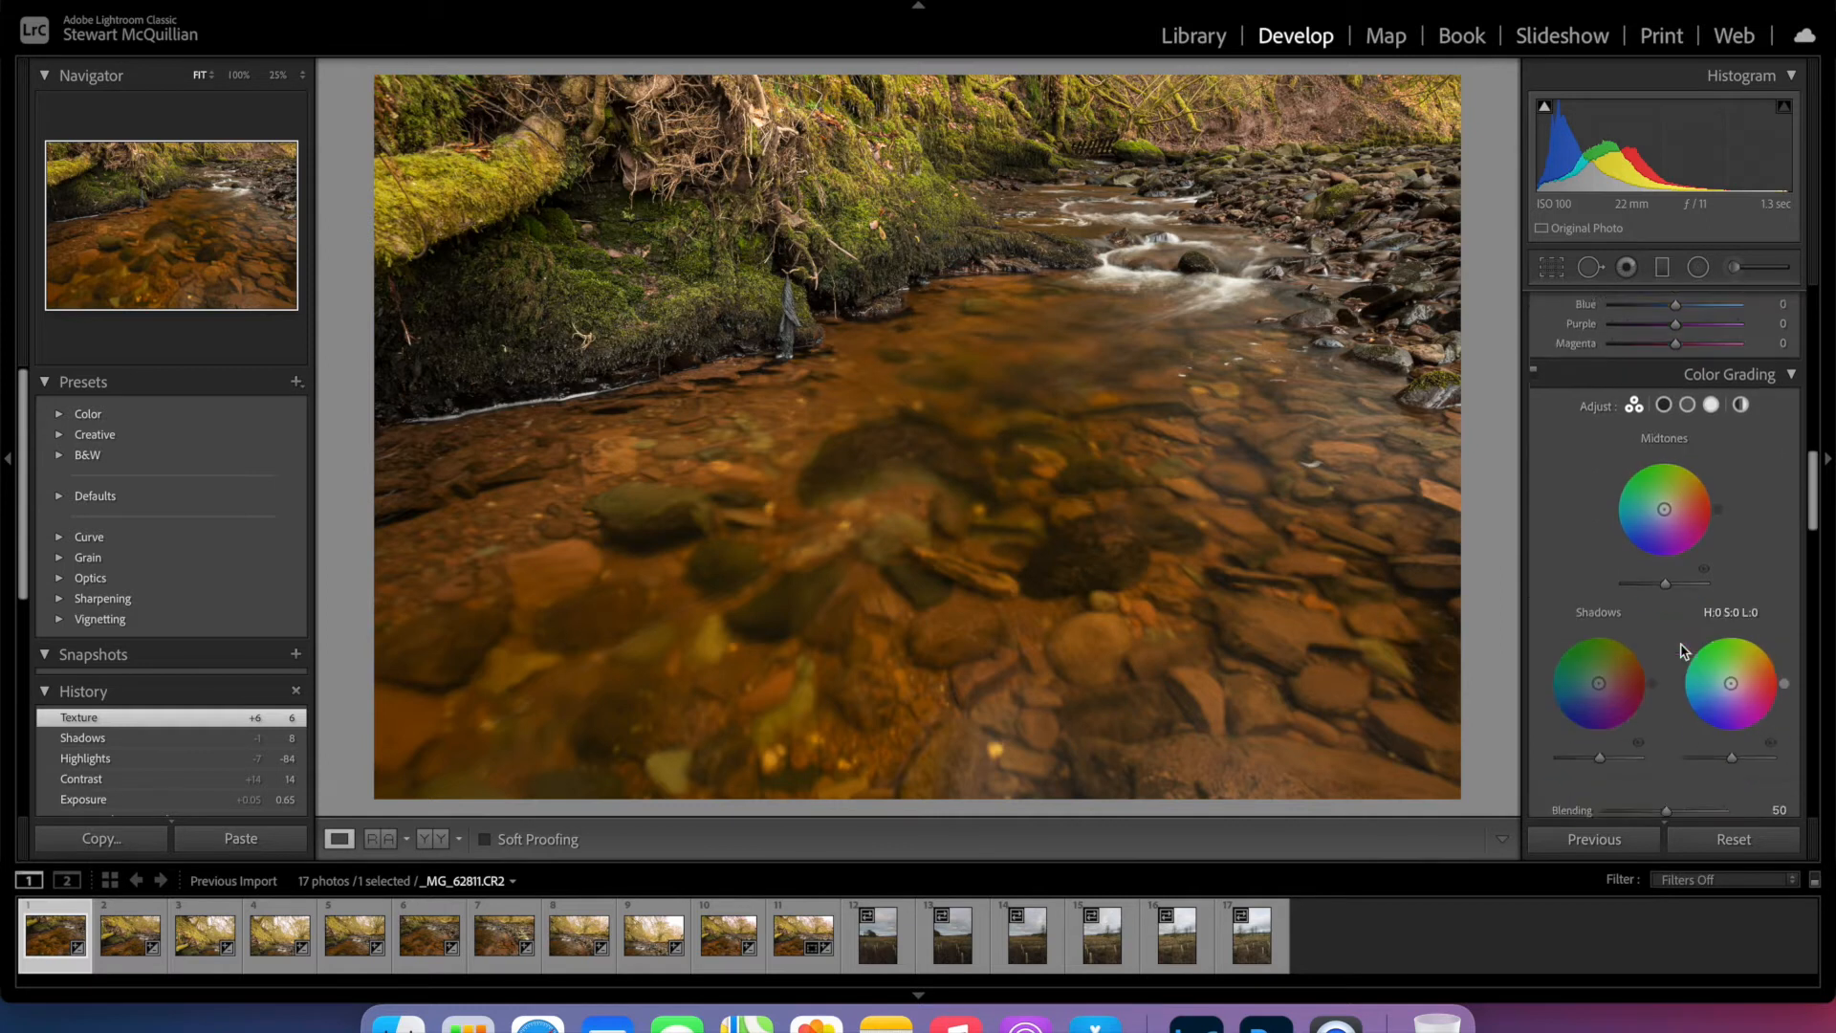
{"action": "scroll", "coordinate": [1681, 643], "scroll_direction": "down", "scroll_amount": 5}
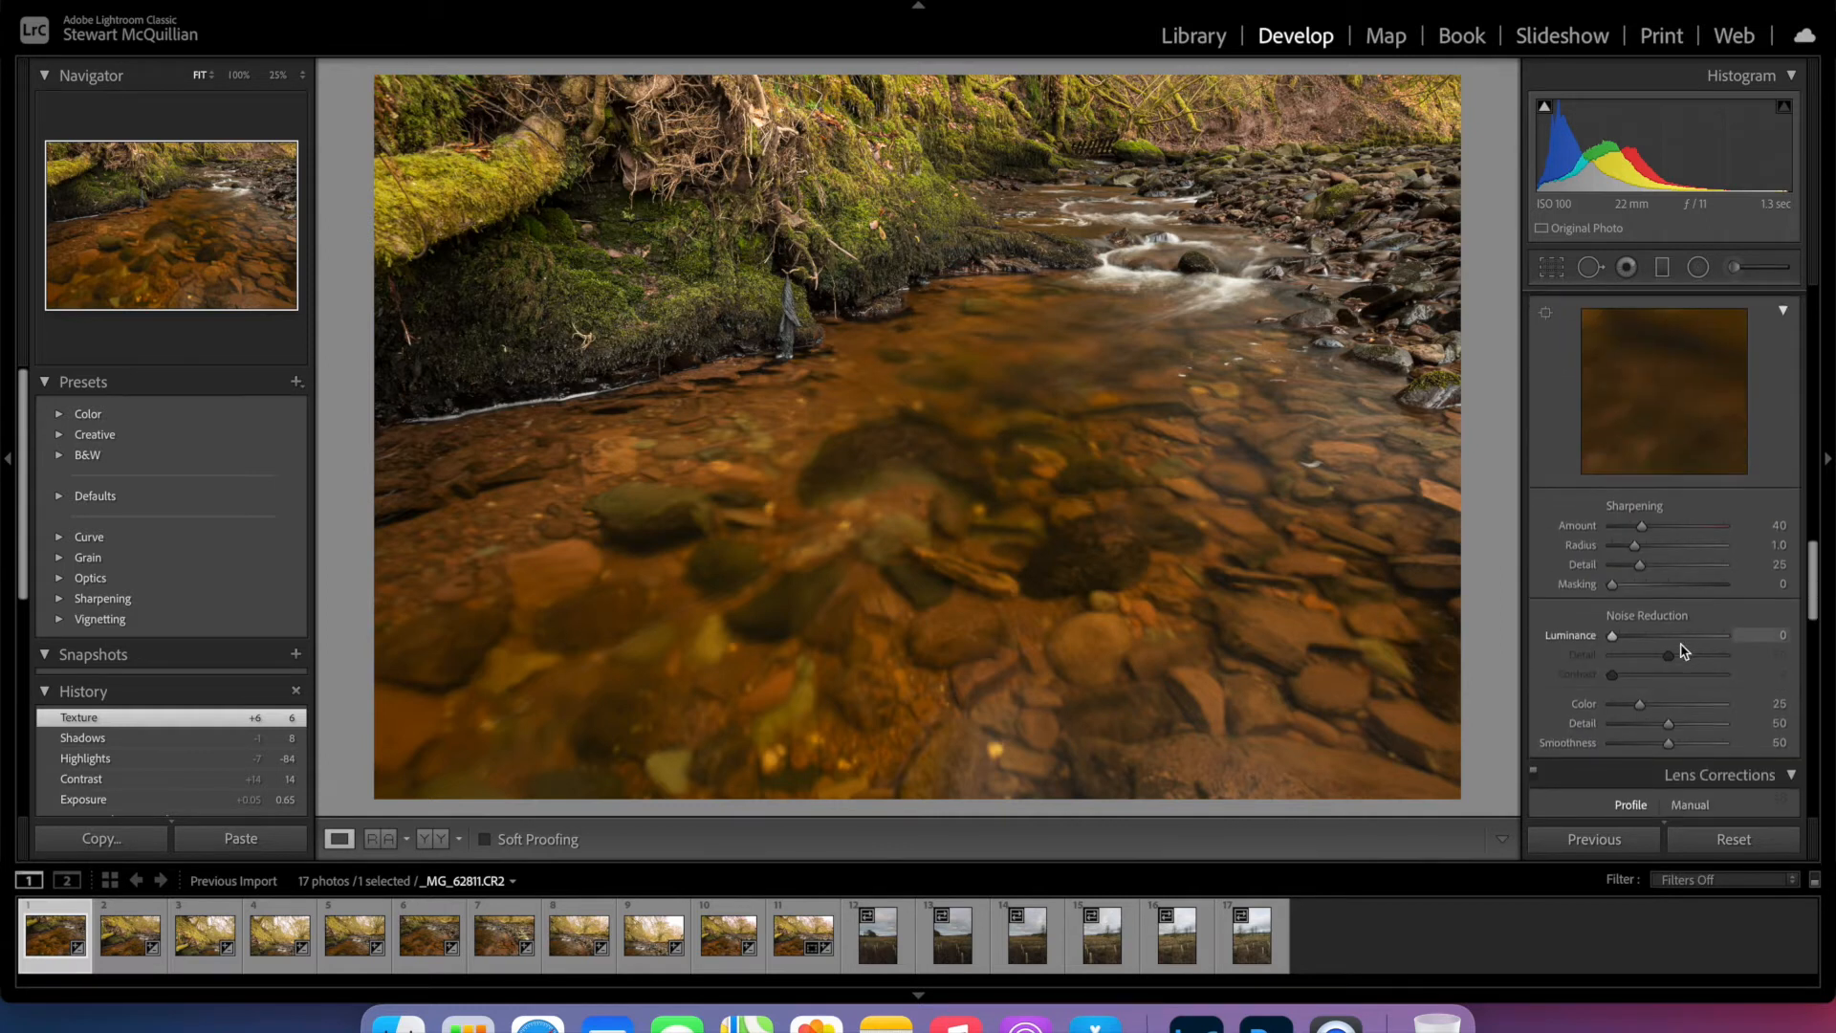
{"action": "left_click", "coordinate": [1621, 706]}
{"action": "left_click", "coordinate": [1543, 707]}
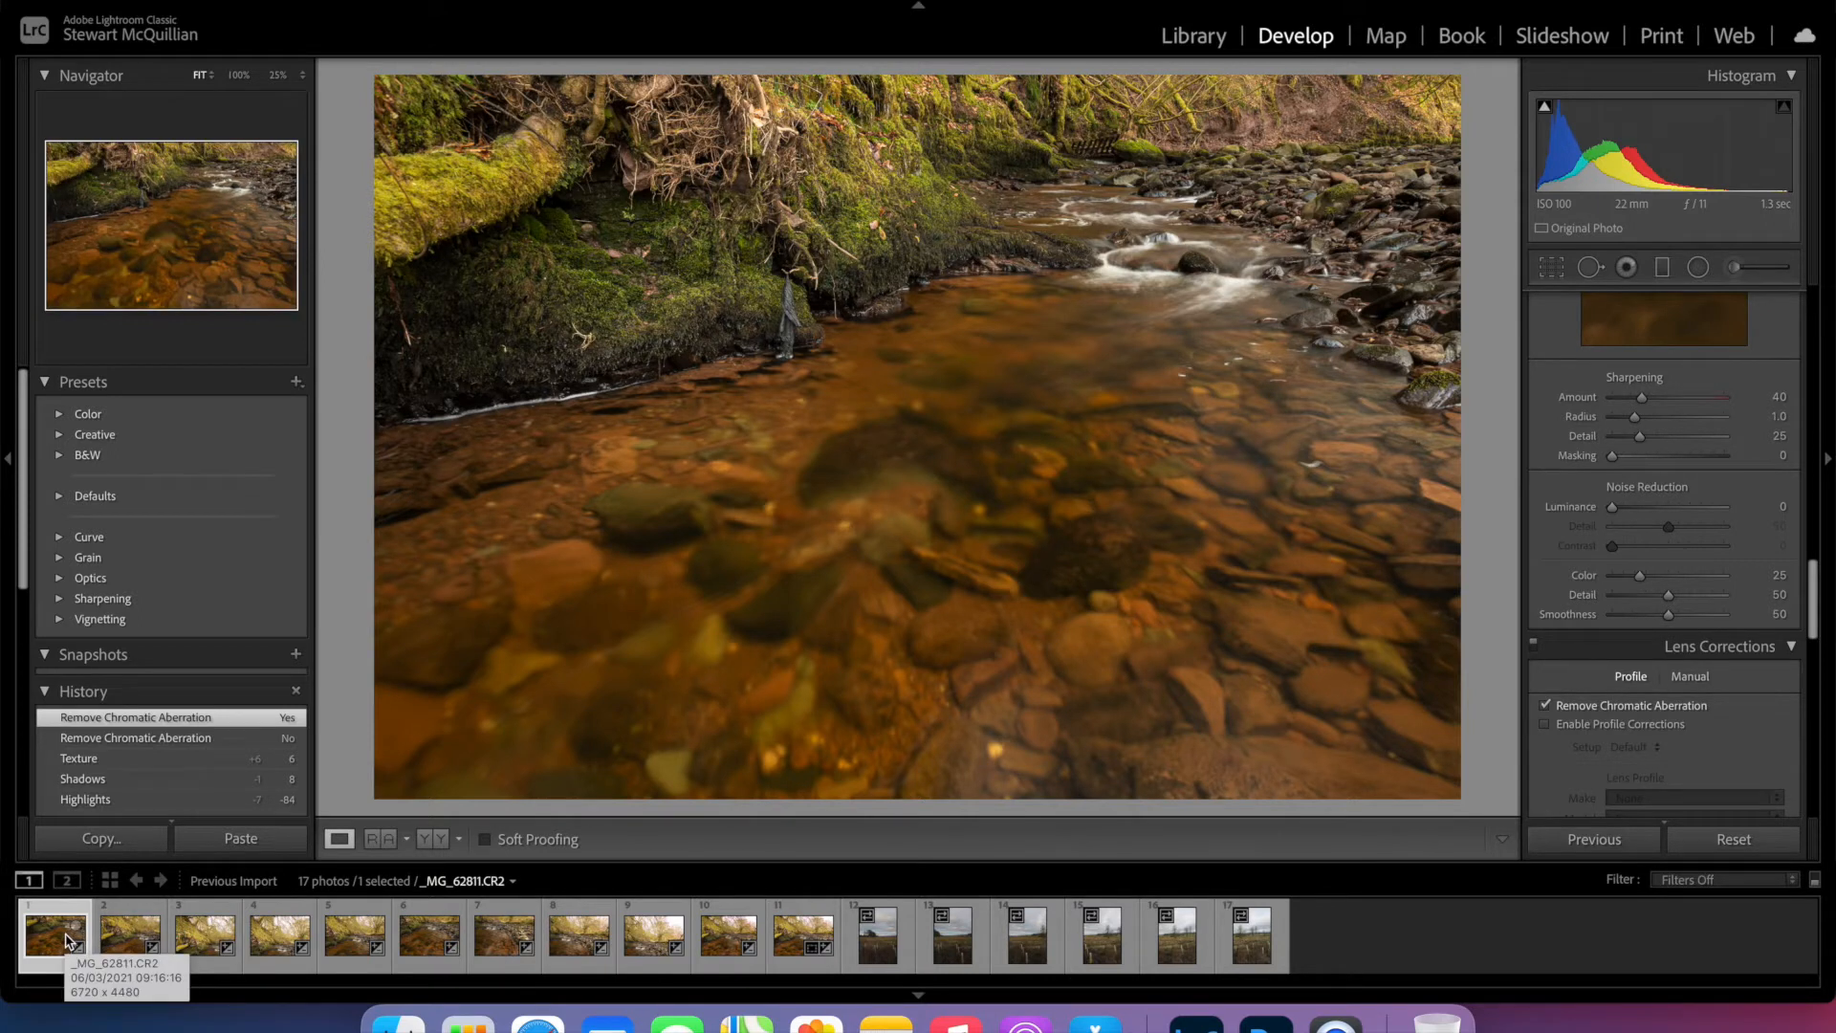
- Synchronize all develop settings from the first river photo to the first nine photos
{"action": "left_click", "coordinate": [641, 939], "text": "shift"}
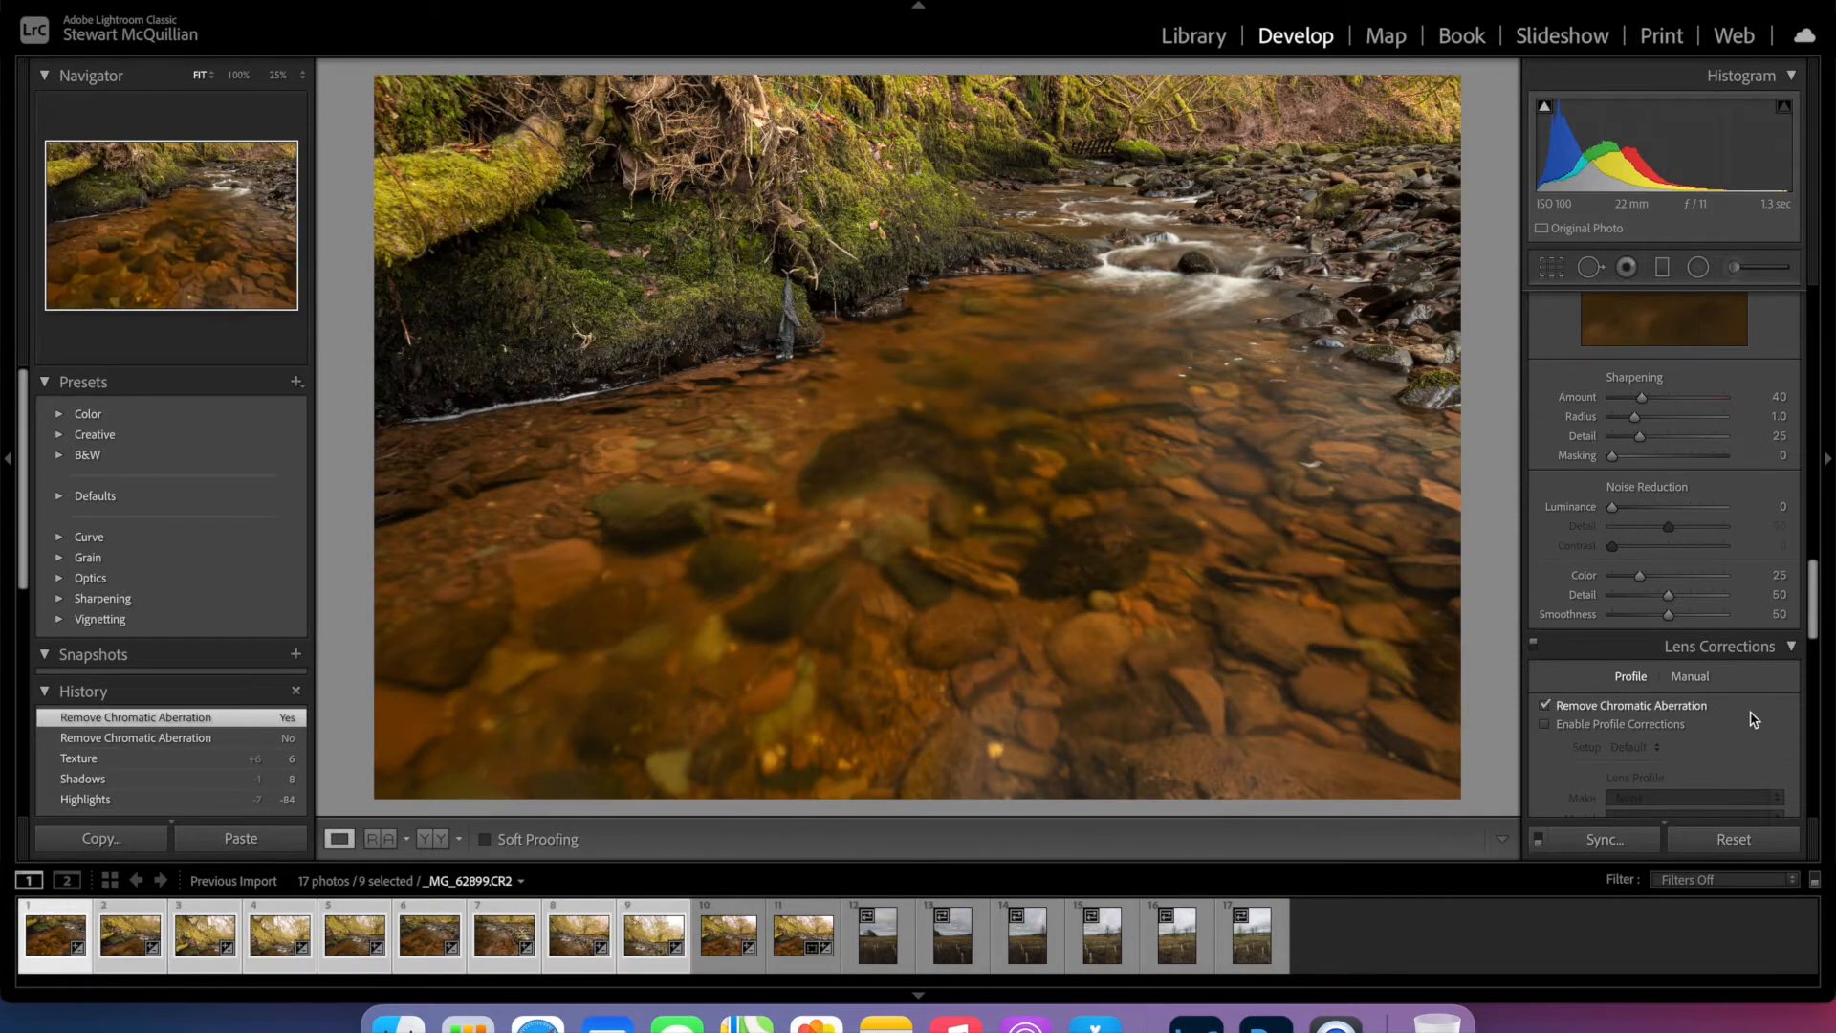
{"action": "left_click", "coordinate": [1603, 842]}
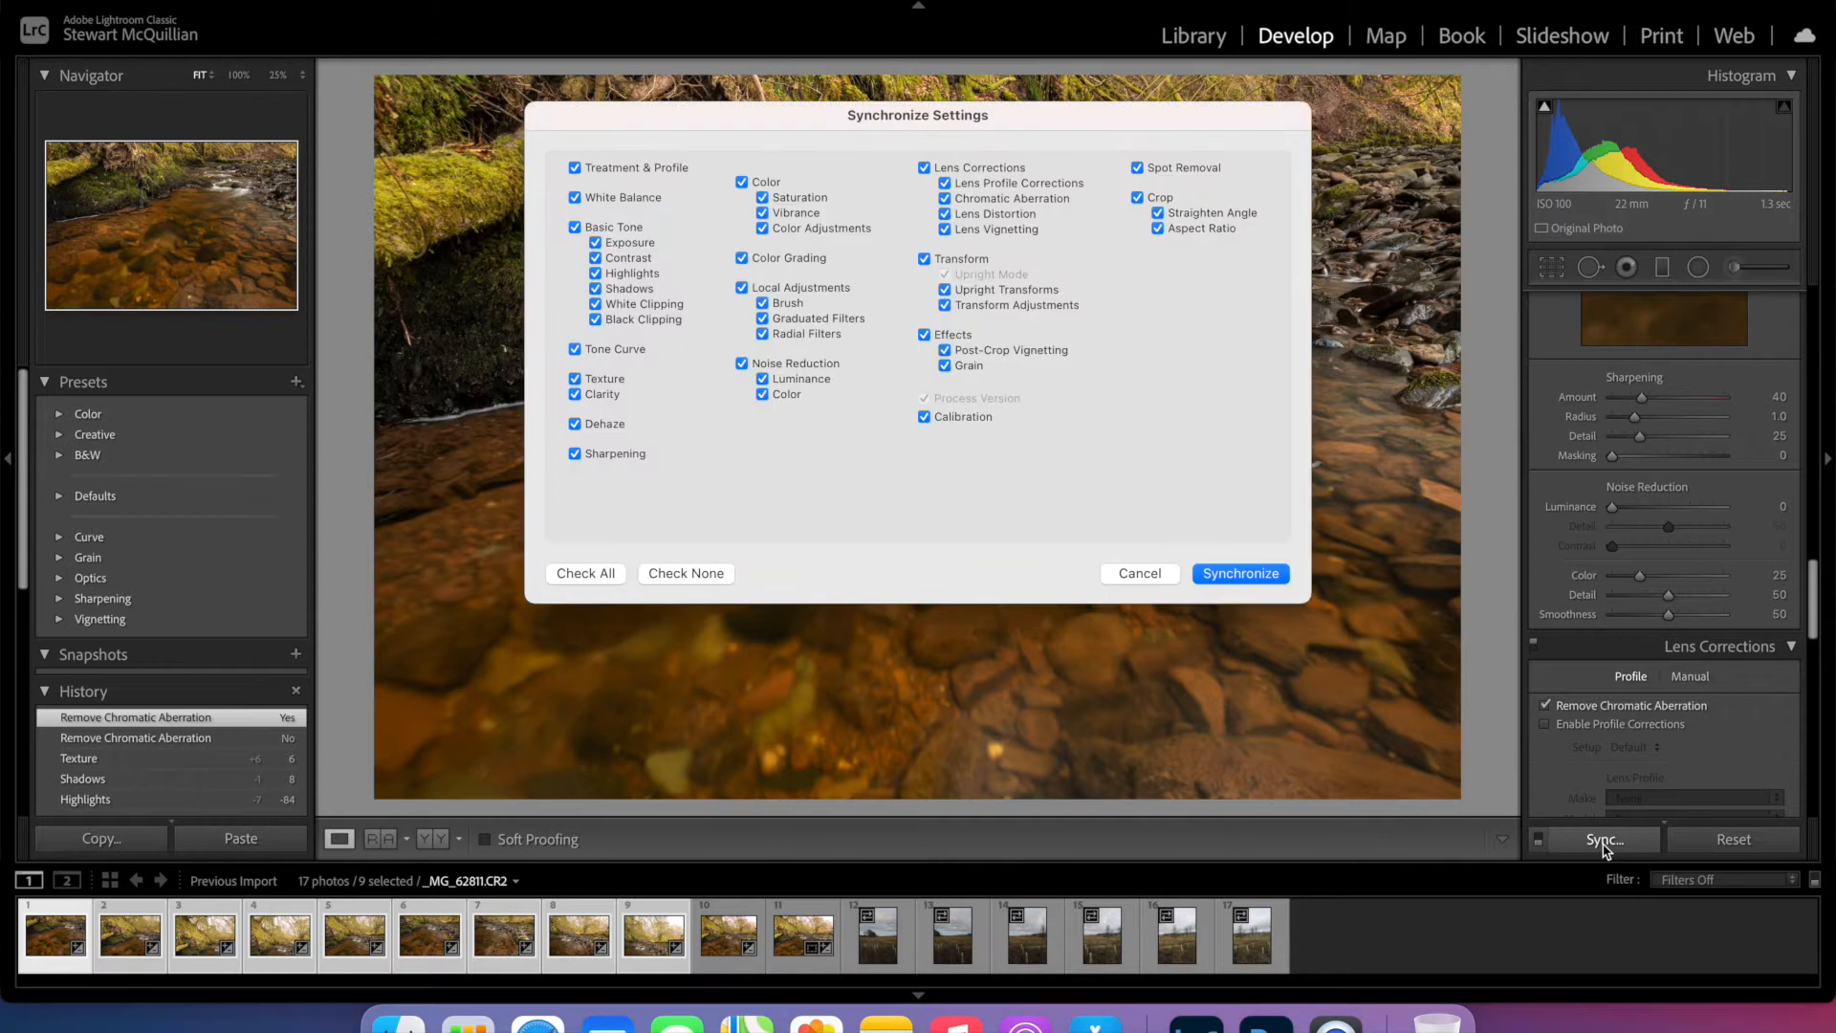
{"action": "left_click", "coordinate": [610, 574]}
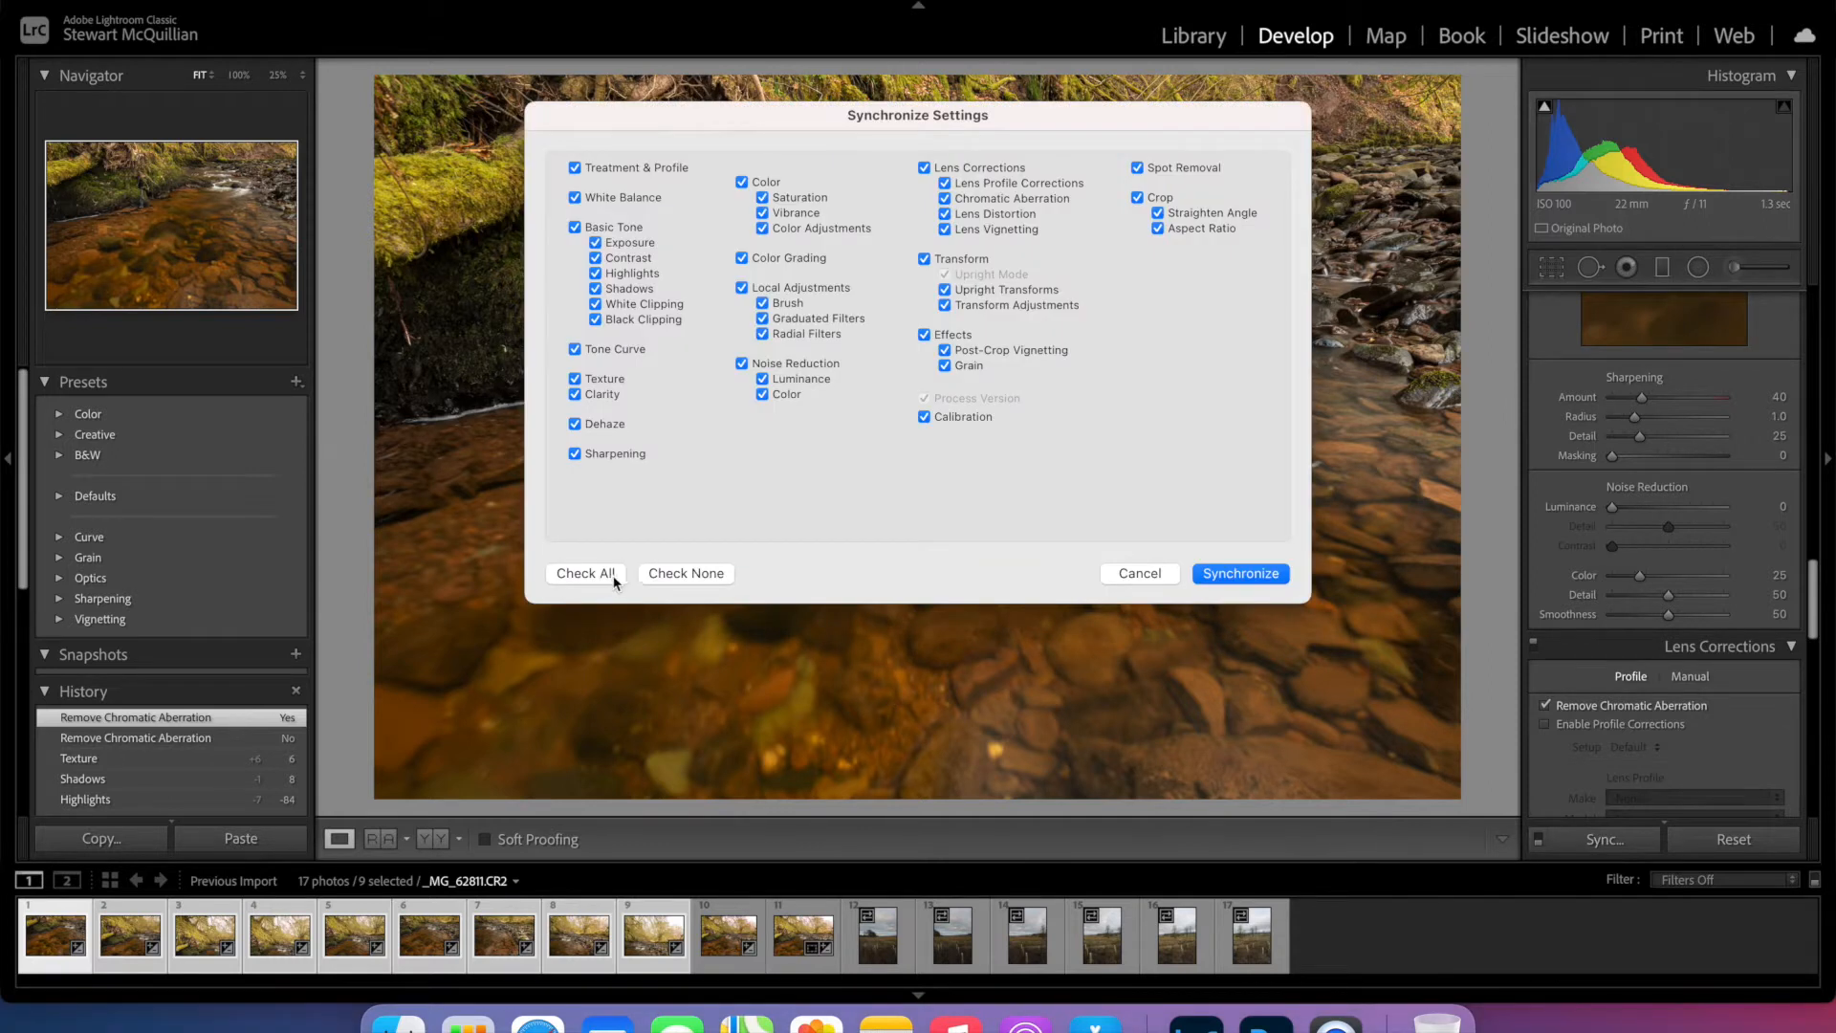
{"action": "left_click", "coordinate": [1257, 579]}
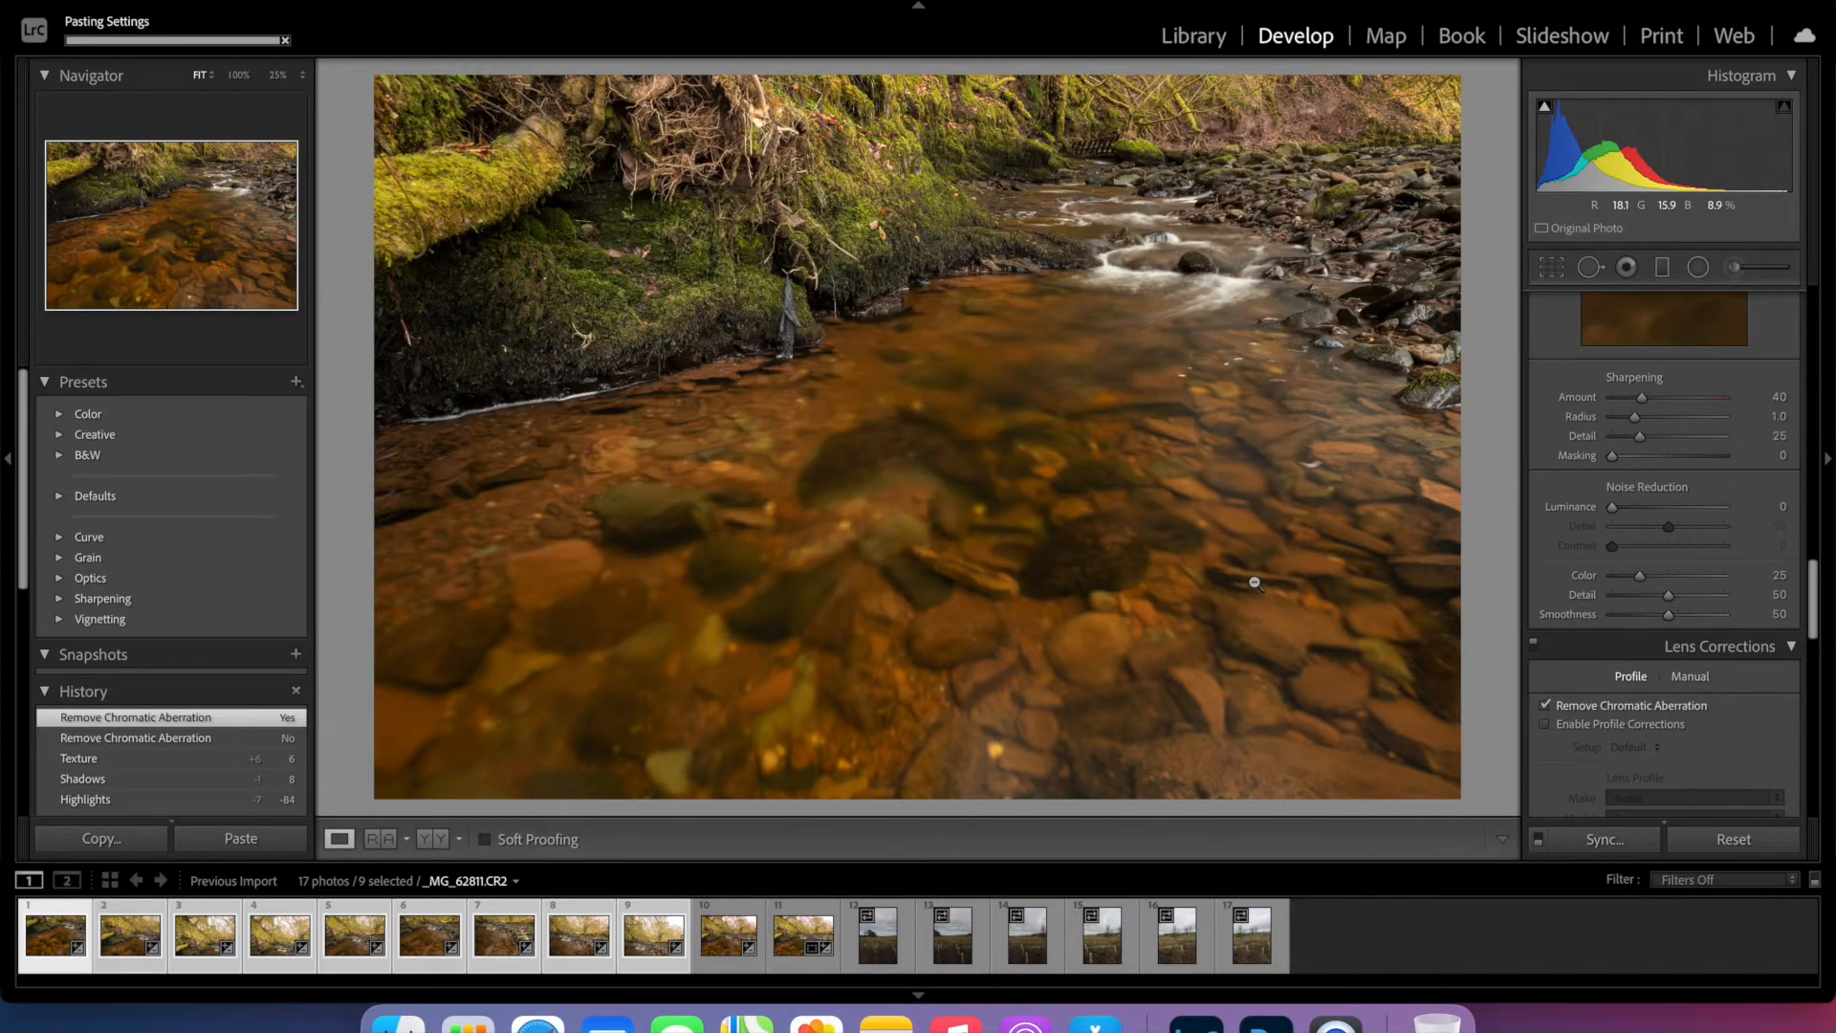
- Merge the nine selected river photos into a spherical panorama with Boundary Warp set to 100
{"action": "right_click", "coordinate": [518, 944]}
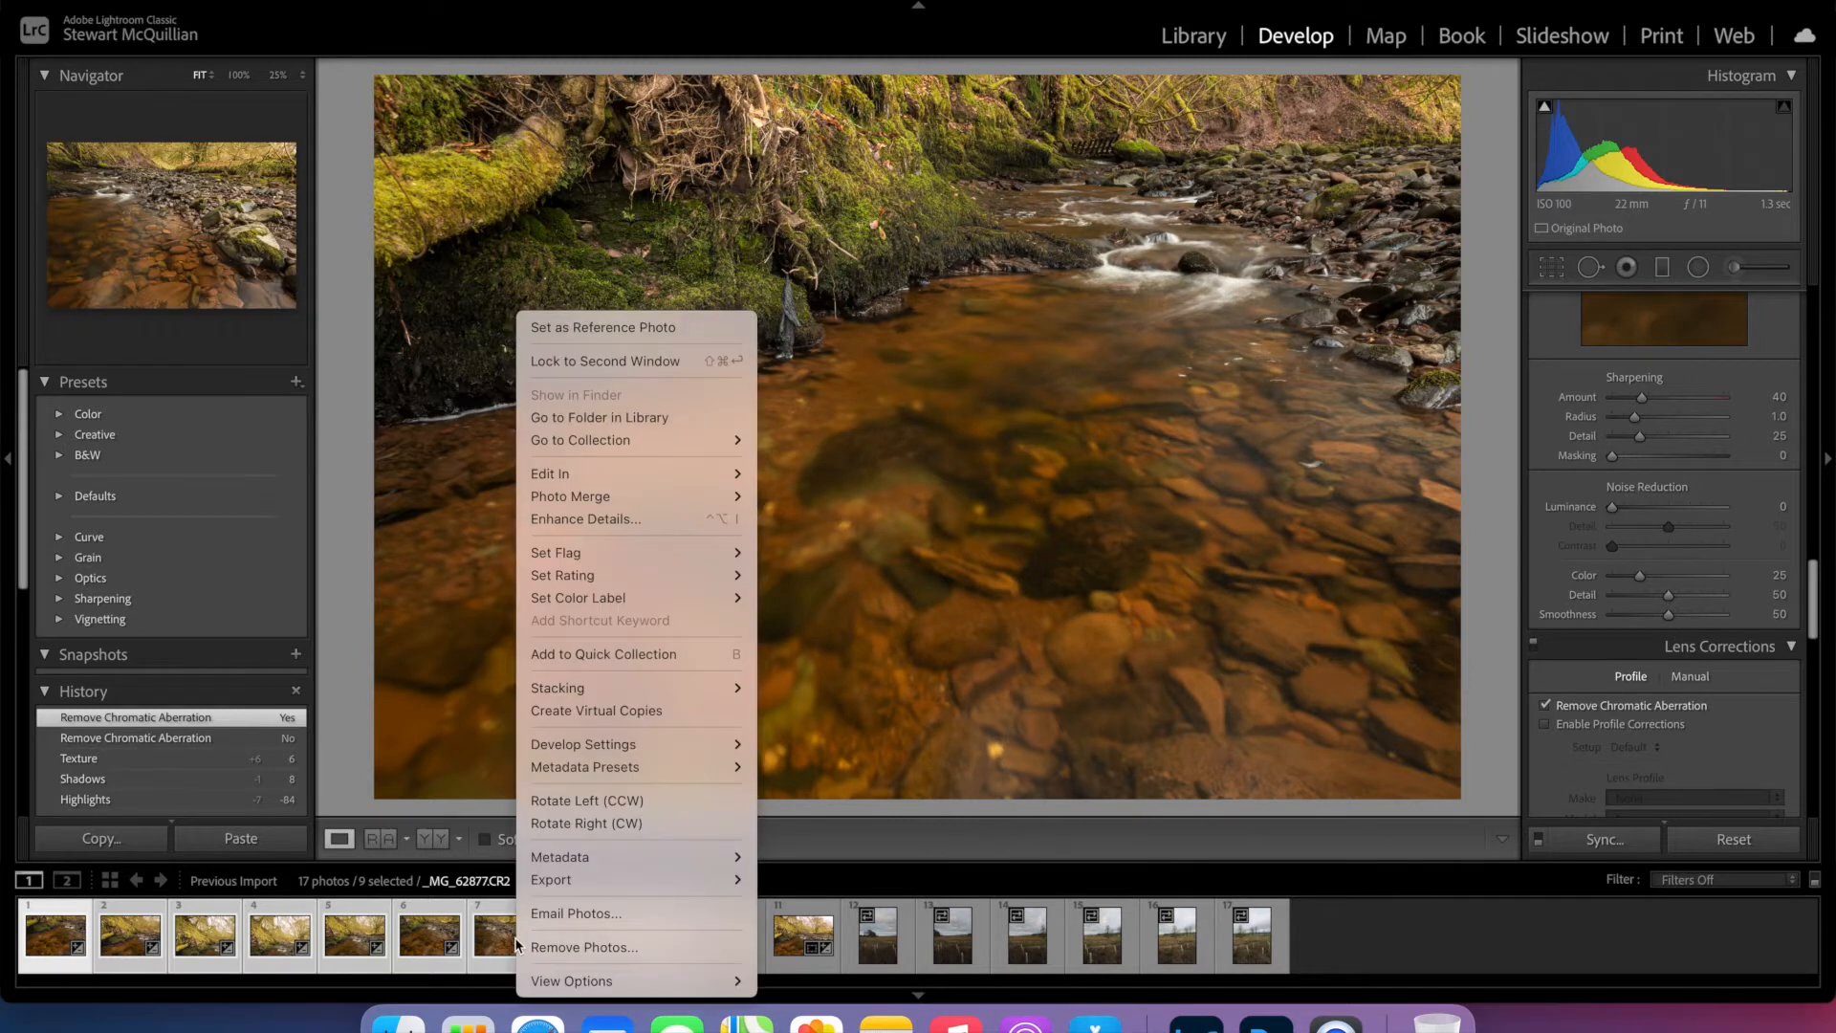
{"action": "mouse_move", "coordinate": [644, 474]}
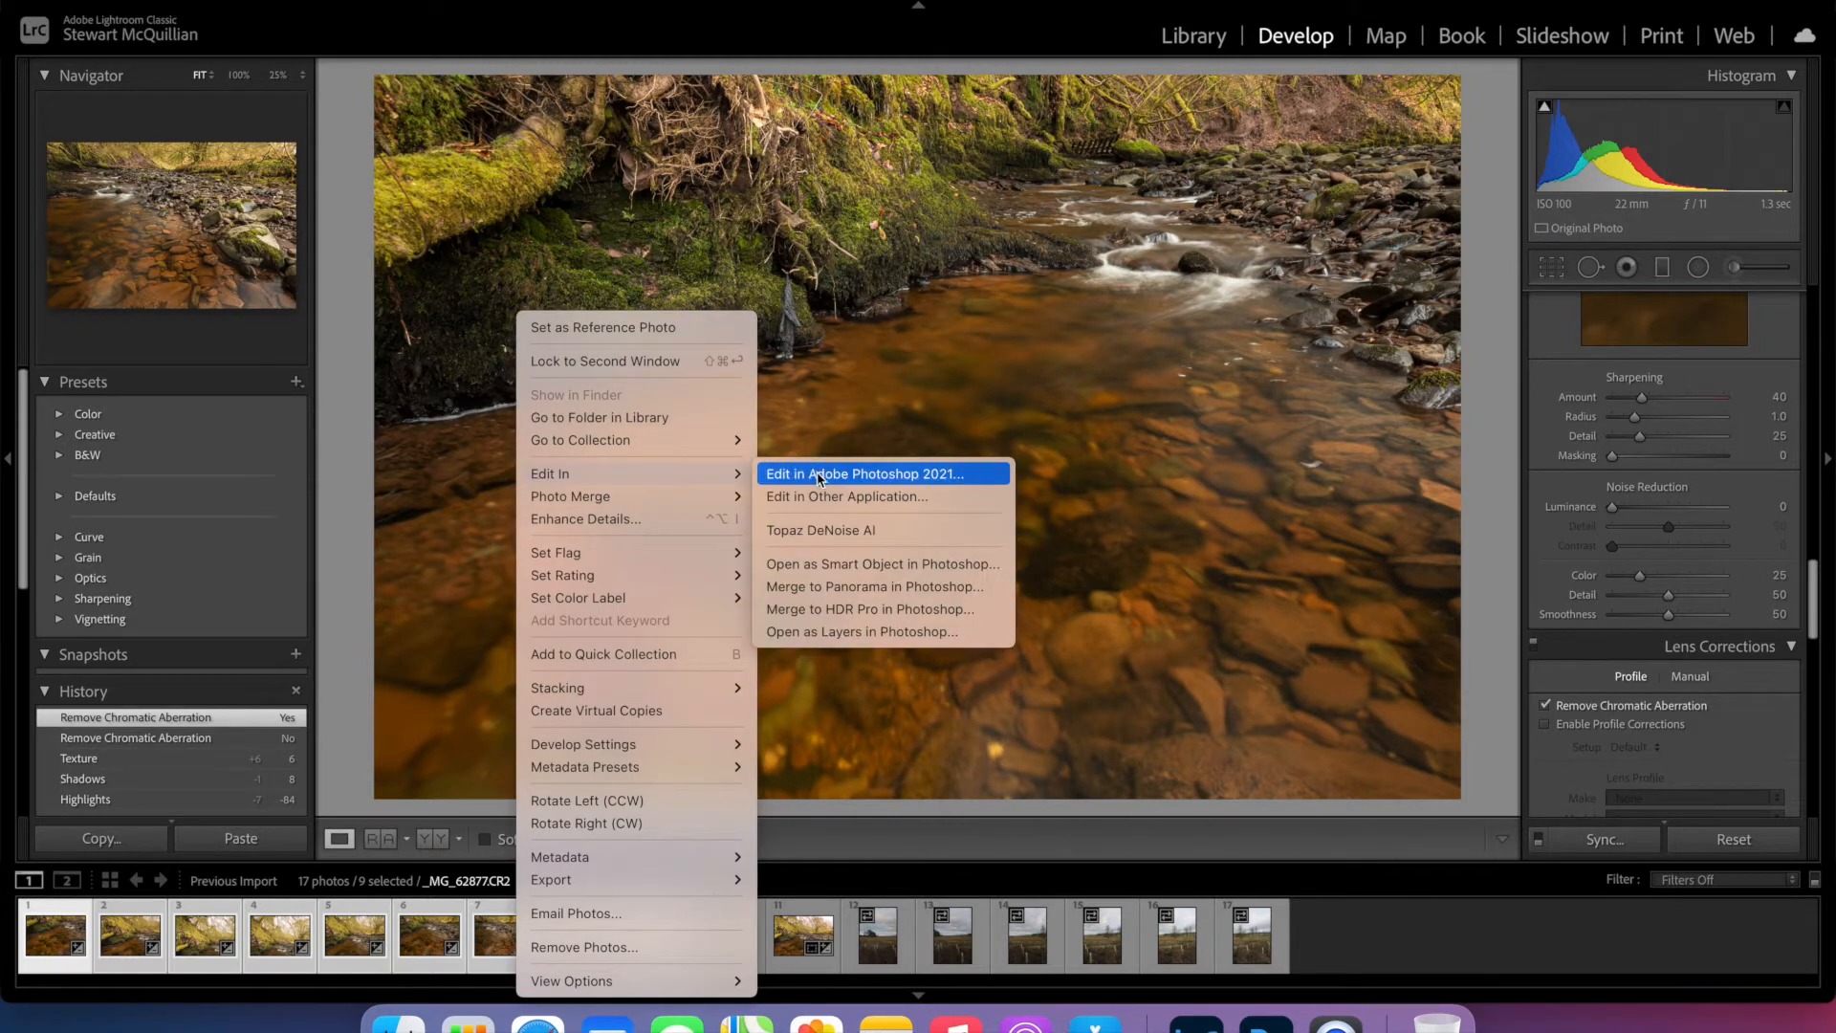
{"action": "mouse_move", "coordinate": [709, 496]}
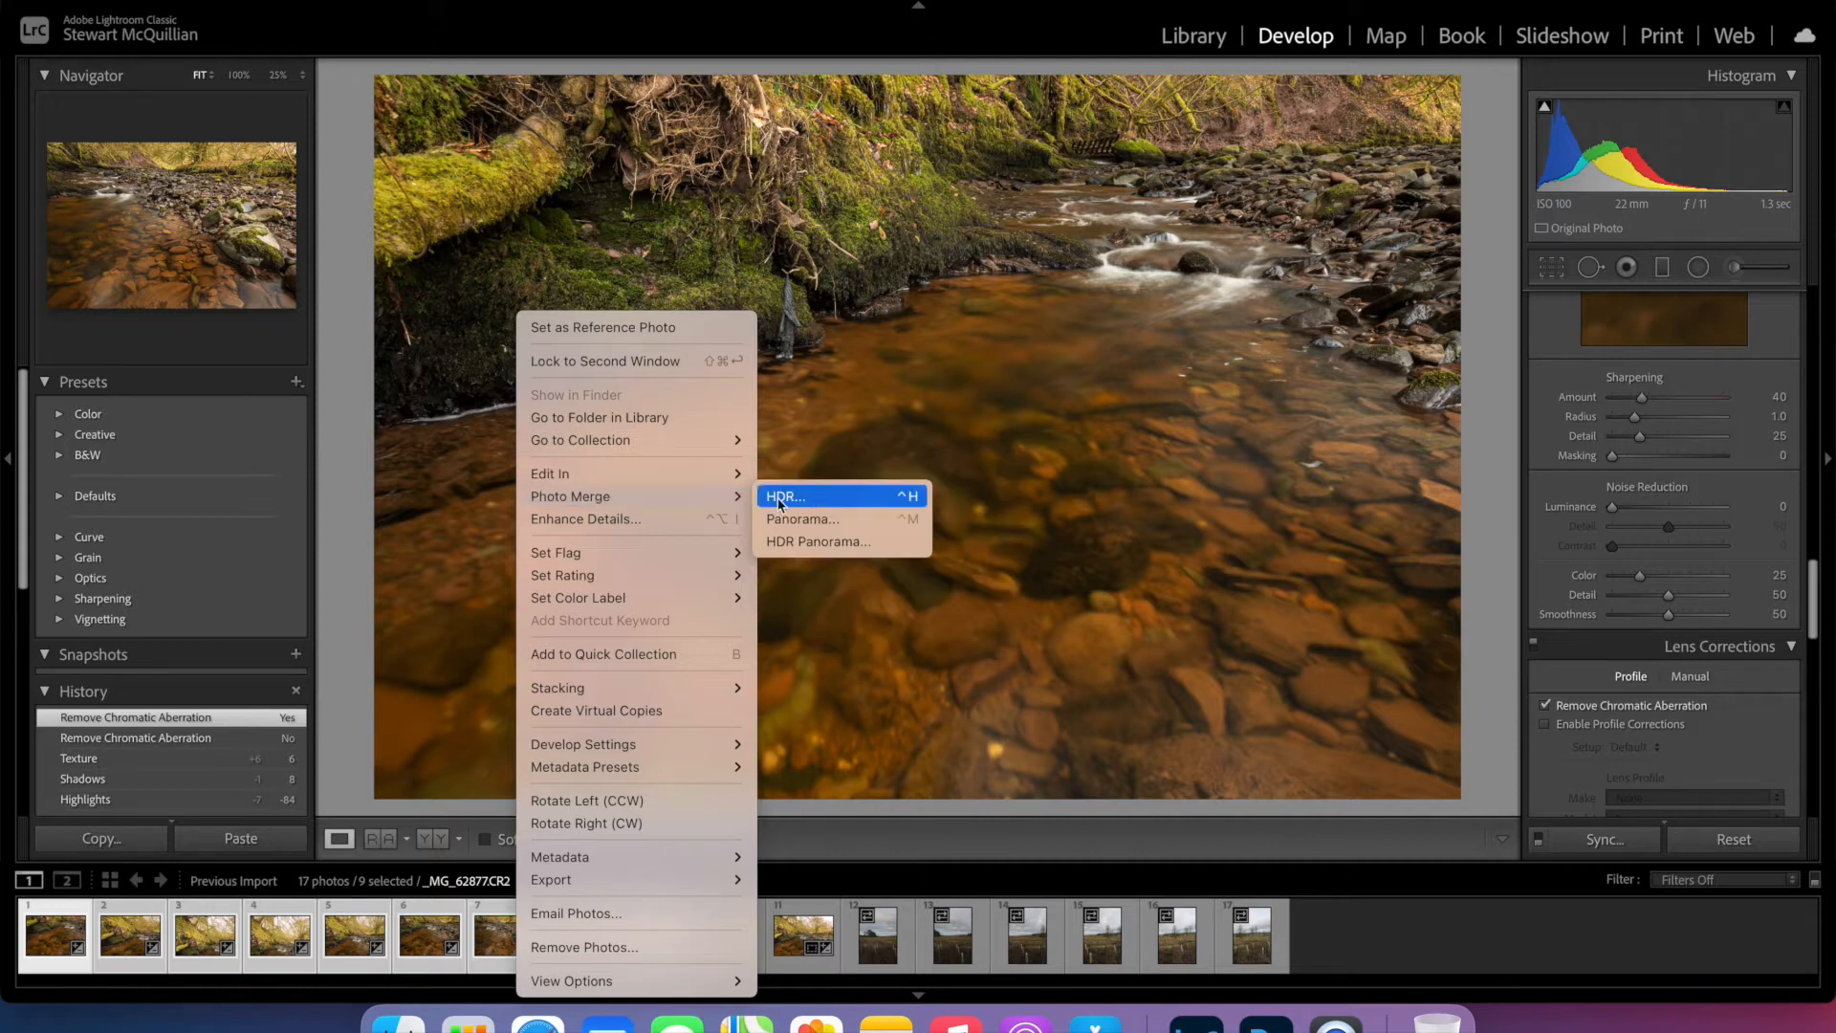
{"action": "left_click", "coordinate": [783, 521]}
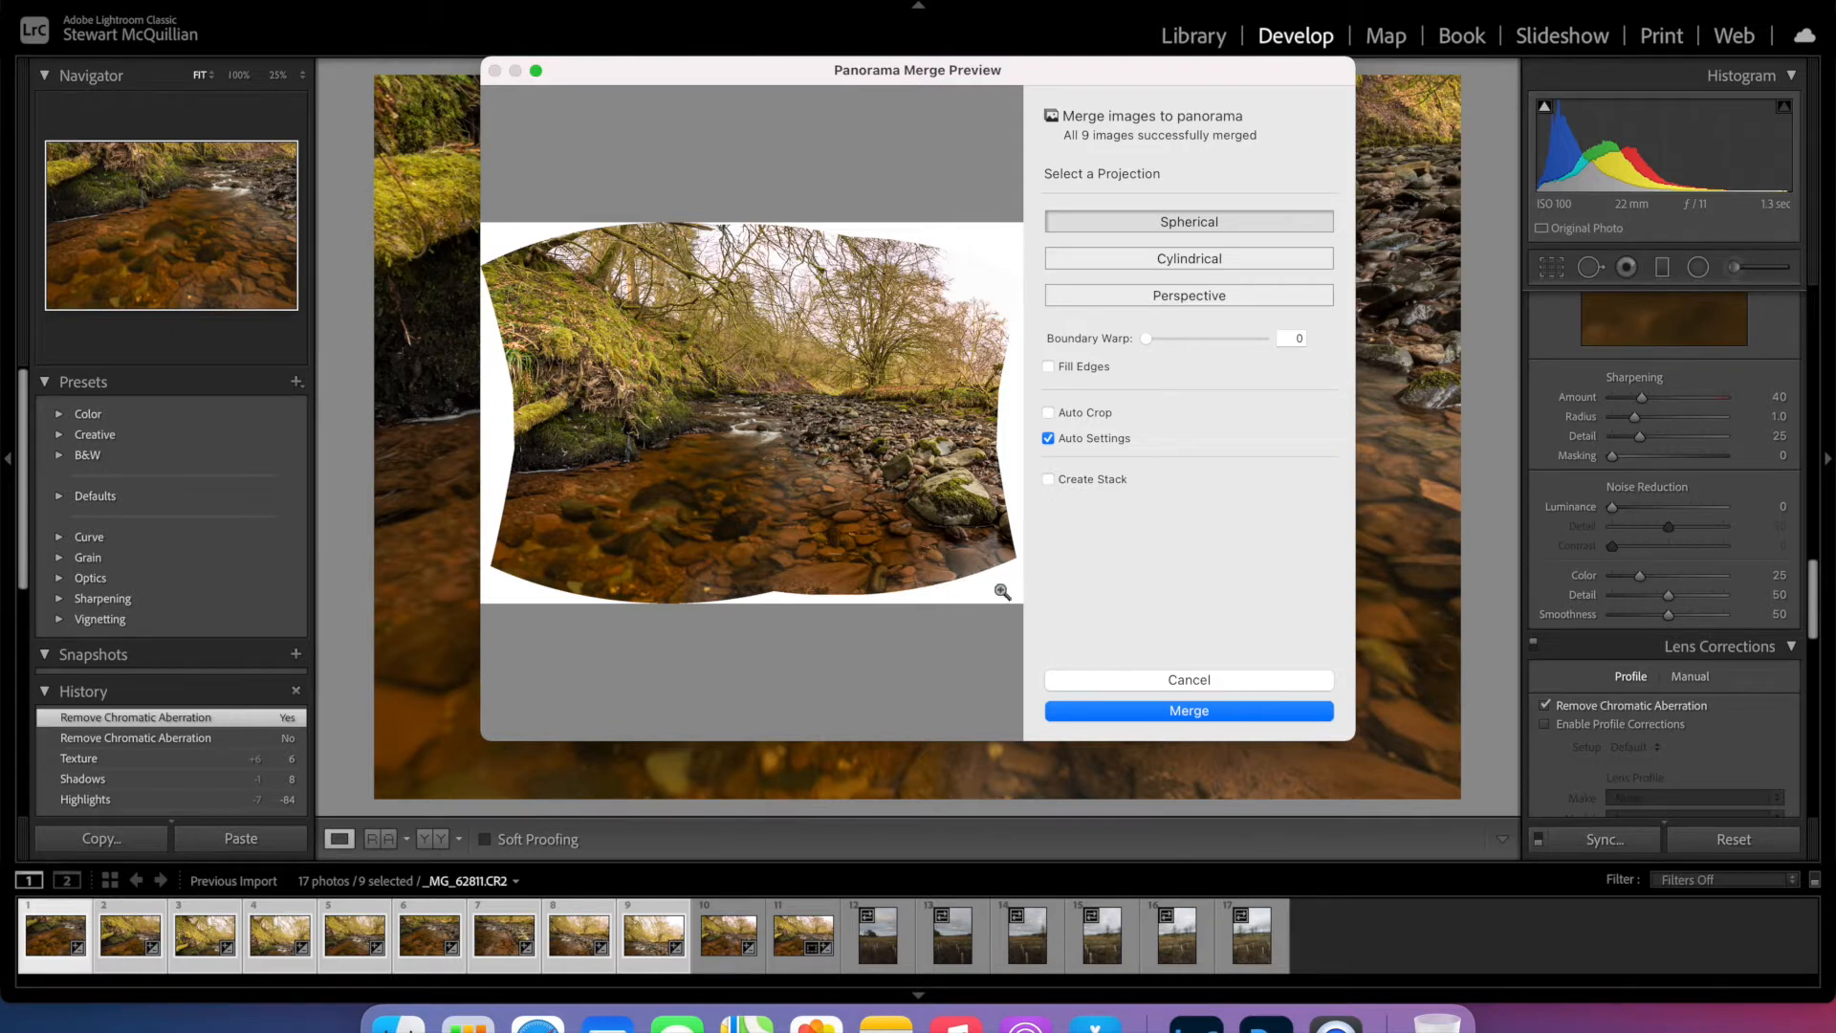
{"action": "left_click_drag", "start_coordinate": [1150, 341], "coordinate": [1276, 351]}
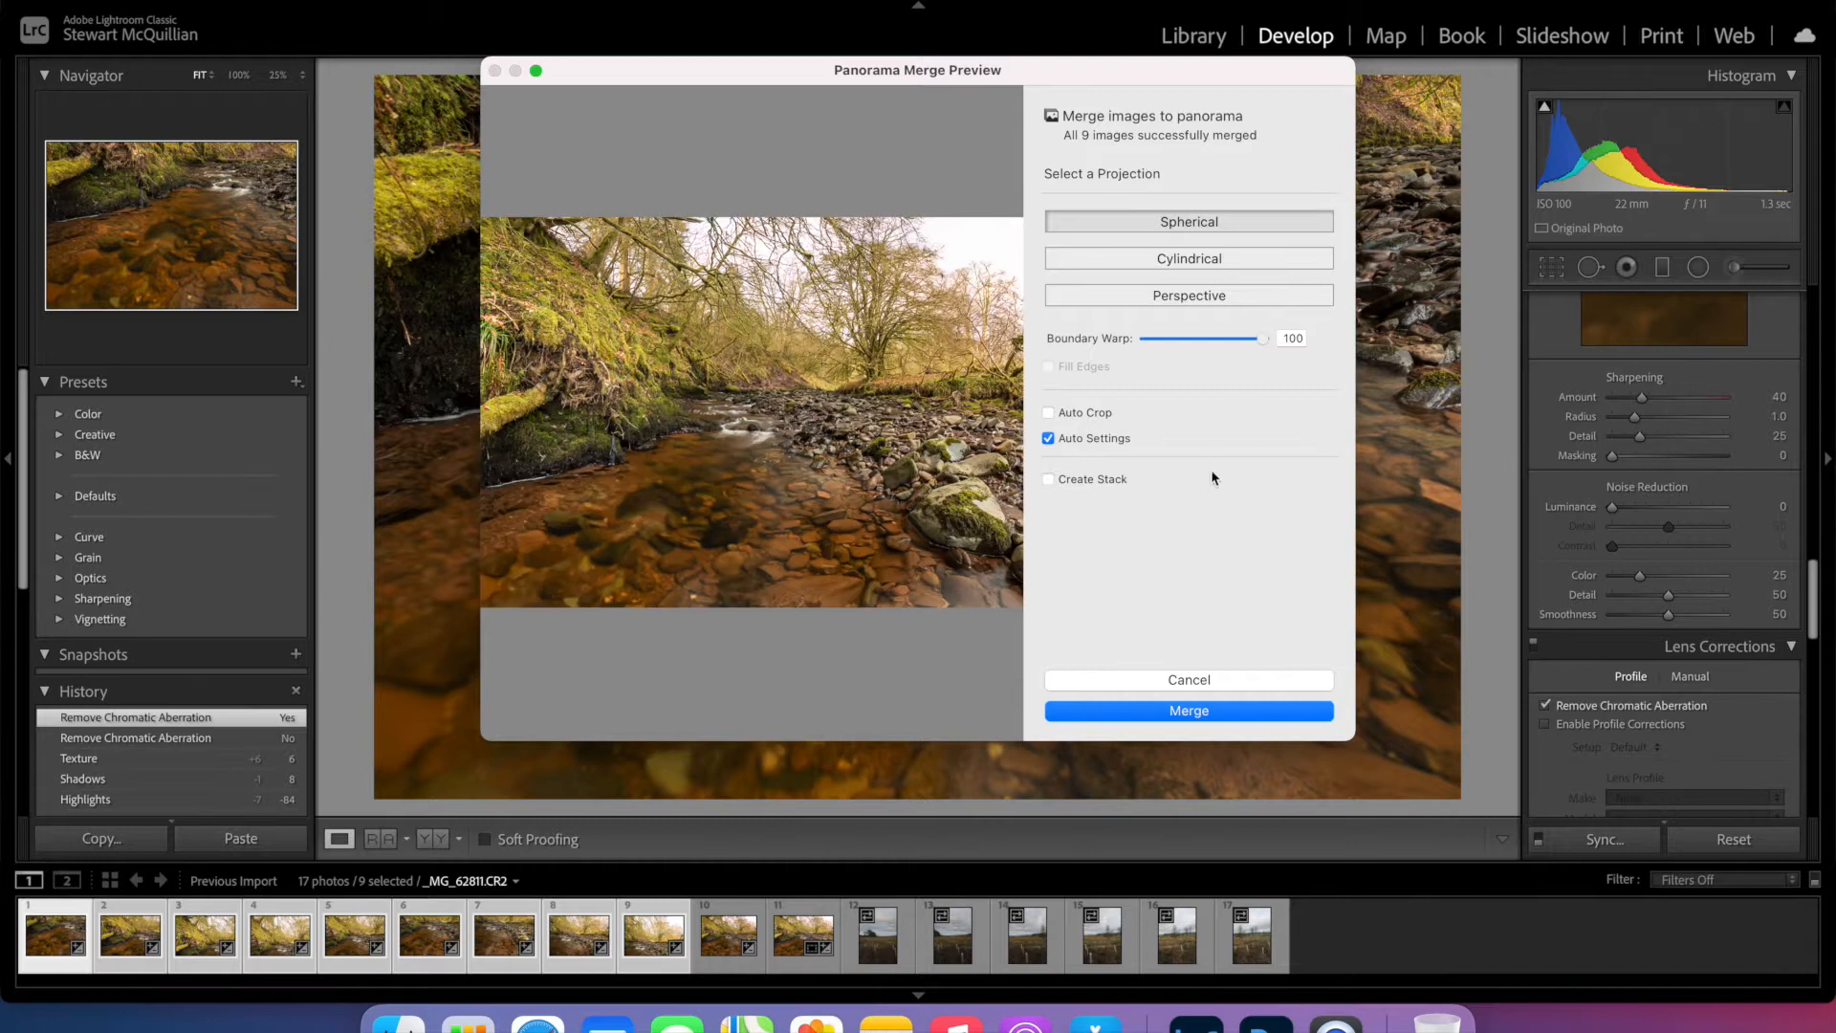
{"action": "left_click", "coordinate": [1189, 711]}
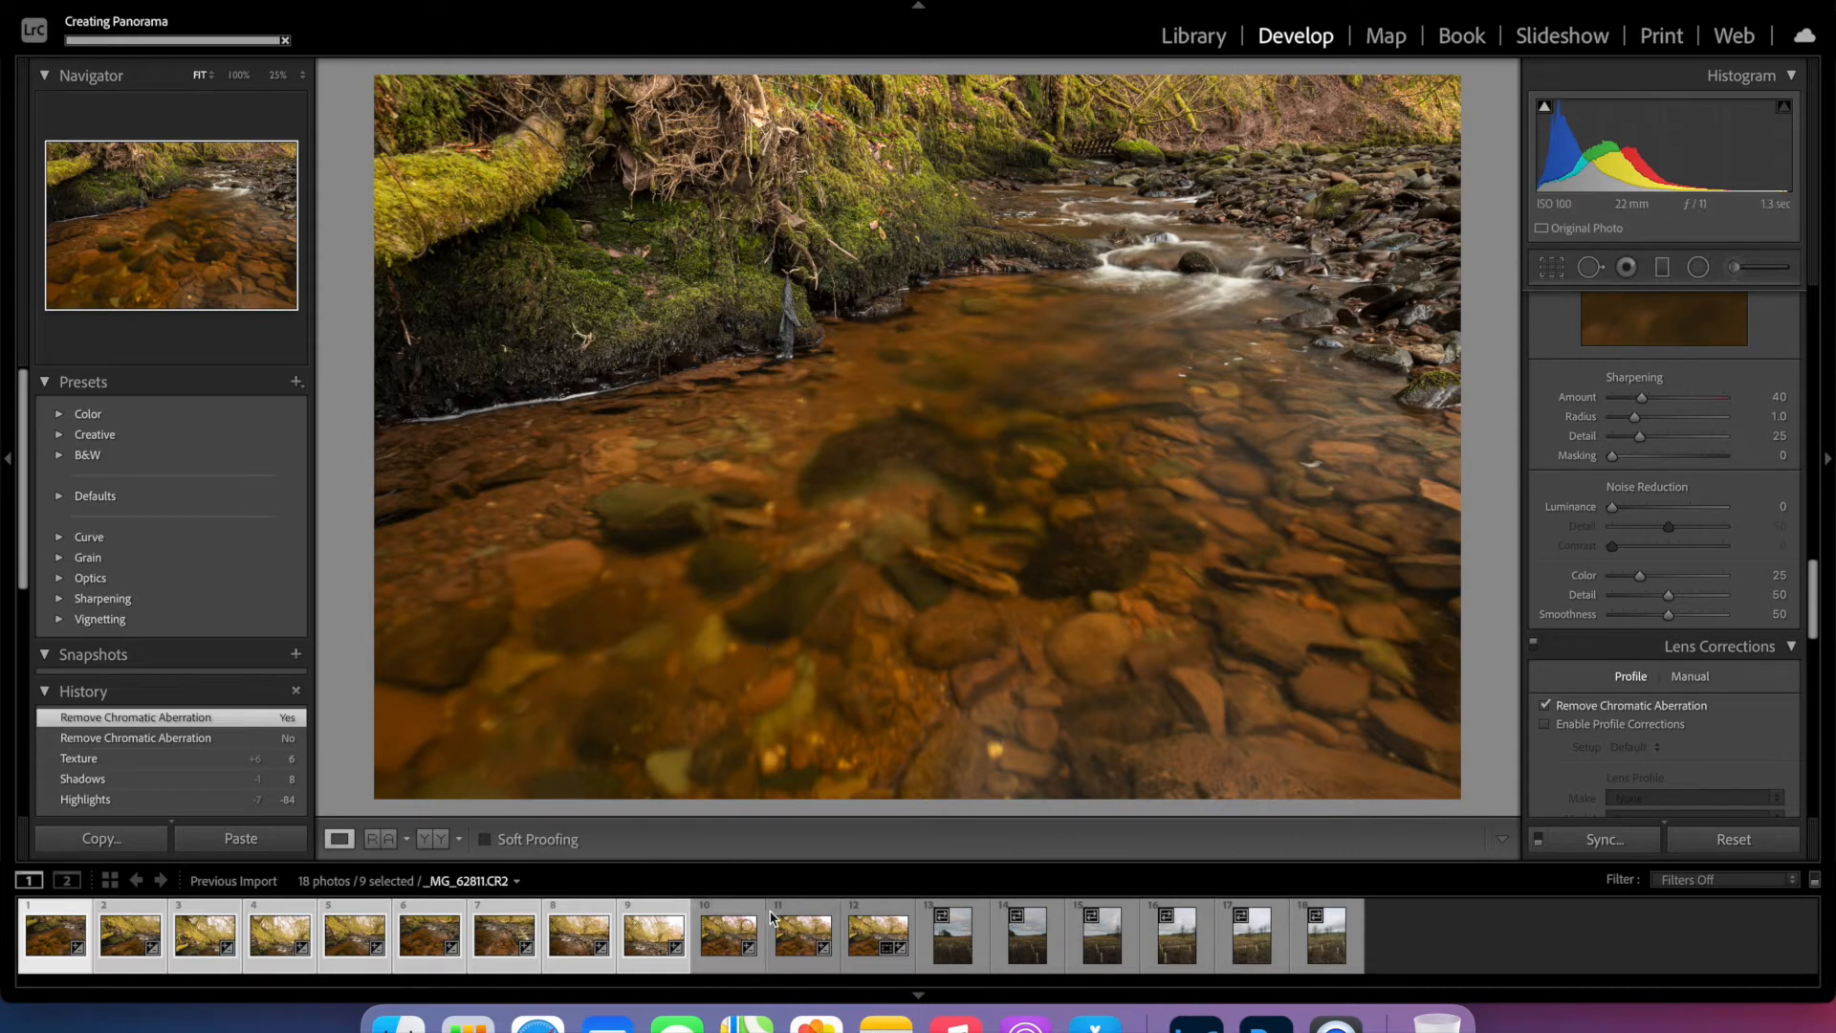
- Open the merged panorama _MG_62811-Pano.dng for editing in Adobe Photoshop 2021
{"action": "left_click", "coordinate": [859, 939]}
{"action": "right_click", "coordinate": [859, 938]}
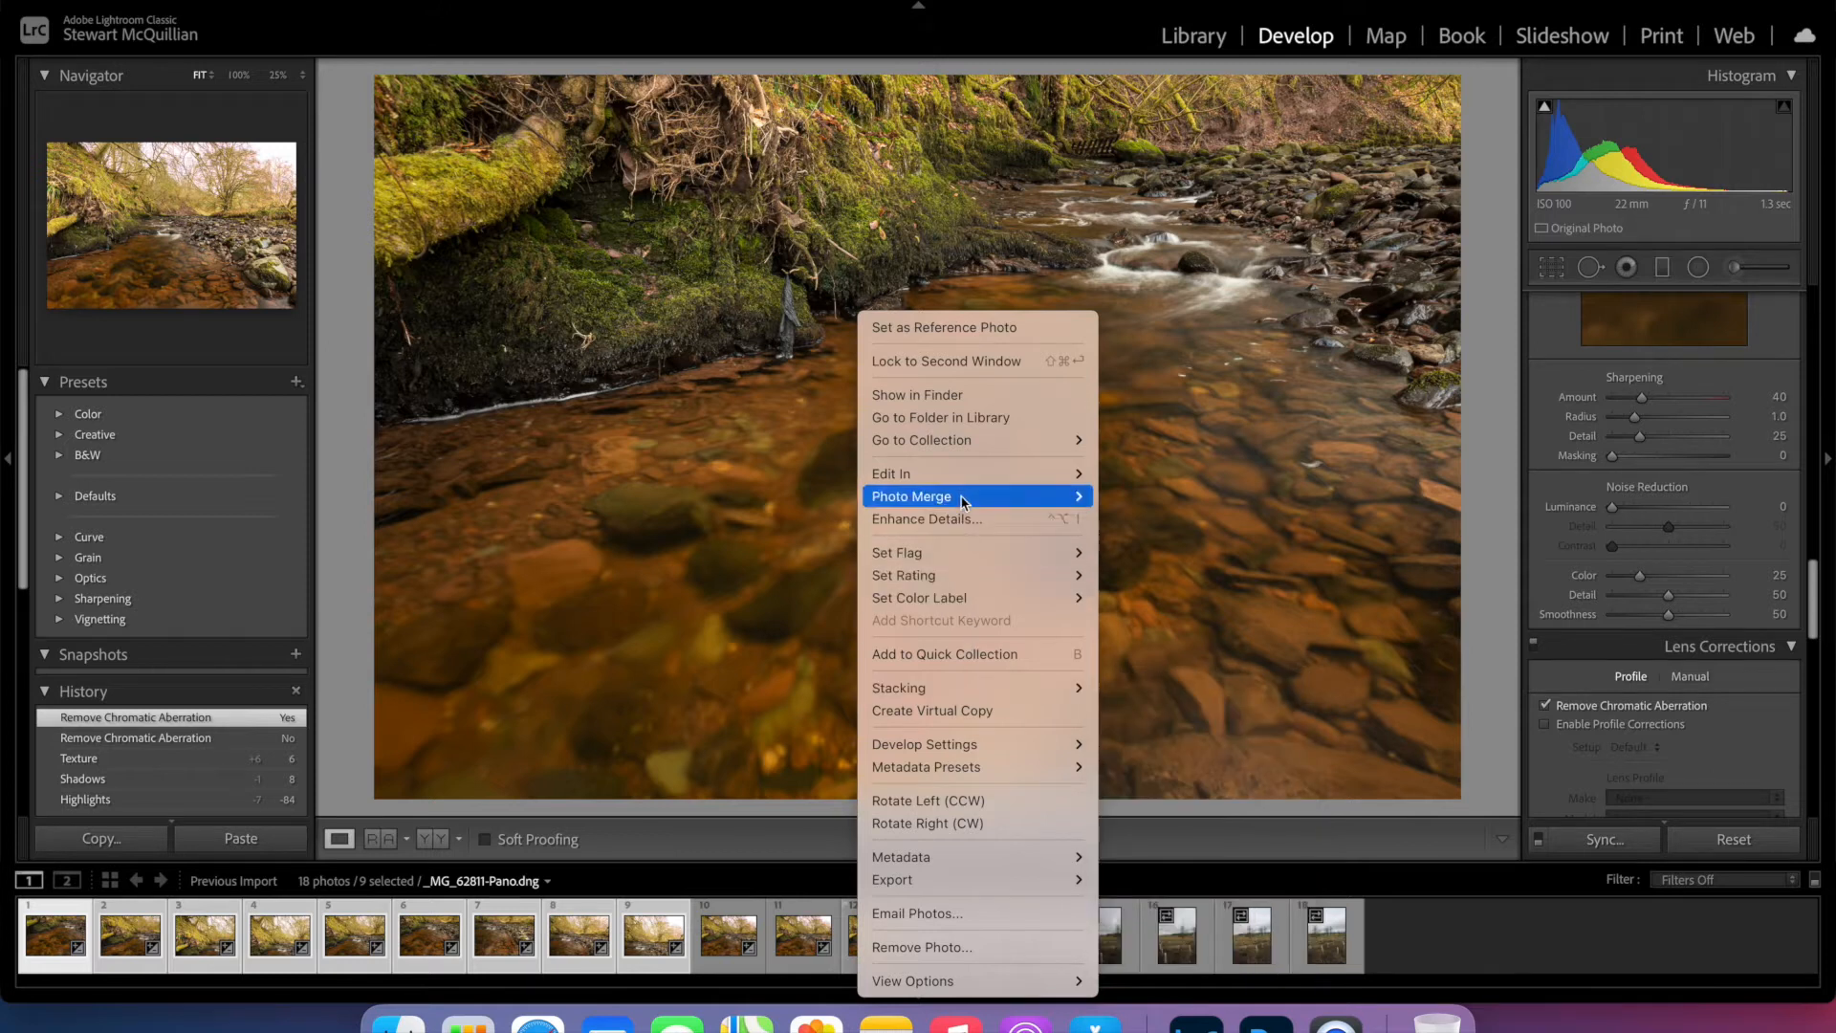
{"action": "mouse_move", "coordinate": [956, 493]}
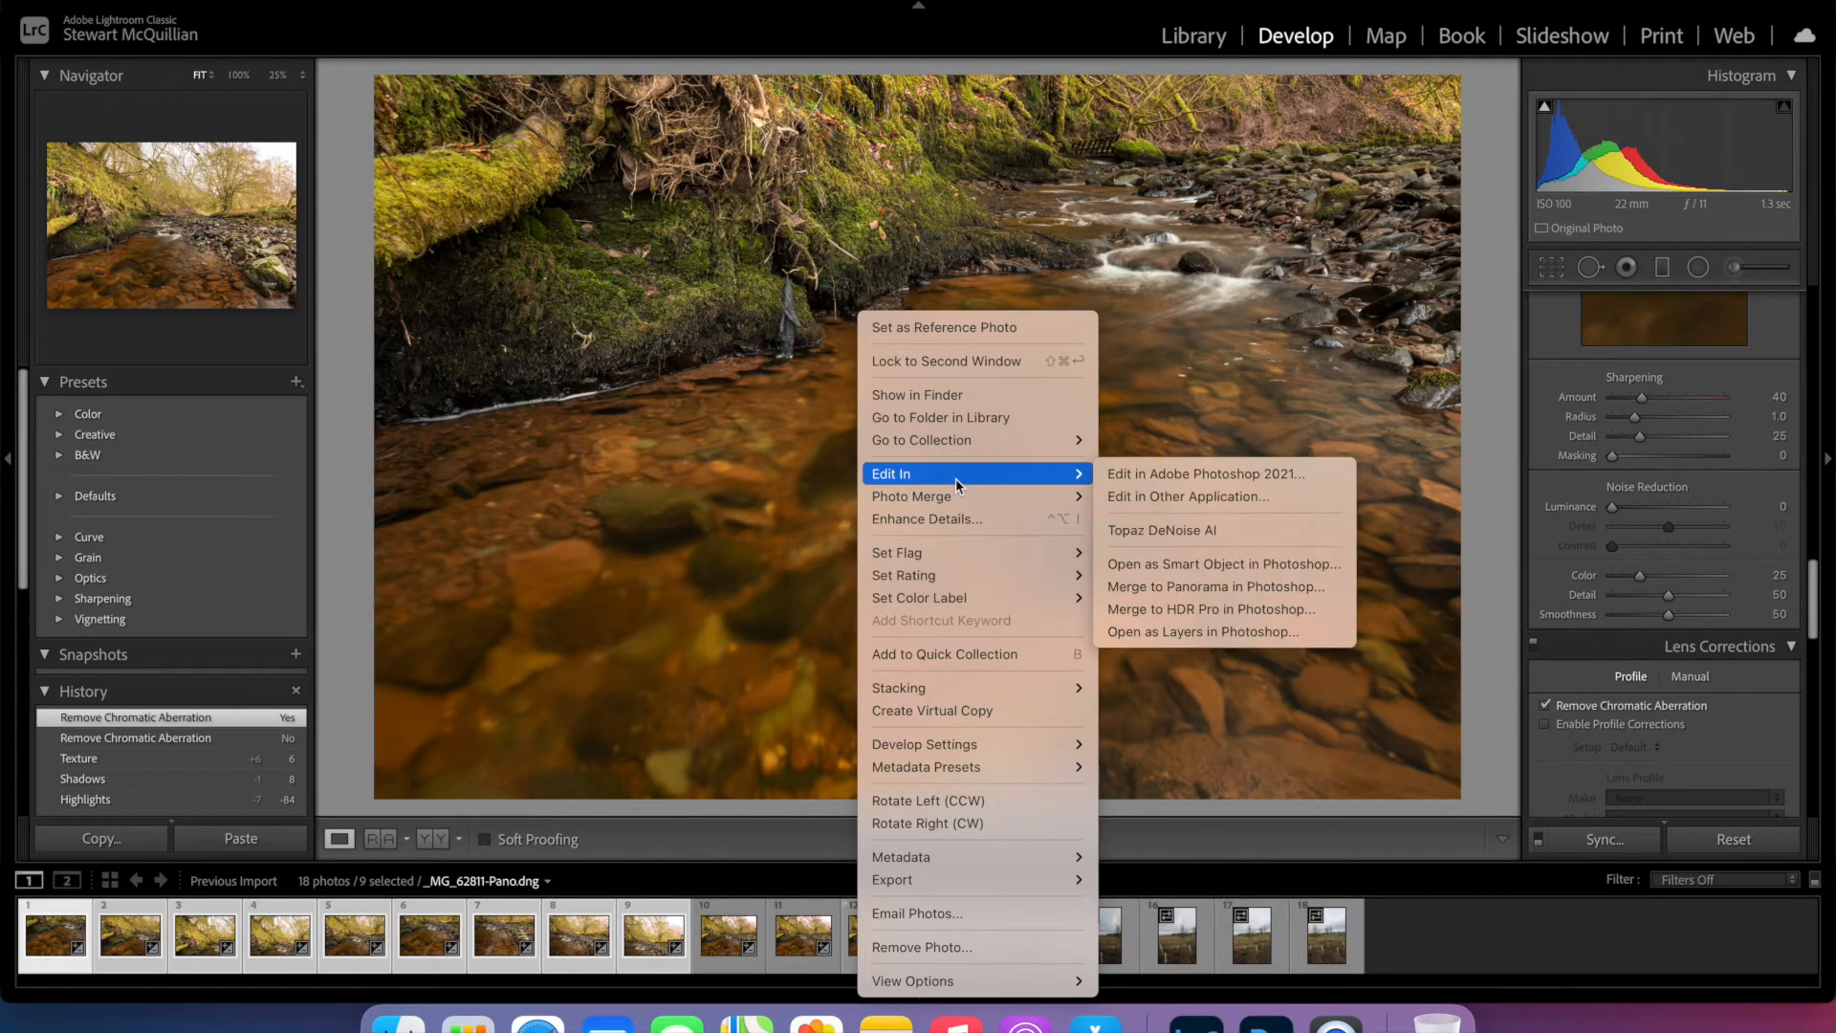
{"action": "left_click", "coordinate": [1125, 475]}
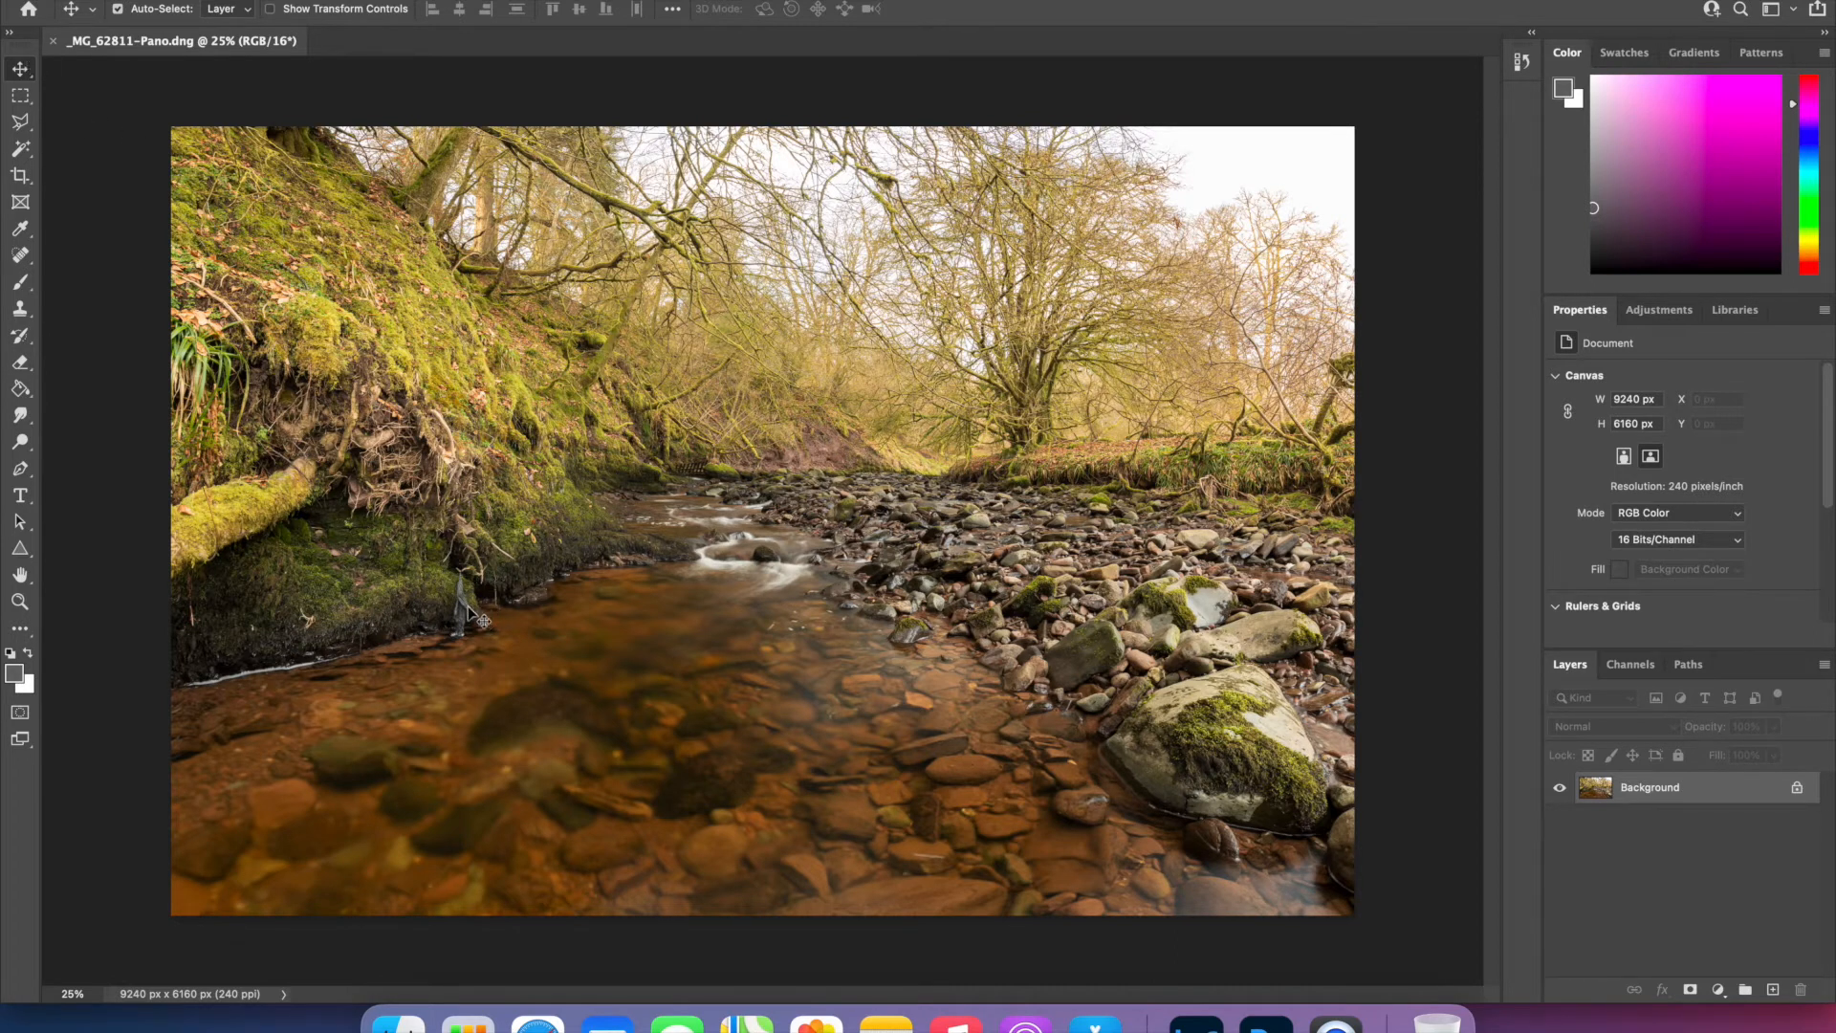
- Remove the dark debris hanging from the riverbank at the water's edge with content-aware spot healing, then return to the Move tool
{"action": "key", "text": "super+equal"}
{"action": "key", "text": "super+equal"}
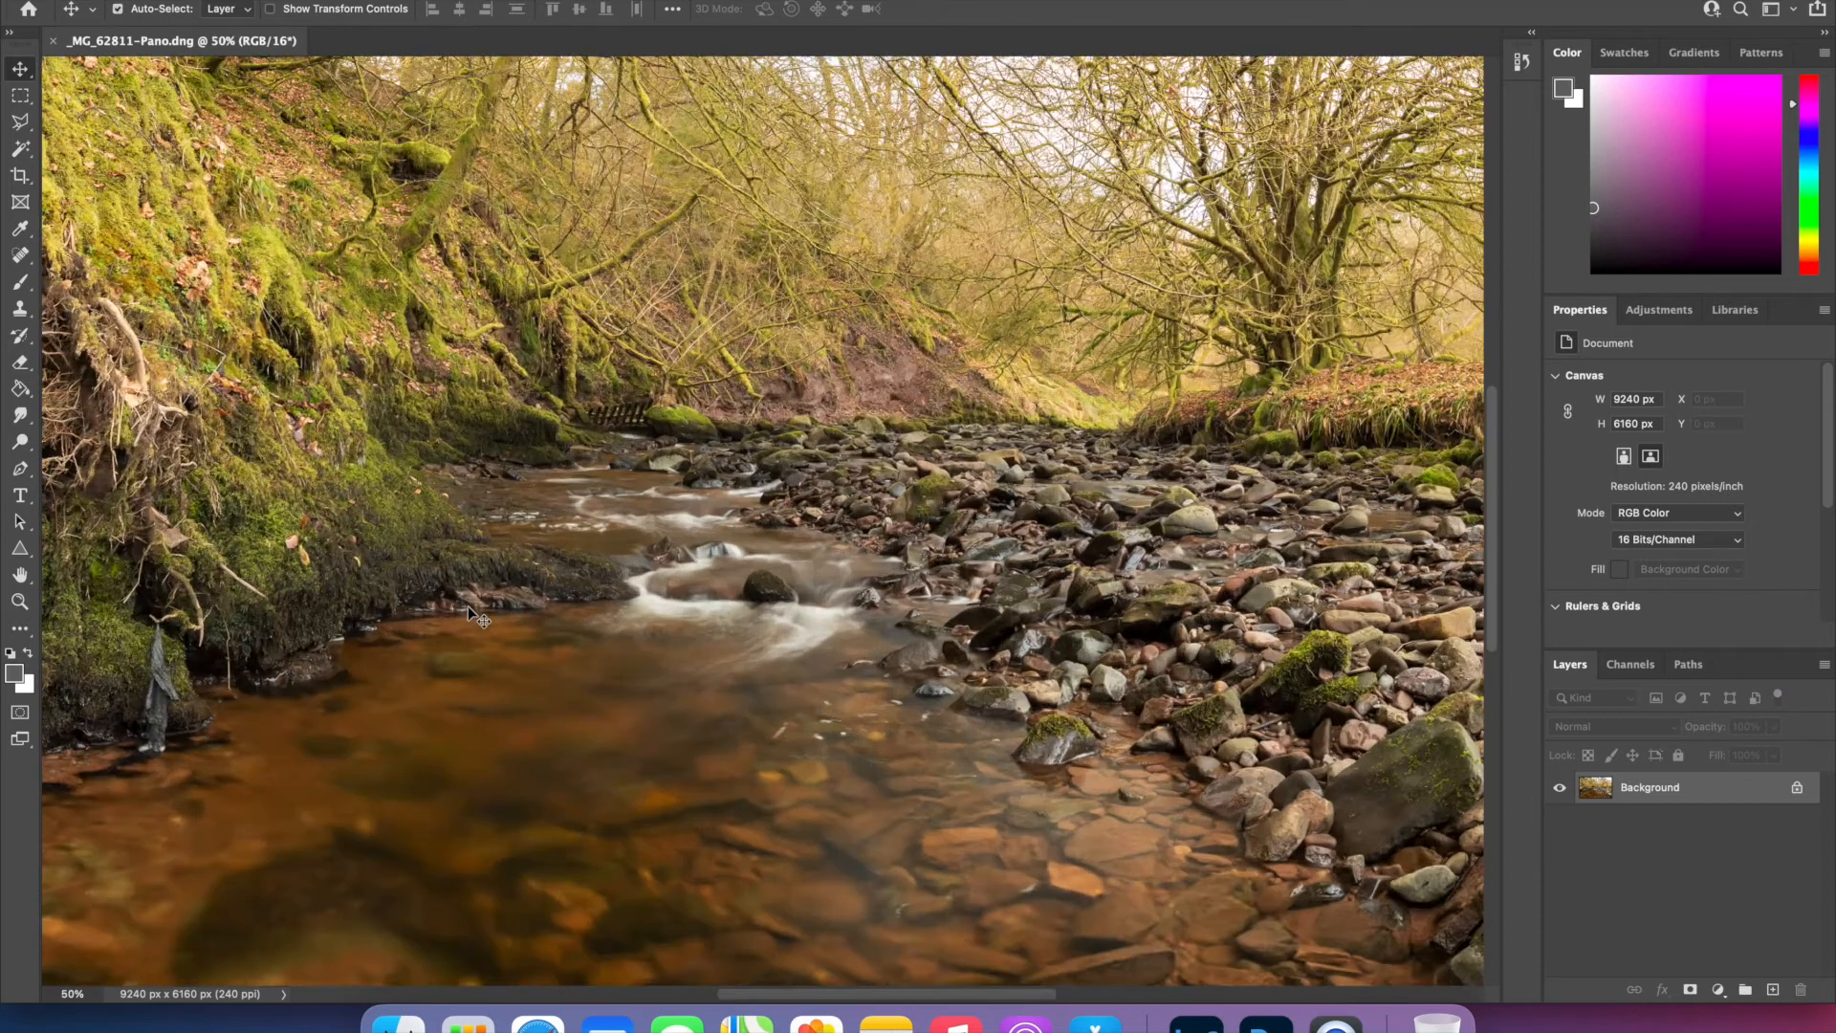
{"action": "scroll", "coordinate": [468, 606], "scroll_direction": "left", "scroll_amount": 8}
{"action": "scroll", "coordinate": [467, 605], "scroll_direction": "down", "scroll_amount": 2}
{"action": "scroll", "coordinate": [467, 605], "scroll_direction": "right", "scroll_amount": 1}
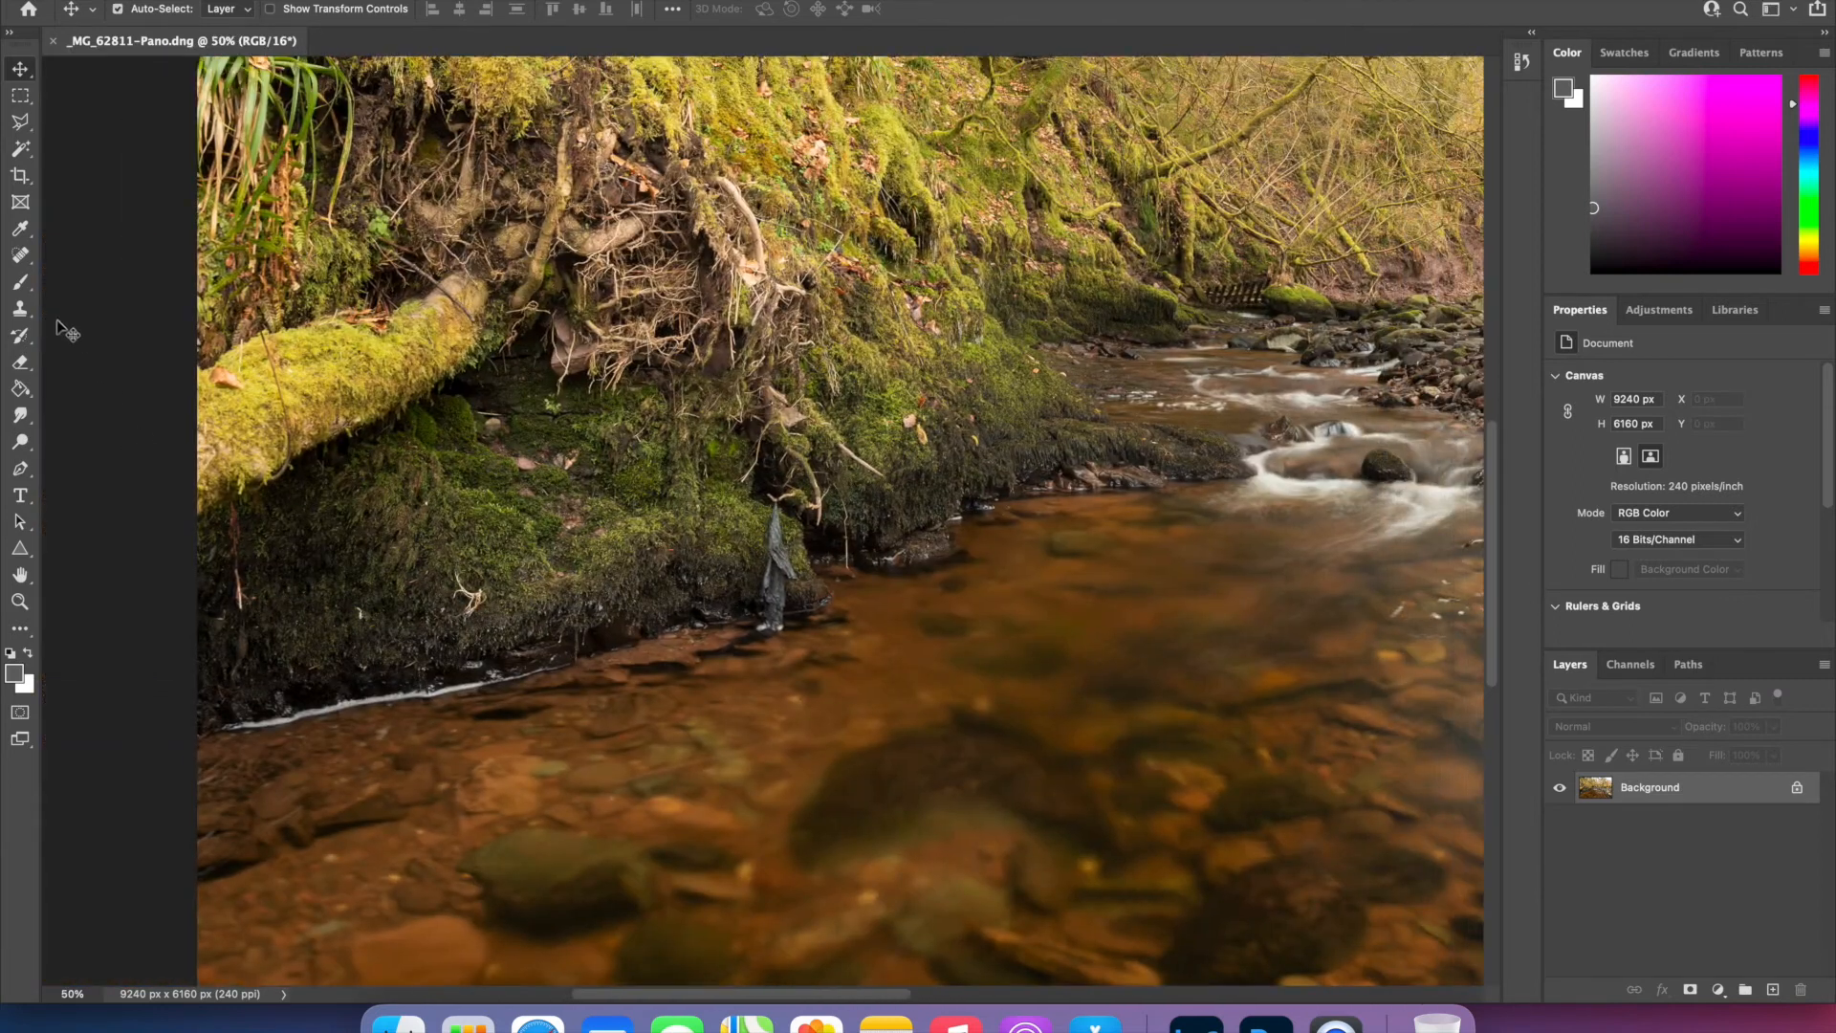
{"action": "left_click", "coordinate": [29, 264]}
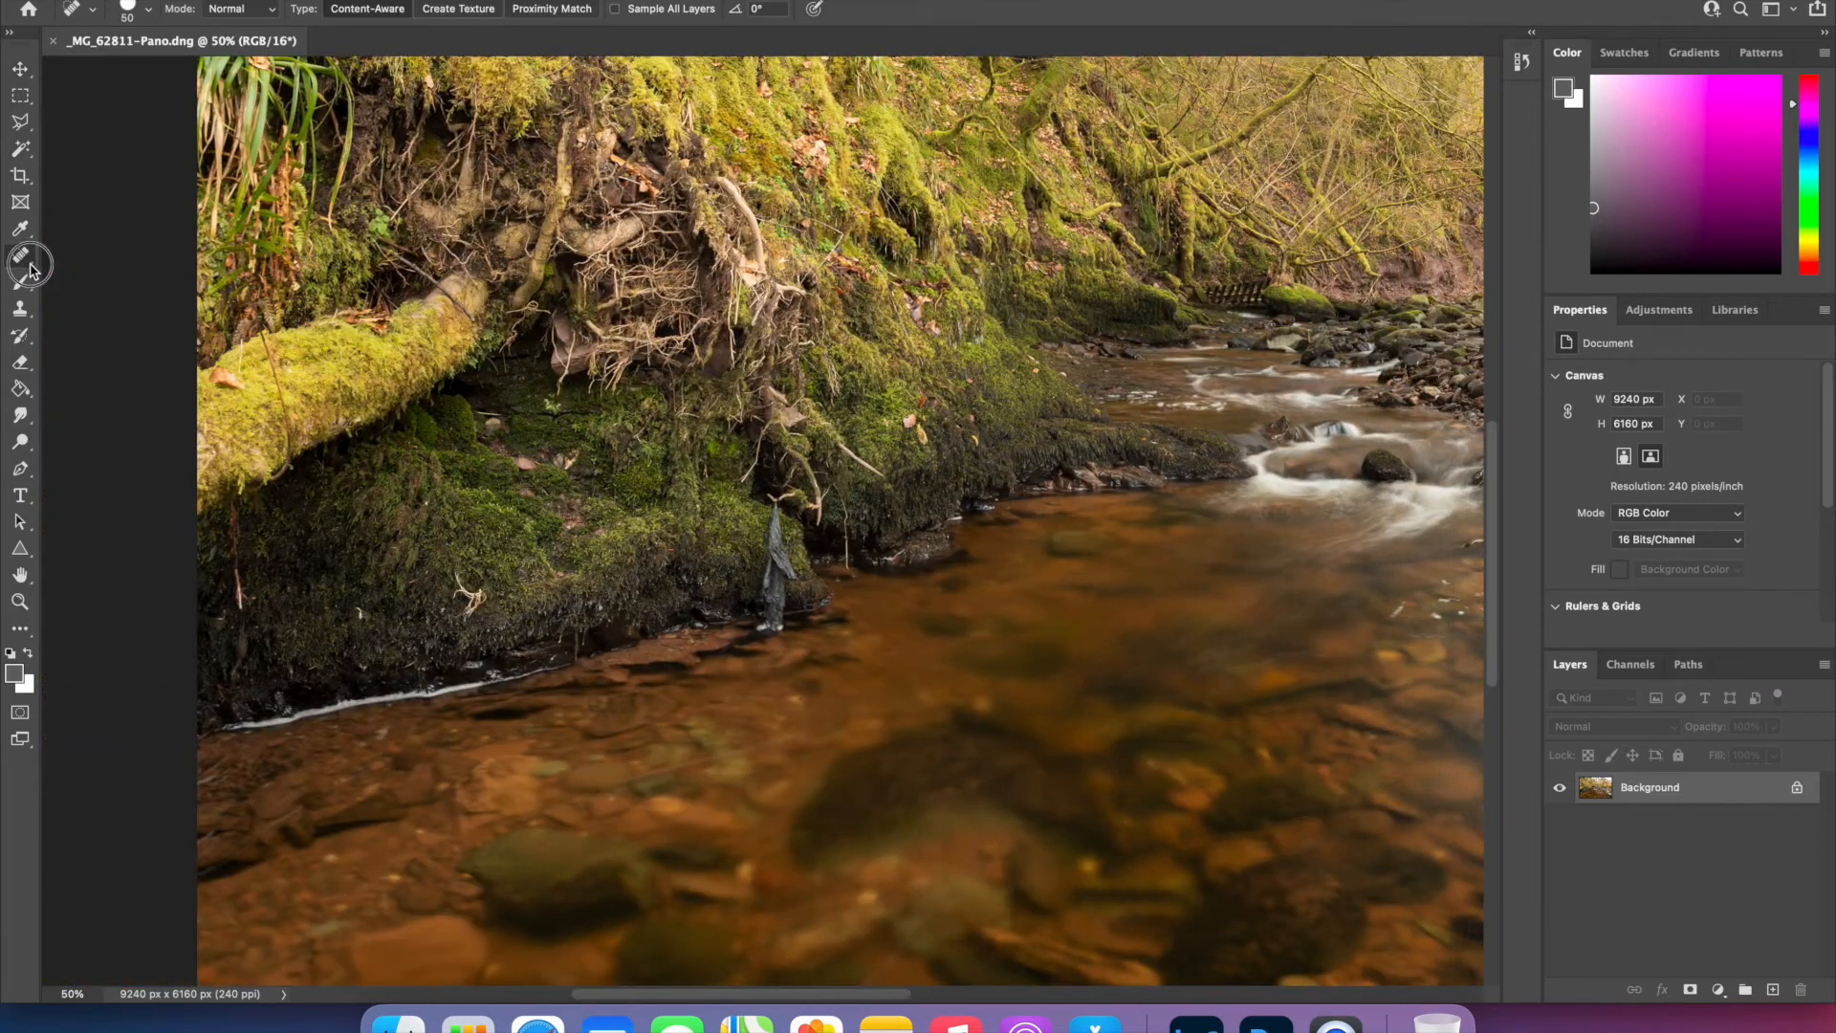
{"action": "left_click", "coordinate": [98, 258]}
{"action": "mouse_move", "coordinate": [770, 532]}
{"action": "left_mouse_down"}
{"action": "mouse_move", "coordinate": [792, 573]}
{"action": "mouse_move", "coordinate": [776, 499]}
{"action": "mouse_move", "coordinate": [760, 602]}
{"action": "mouse_move", "coordinate": [782, 599]}
{"action": "mouse_move", "coordinate": [771, 568]}
{"action": "mouse_move", "coordinate": [776, 585]}
{"action": "left_mouse_up"}
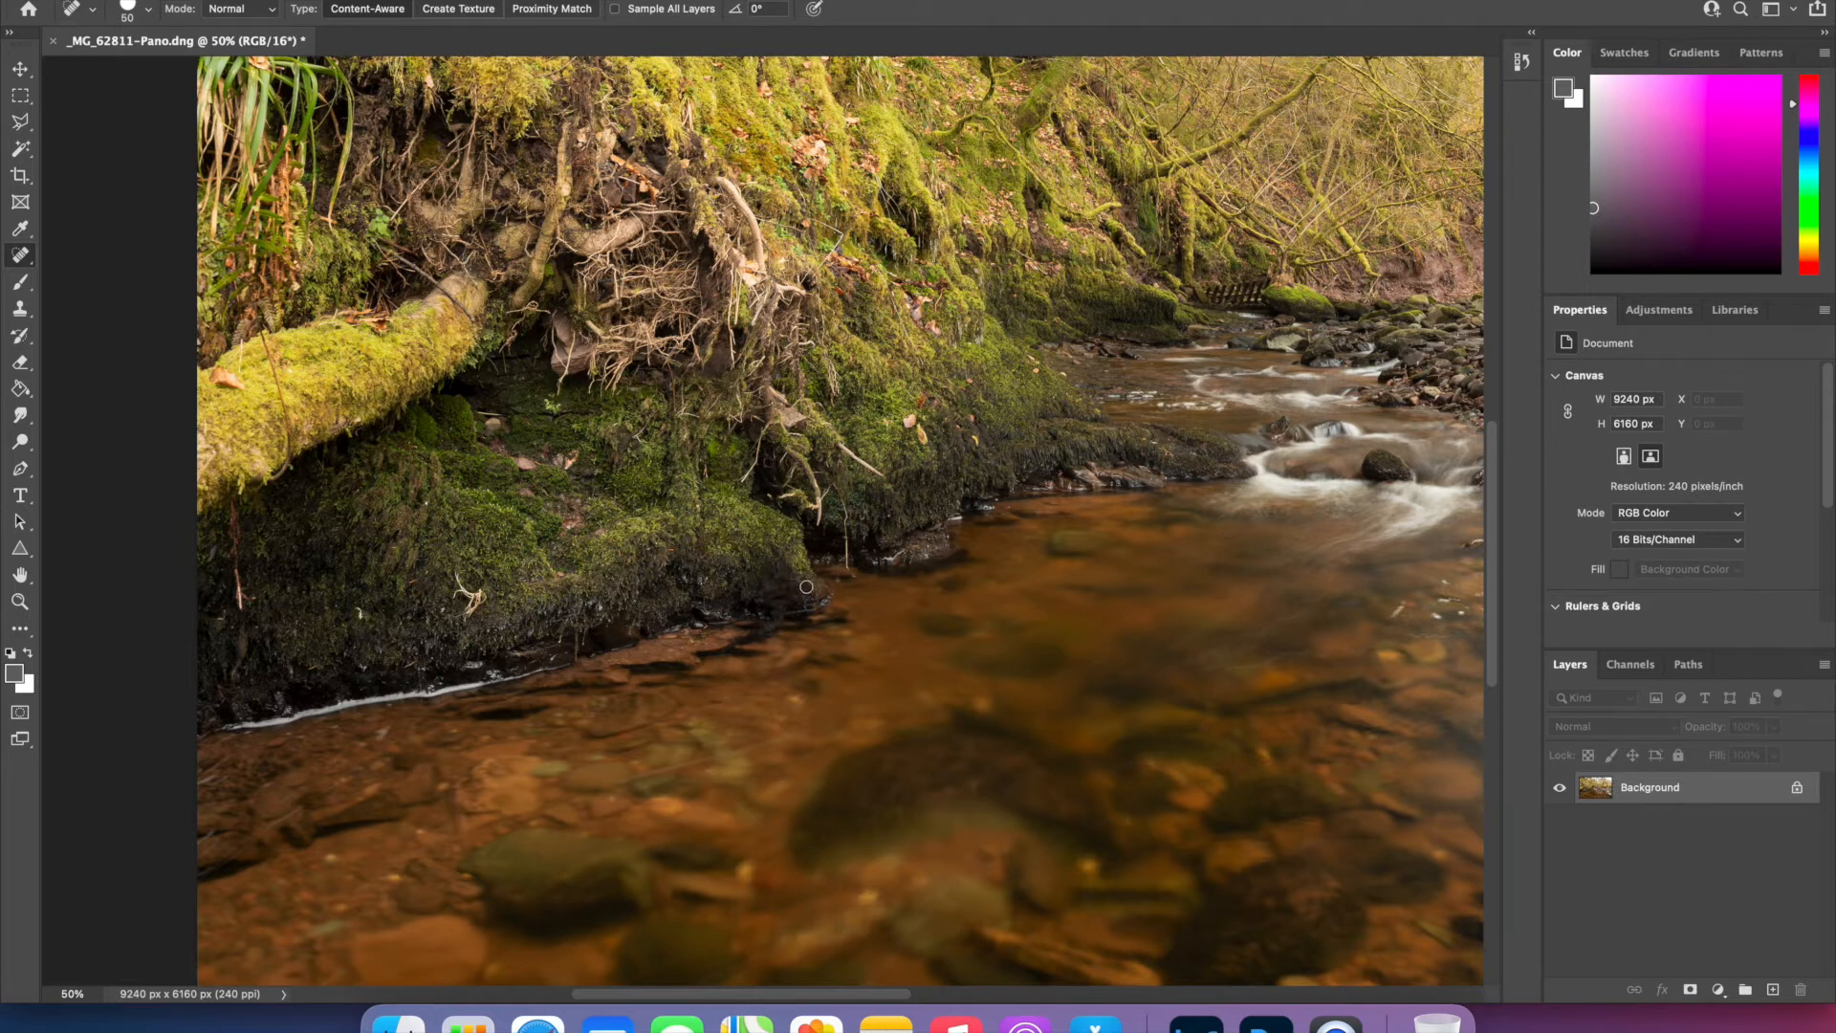
{"action": "key", "text": "super+minus"}
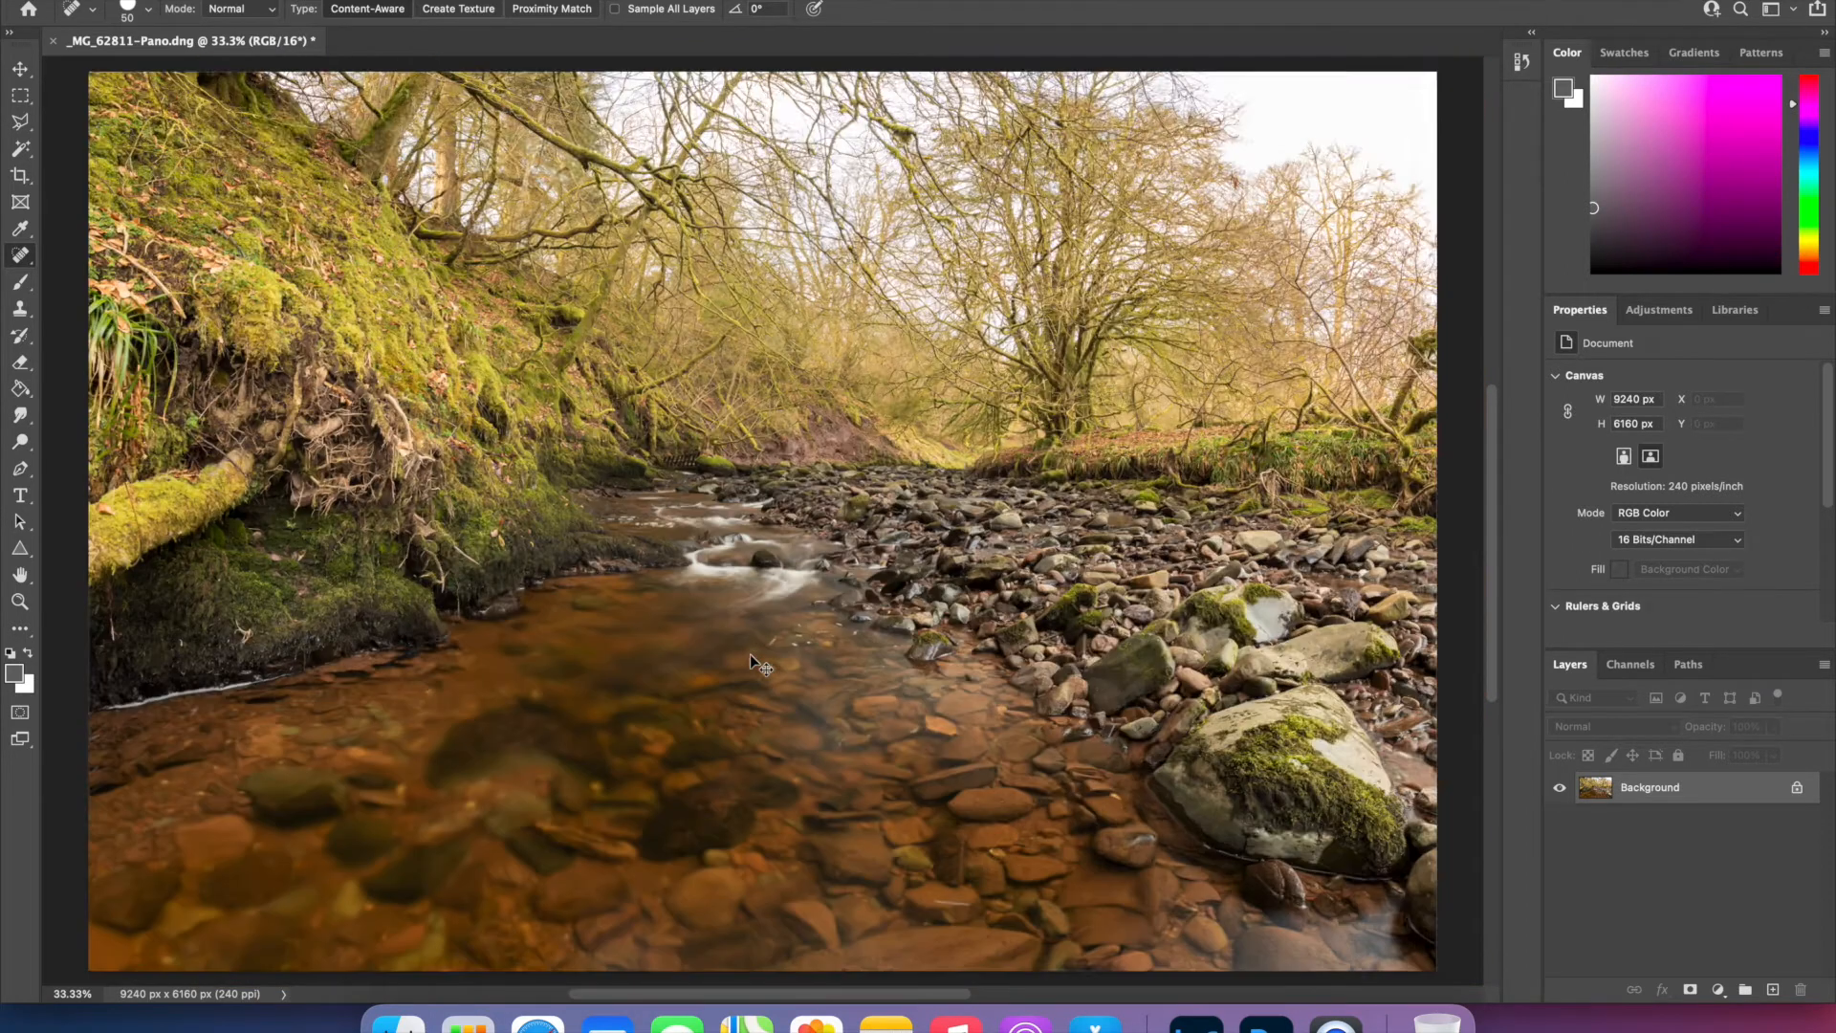
{"action": "key", "text": "super+minus"}
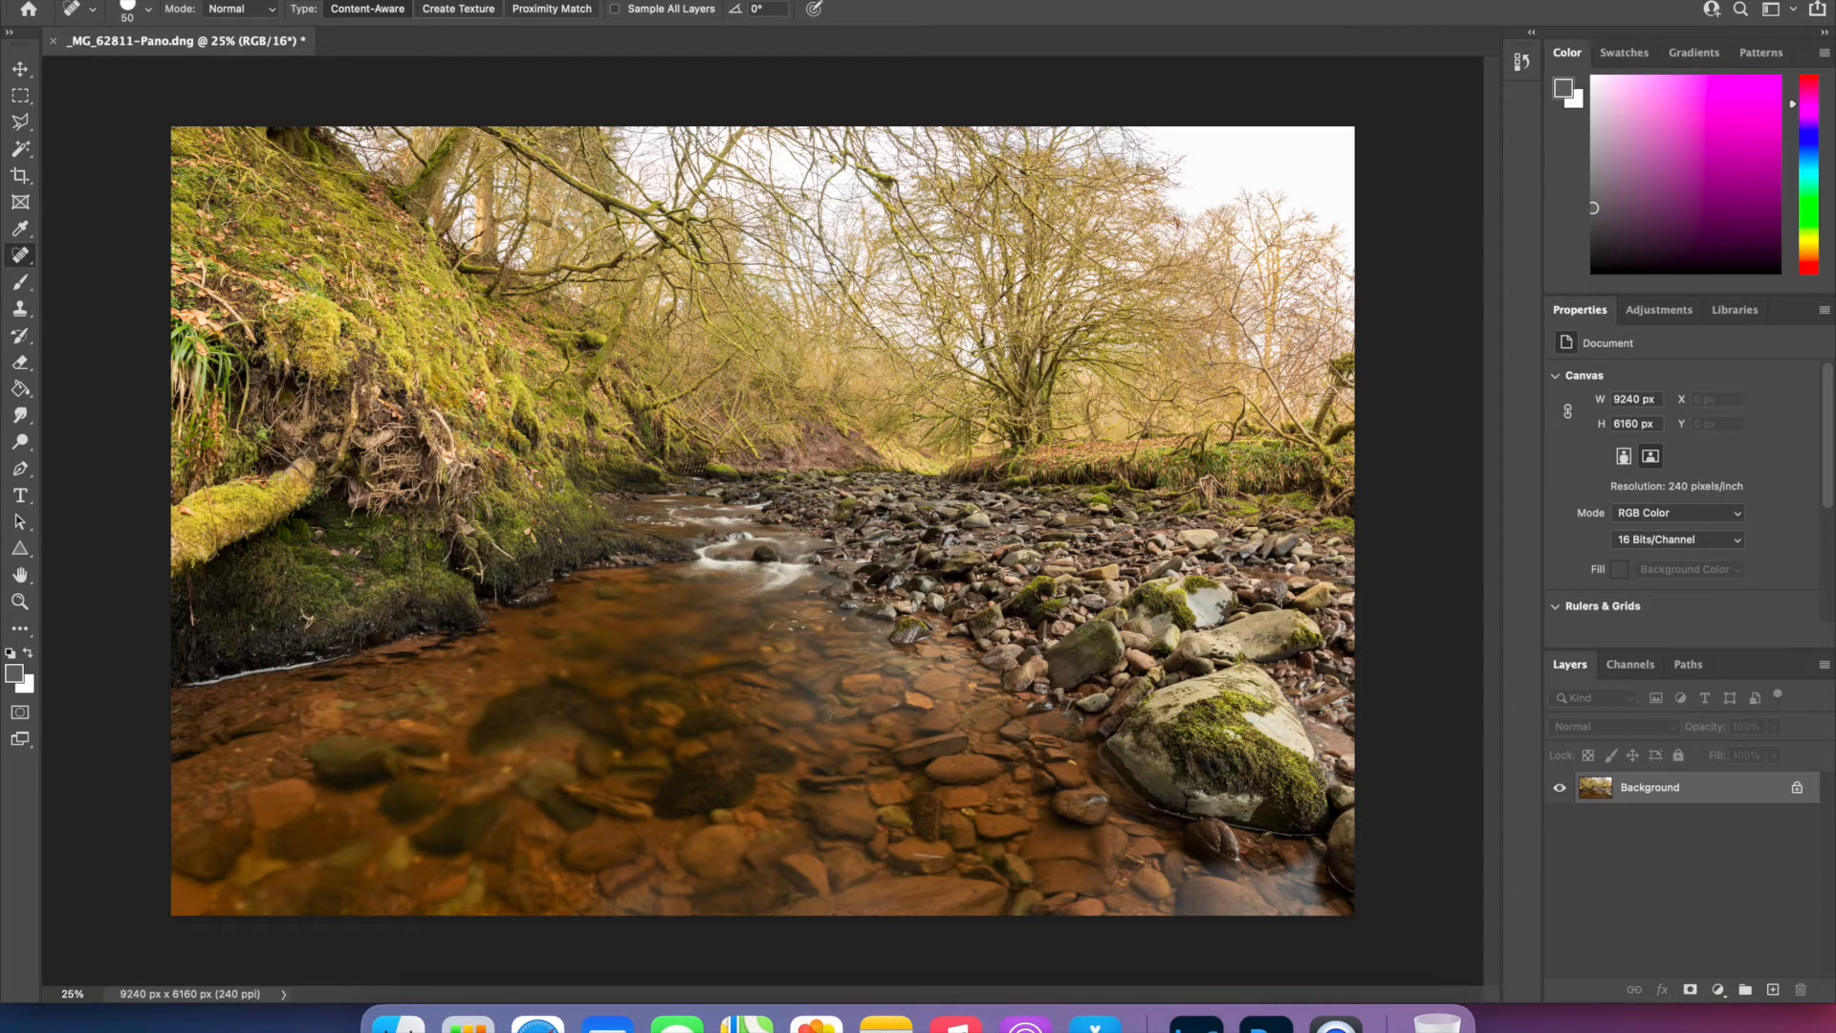
{"action": "left_click", "coordinate": [20, 69]}
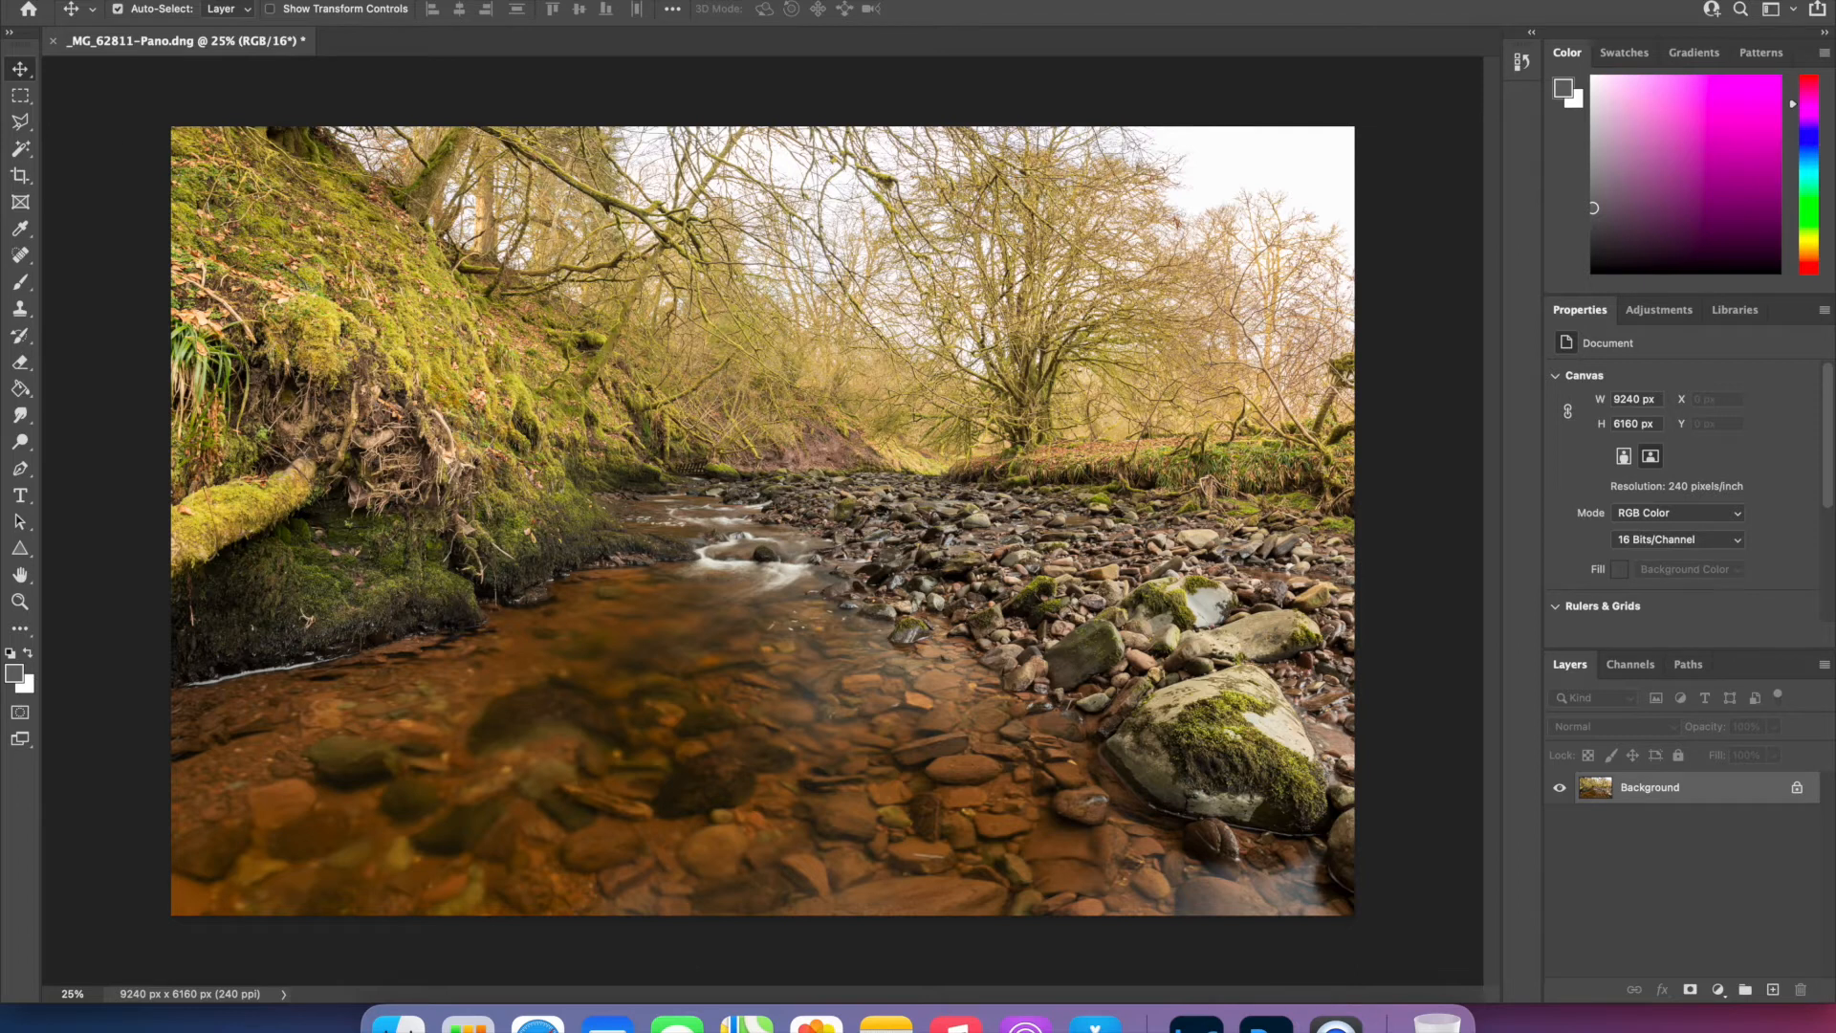
- Quick-export the panorama as _MG_62811-Pano.jpg into the Example Pano Photos folder, replacing the existing file
{"action": "left_click", "coordinate": [153, 1]}
{"action": "mouse_move", "coordinate": [228, 231]}
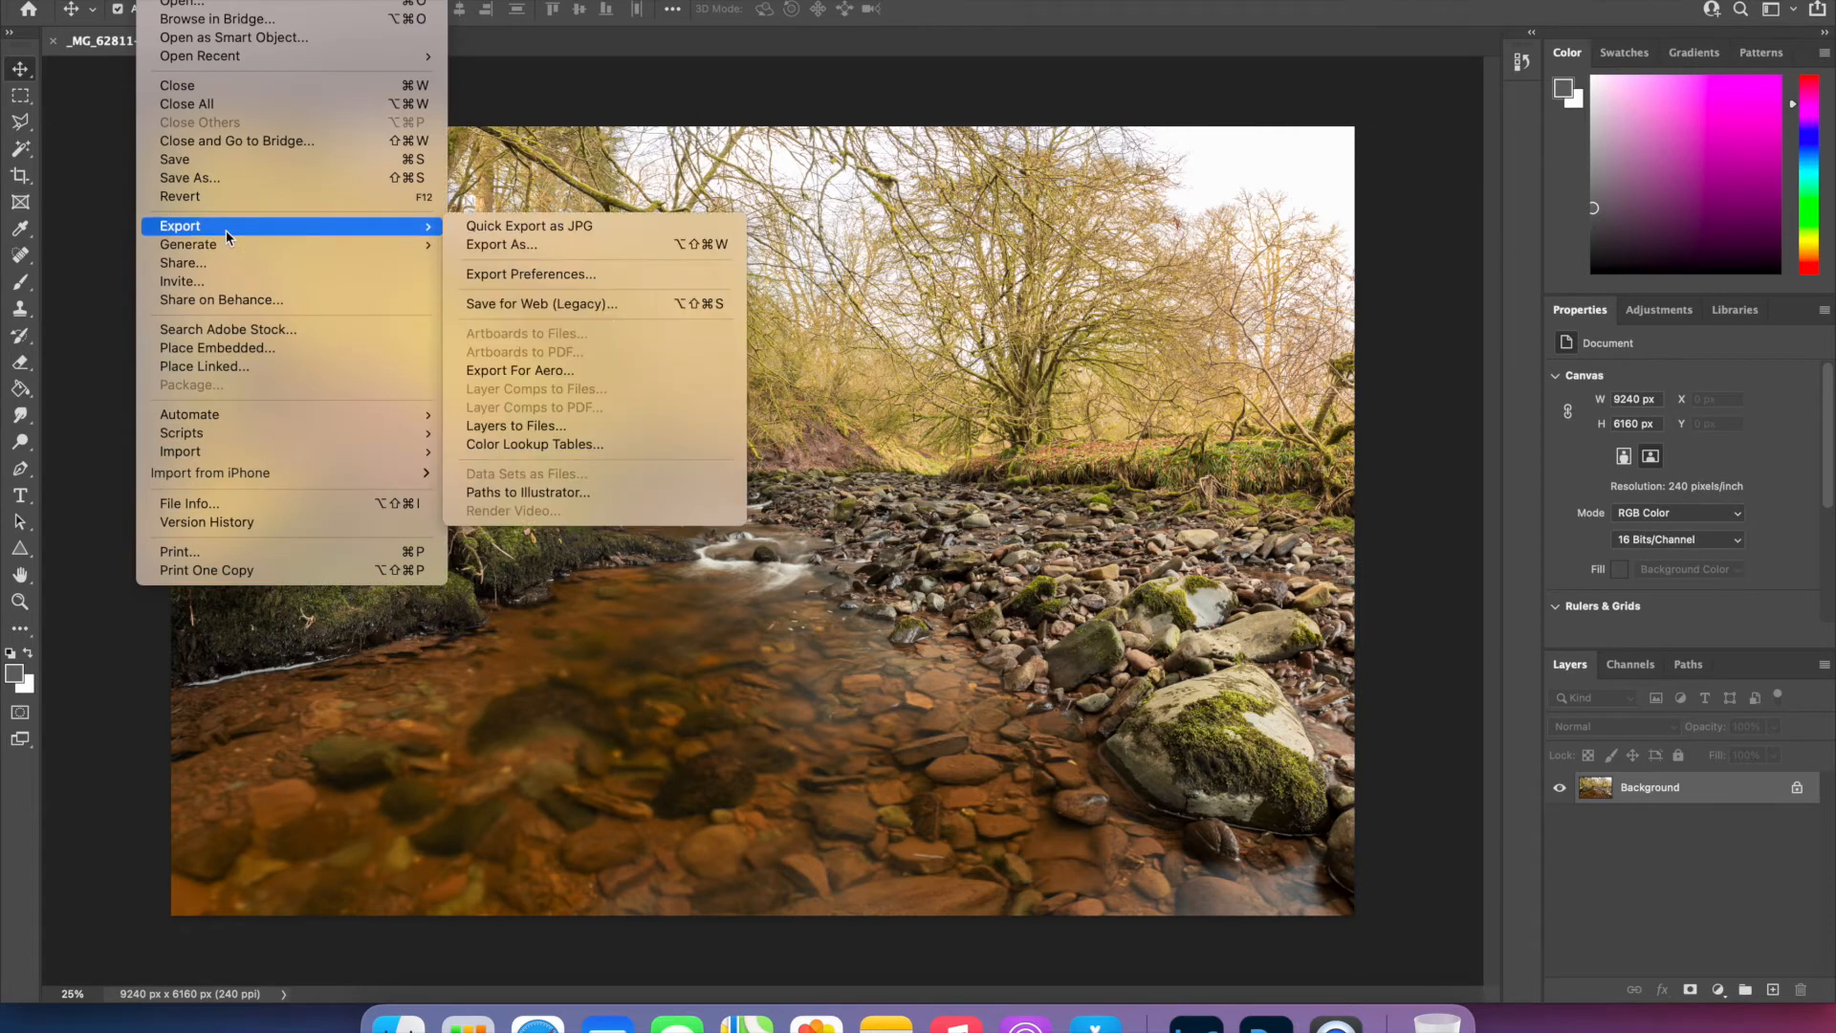
{"action": "left_click", "coordinate": [492, 225]}
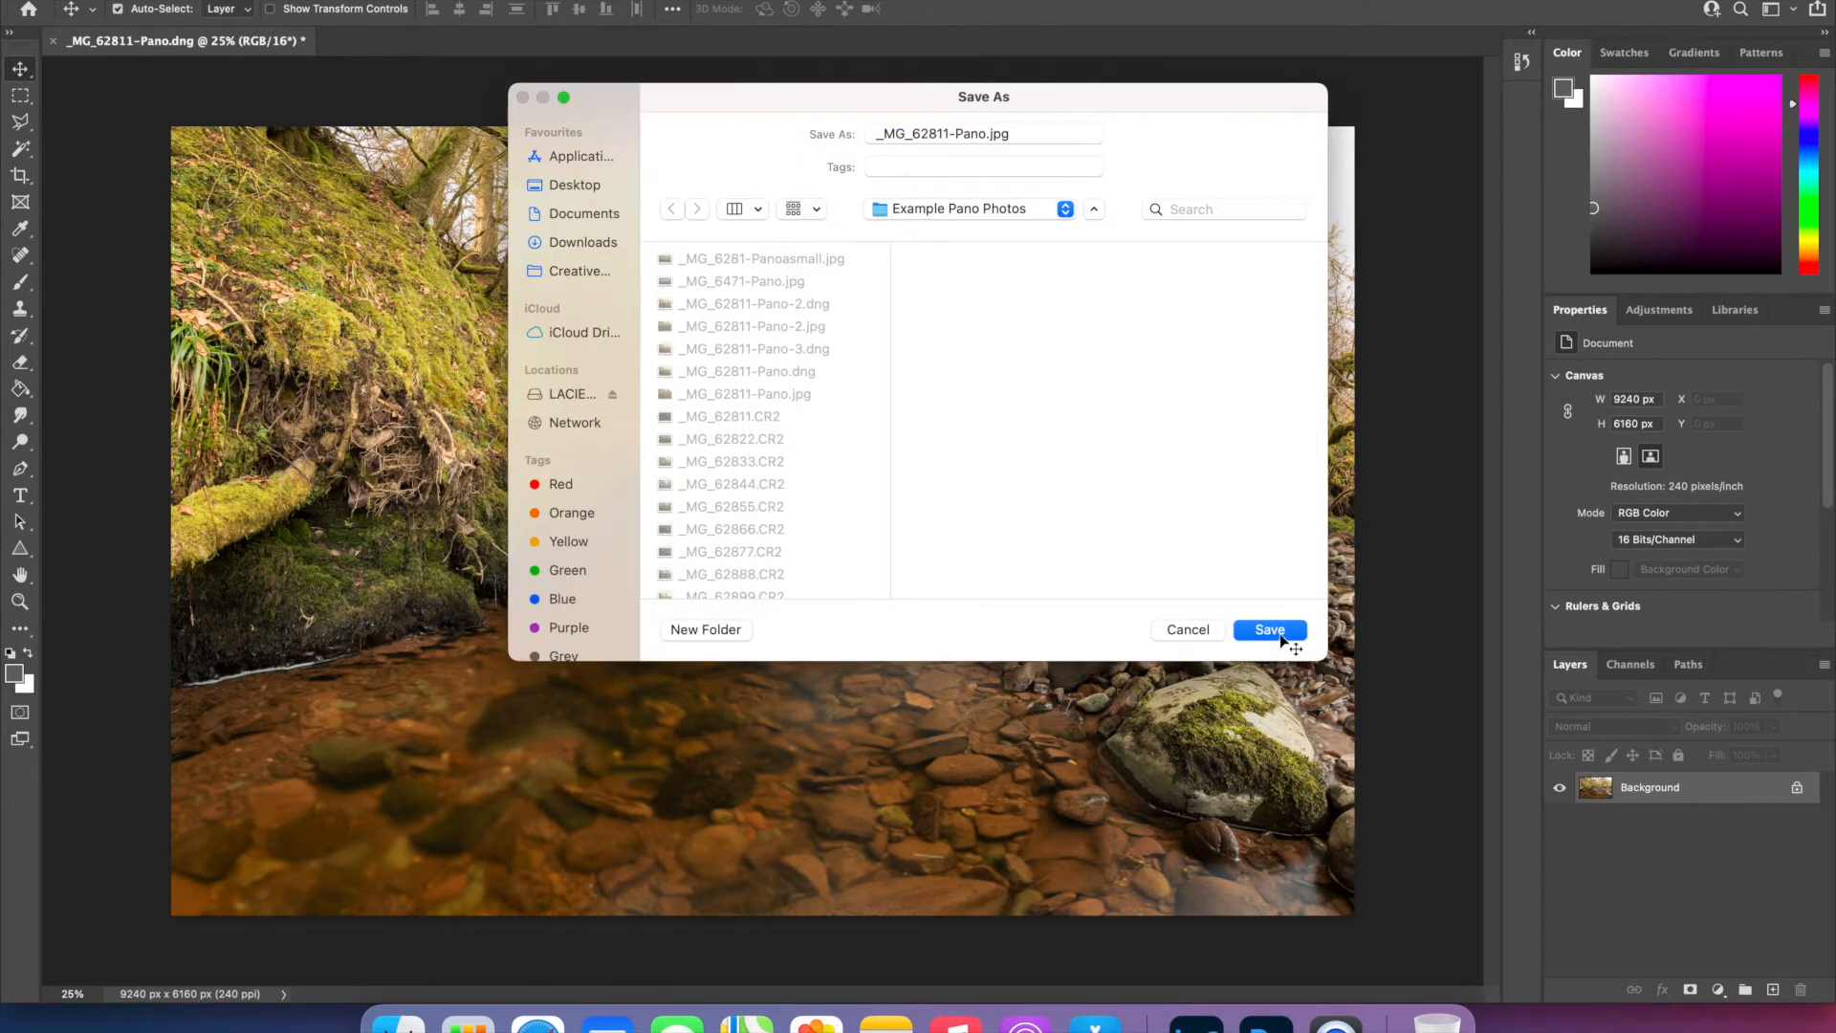
{"action": "left_click", "coordinate": [1282, 635]}
{"action": "left_click", "coordinate": [984, 476]}
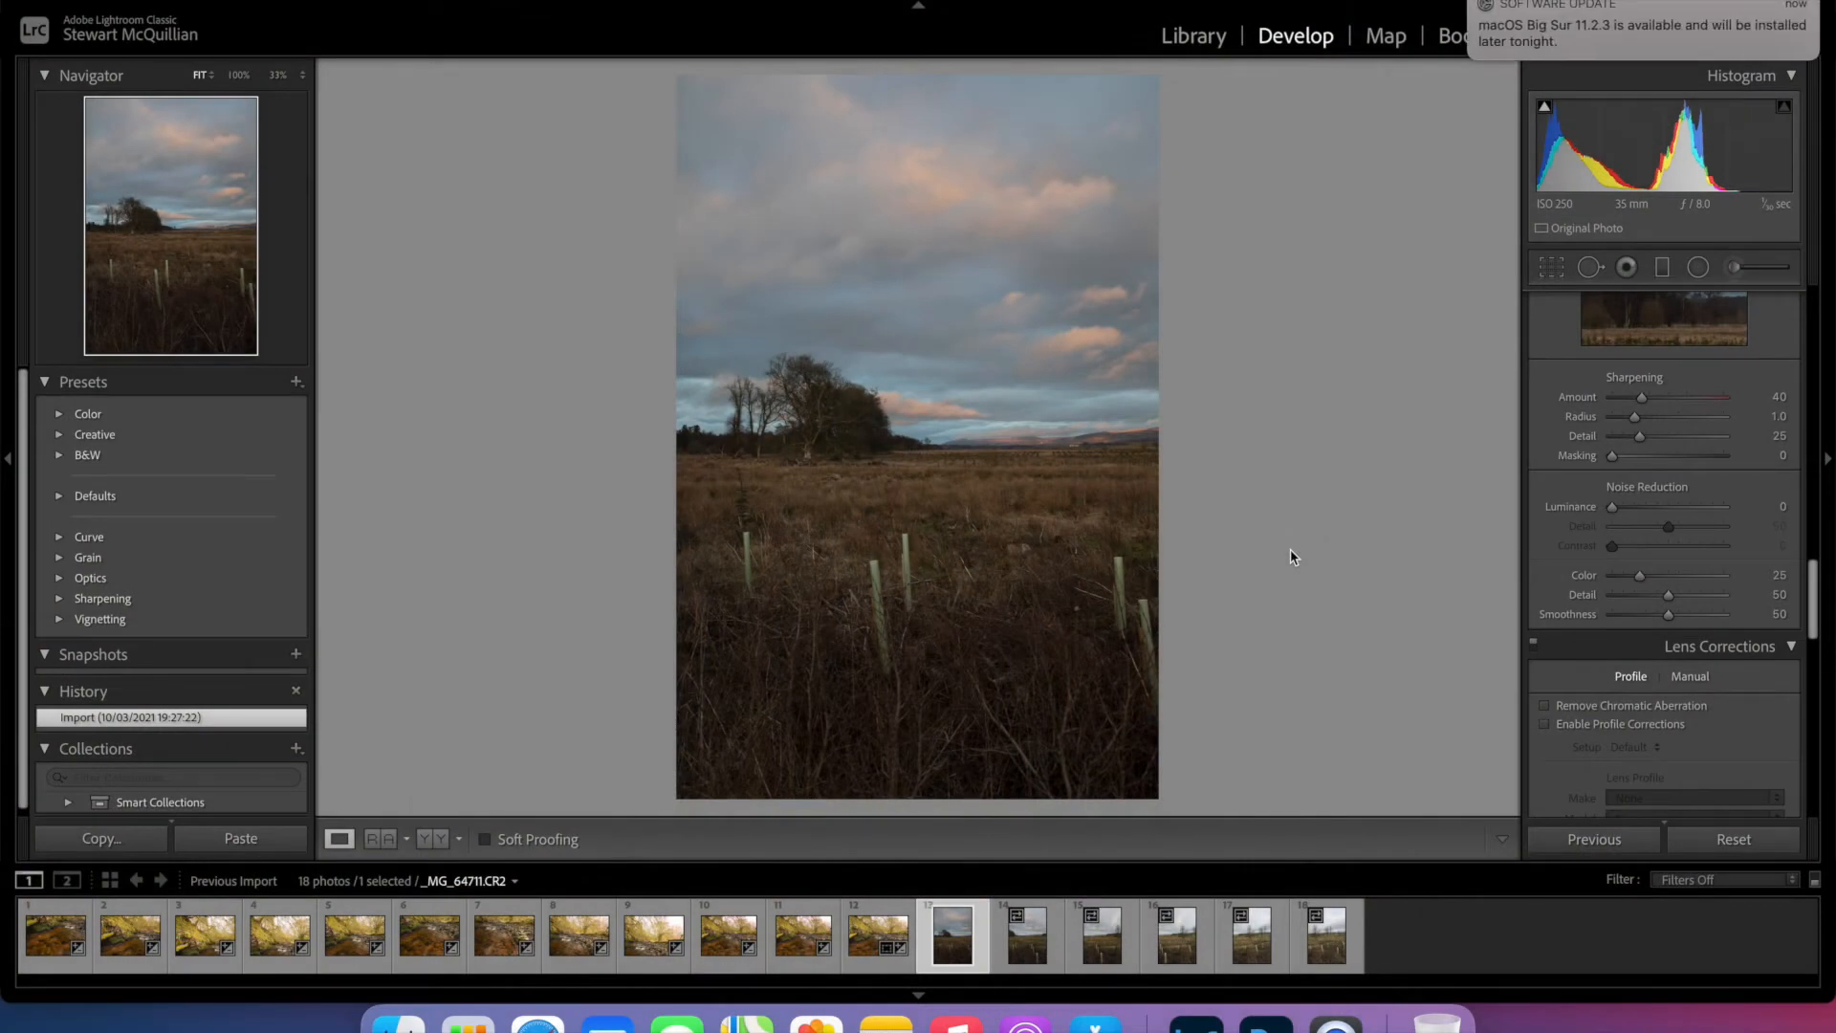
- Dismiss the system update notification and set the first moorland photo's Highlights to -49 and Shadows to +33
{"action": "left_click", "coordinate": [1474, 4]}
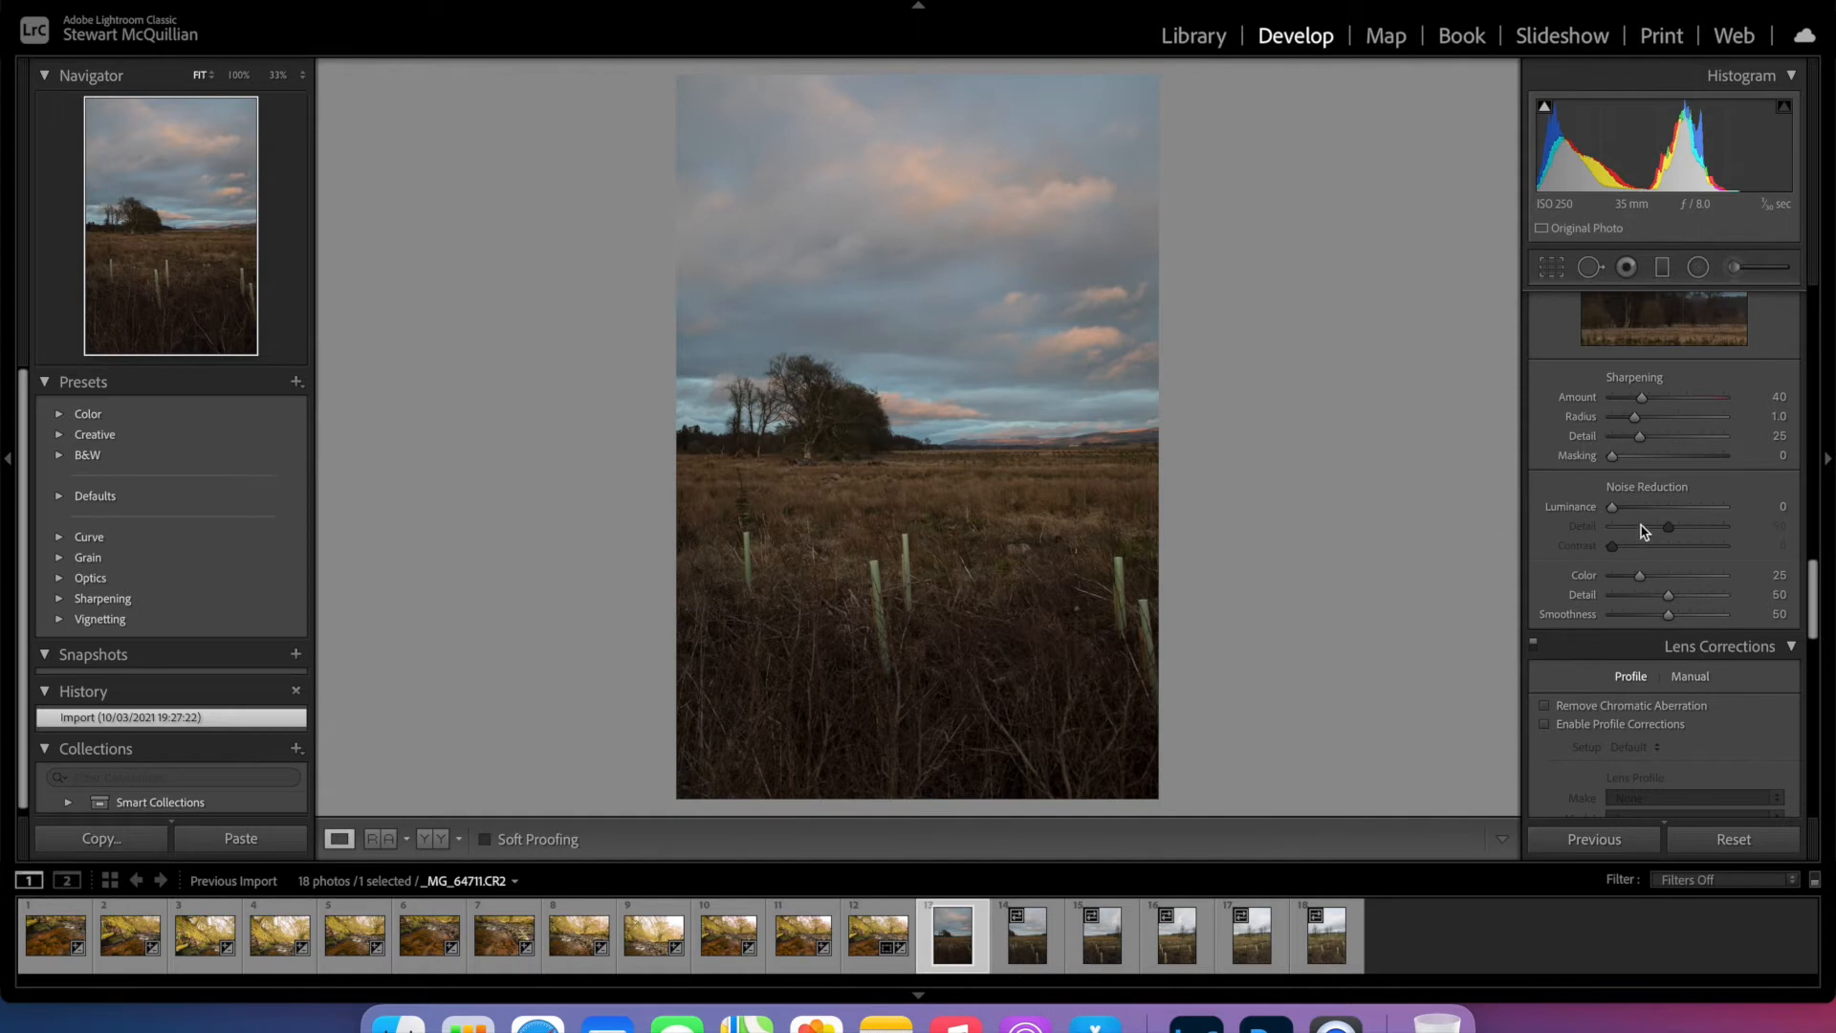
{"action": "scroll", "coordinate": [1641, 531], "scroll_direction": "up", "scroll_amount": 10}
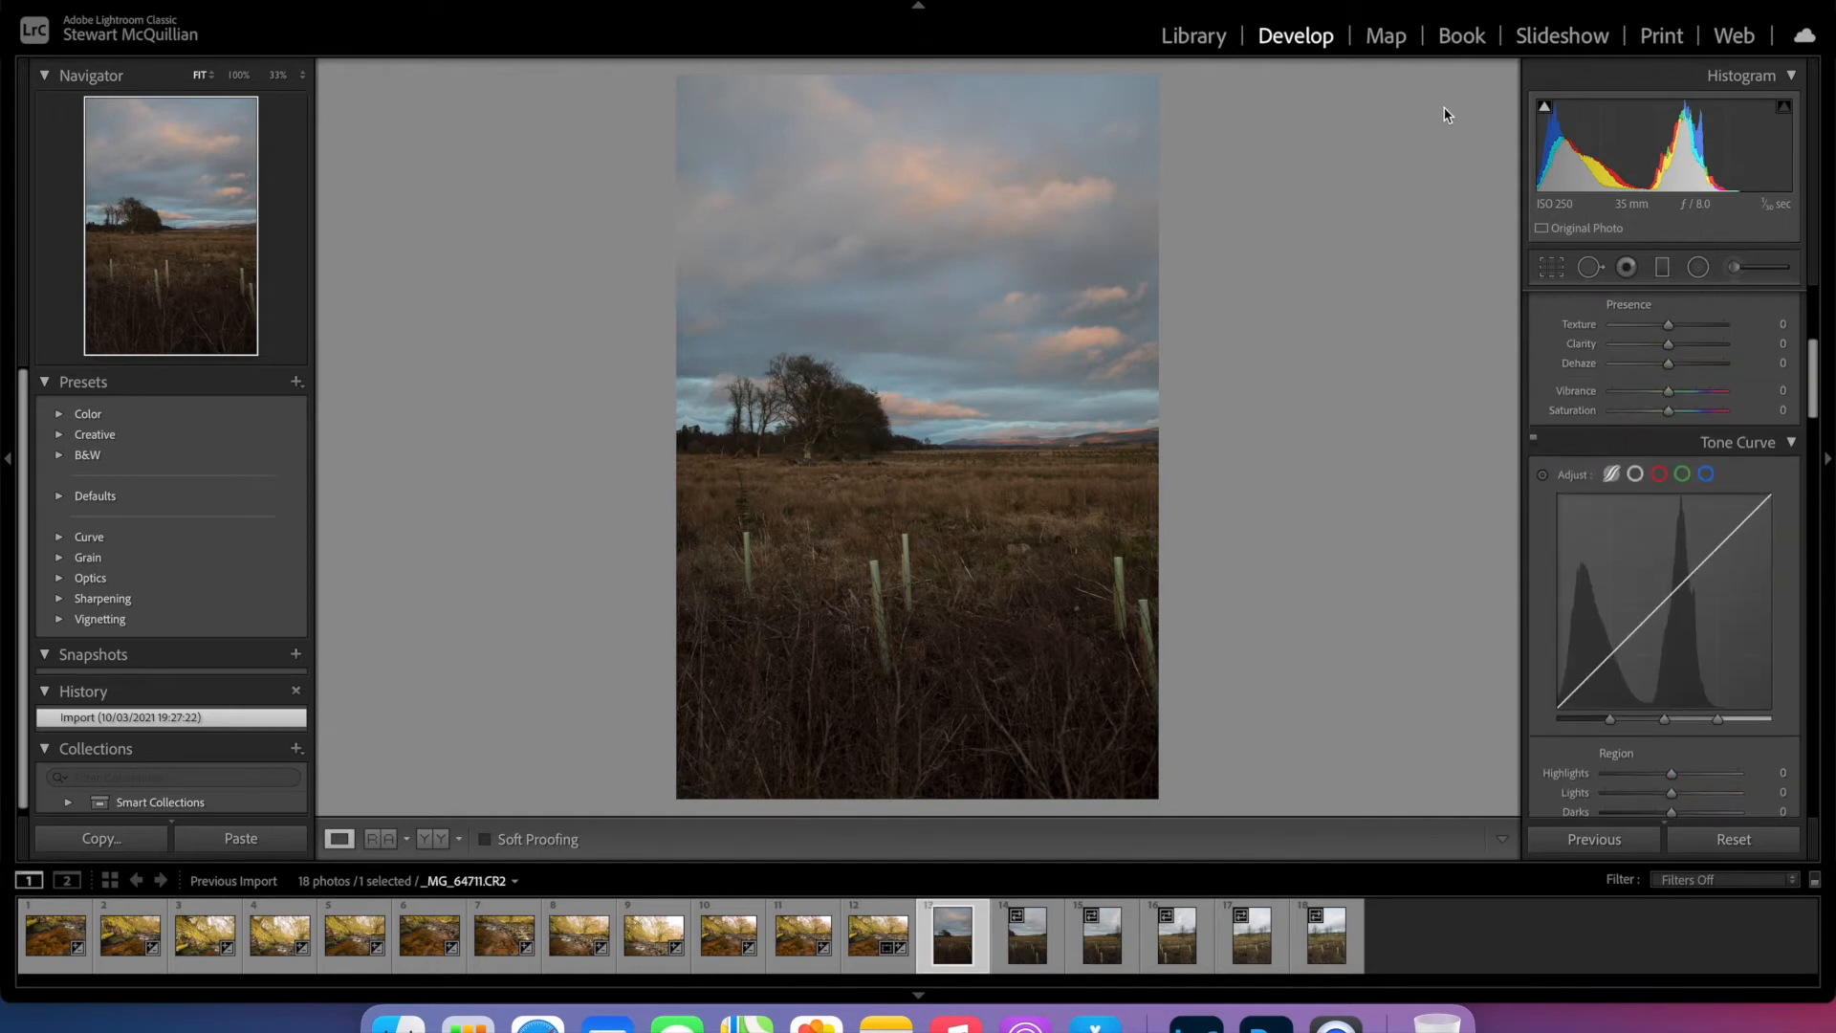
{"action": "scroll", "coordinate": [1621, 361], "scroll_direction": "up", "scroll_amount": 5}
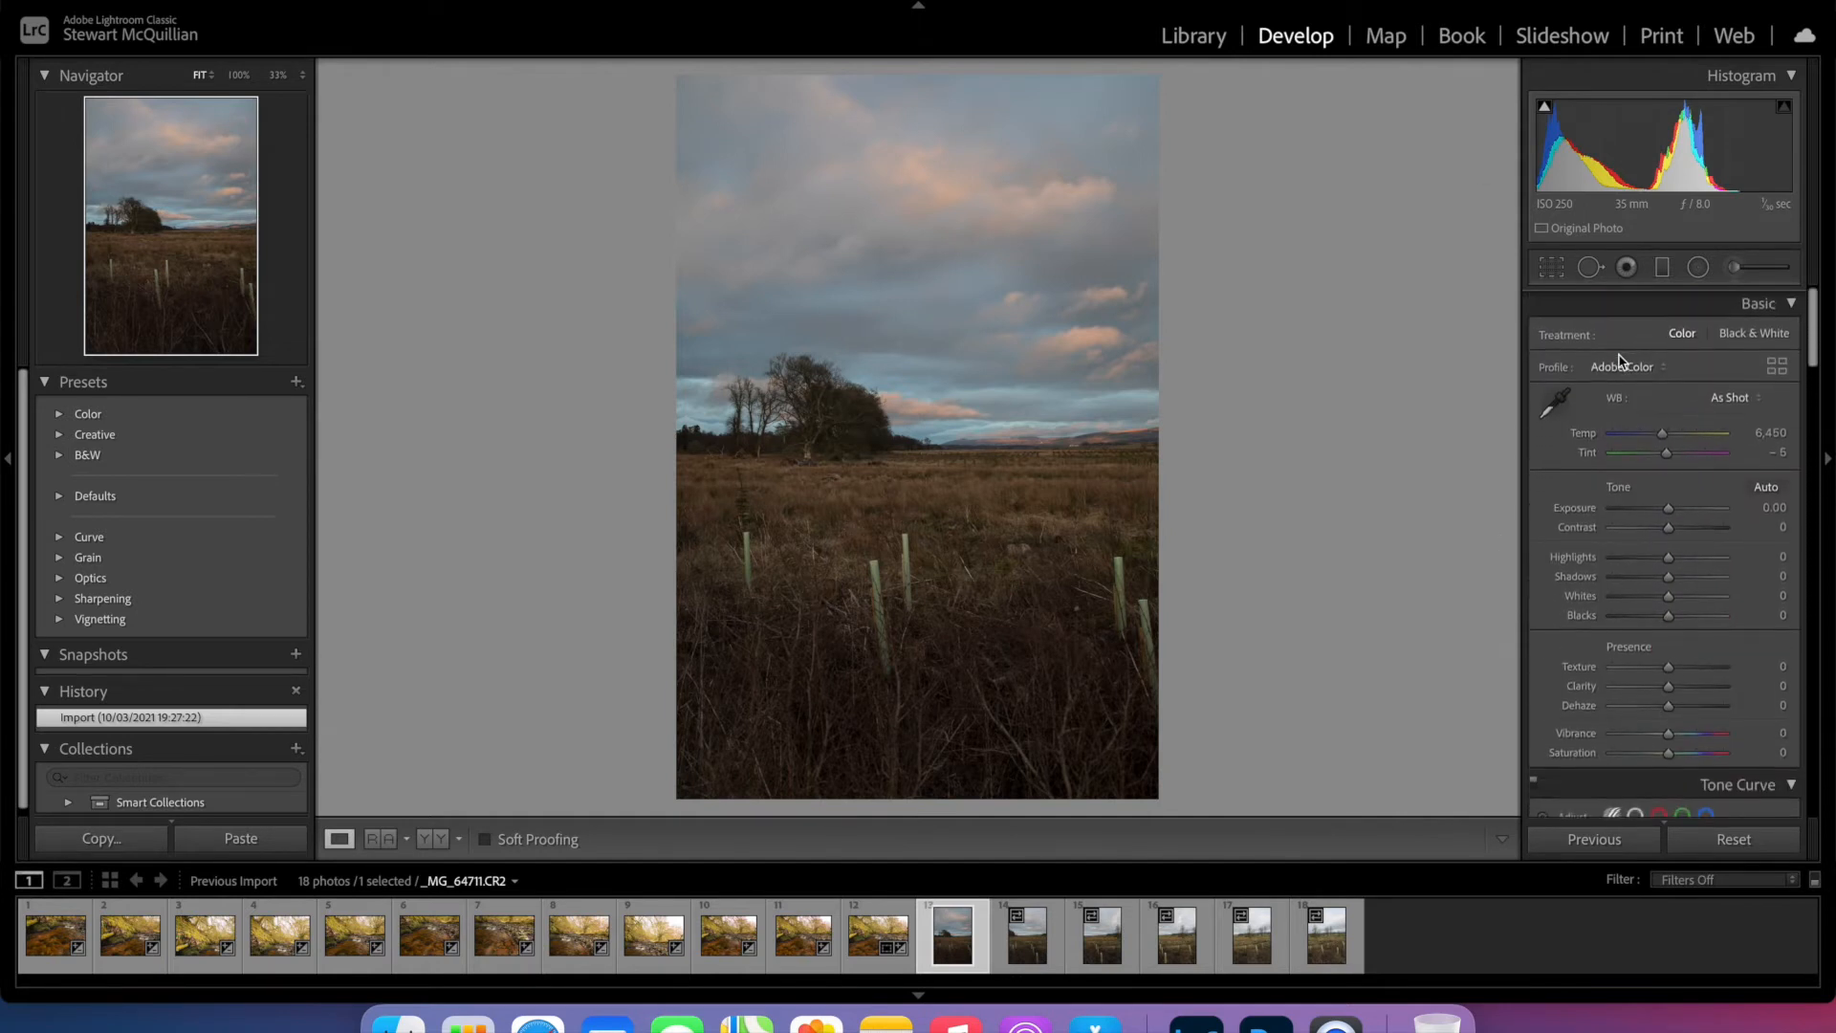
{"action": "left_click", "coordinate": [1670, 509]}
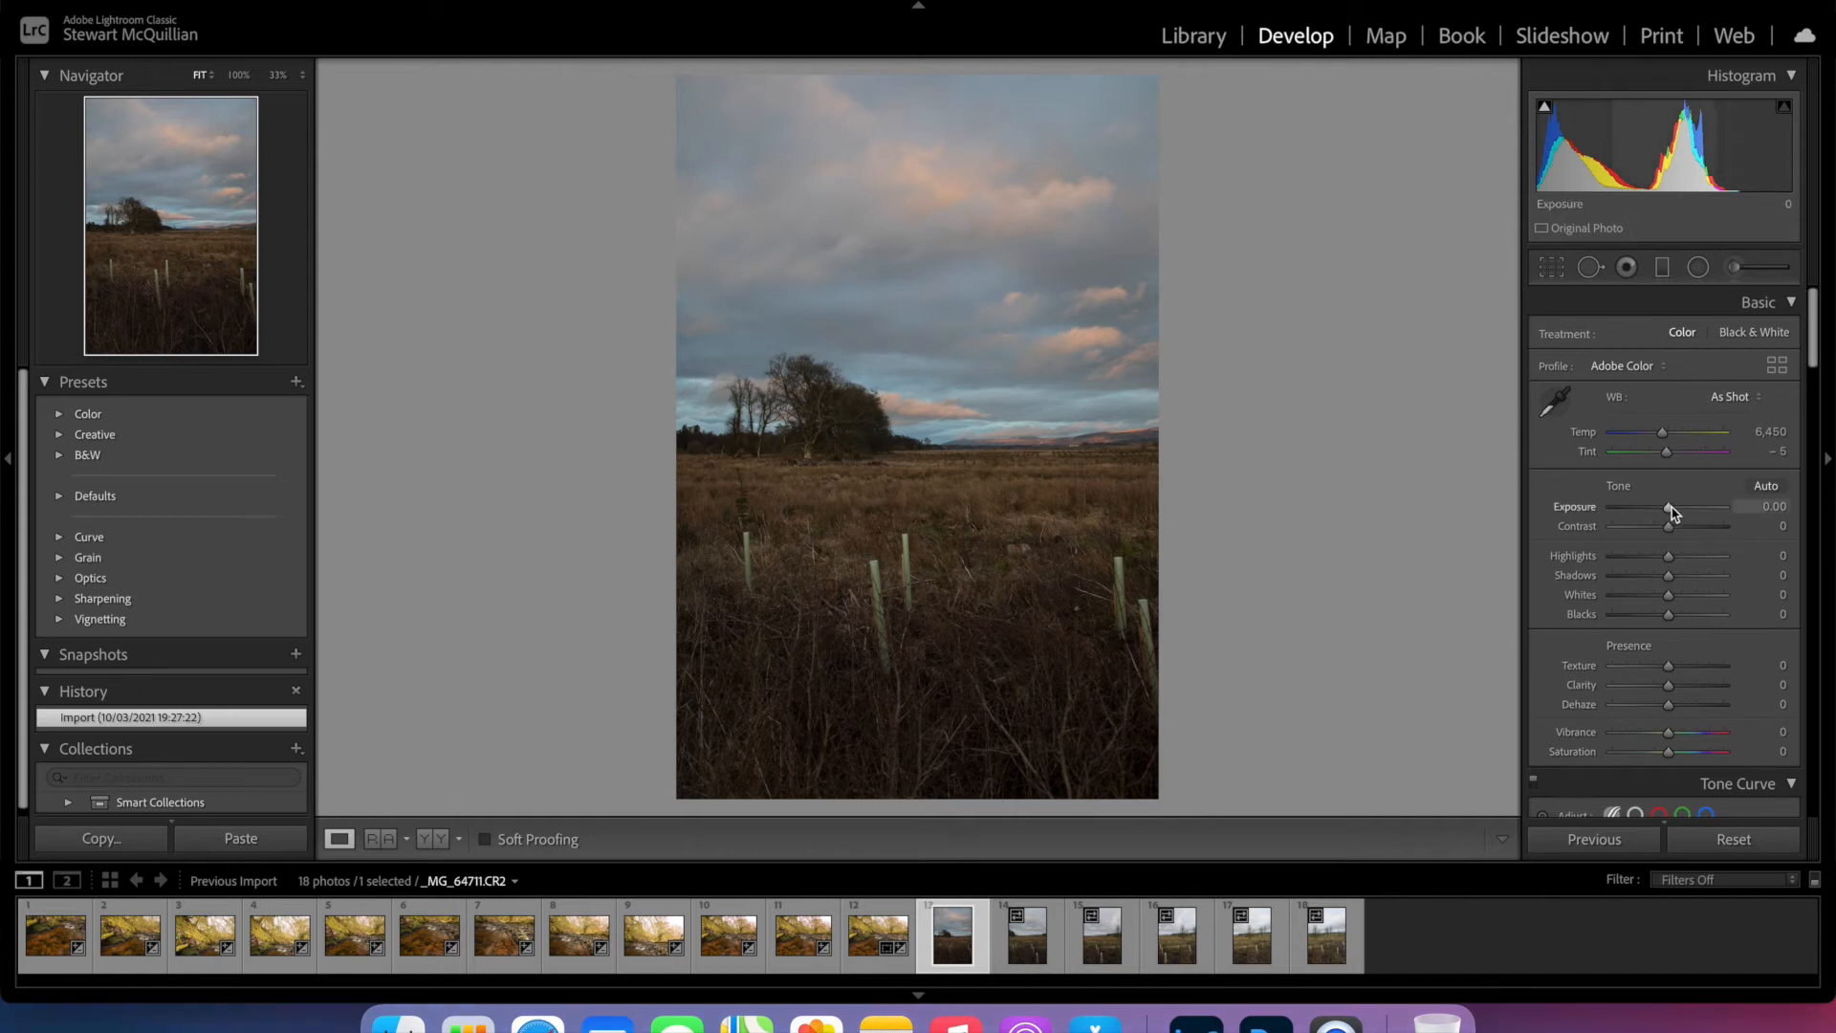
{"action": "left_click", "coordinate": [1667, 556]}
{"action": "mouse_move", "coordinate": [1669, 559]}
{"action": "left_mouse_down"}
{"action": "mouse_move", "coordinate": [1633, 560]}
{"action": "mouse_move", "coordinate": [1688, 582]}
{"action": "left_mouse_up"}
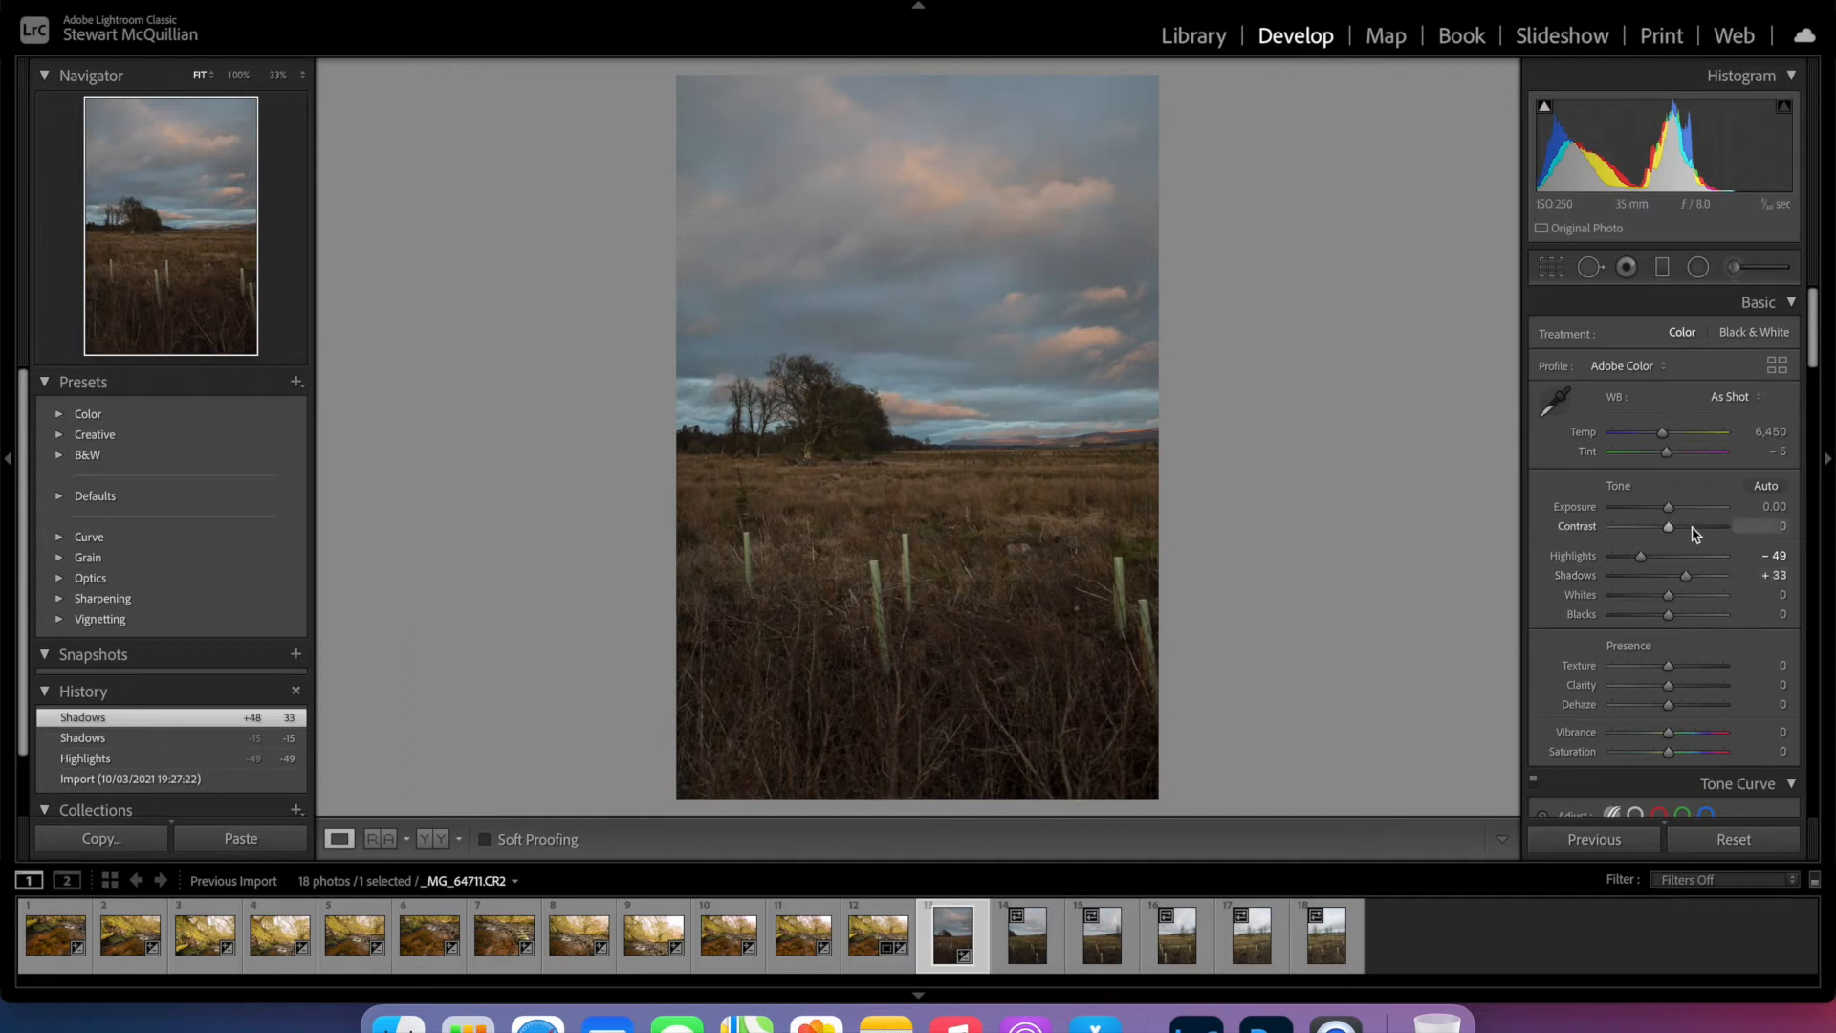
- Raise the first moorland photo's Exposure and Texture slightly, set Clarity to +5 and Vibrance to +17, and enable Remove Chromatic Aberration
{"action": "left_click_drag", "start_coordinate": [1671, 509], "coordinate": [1674, 511]}
{"action": "left_click_drag", "start_coordinate": [1671, 668], "coordinate": [1678, 736]}
{"action": "scroll", "coordinate": [1630, 658], "scroll_direction": "down", "scroll_amount": 10}
{"action": "scroll", "coordinate": [1629, 660], "scroll_direction": "down", "scroll_amount": 10}
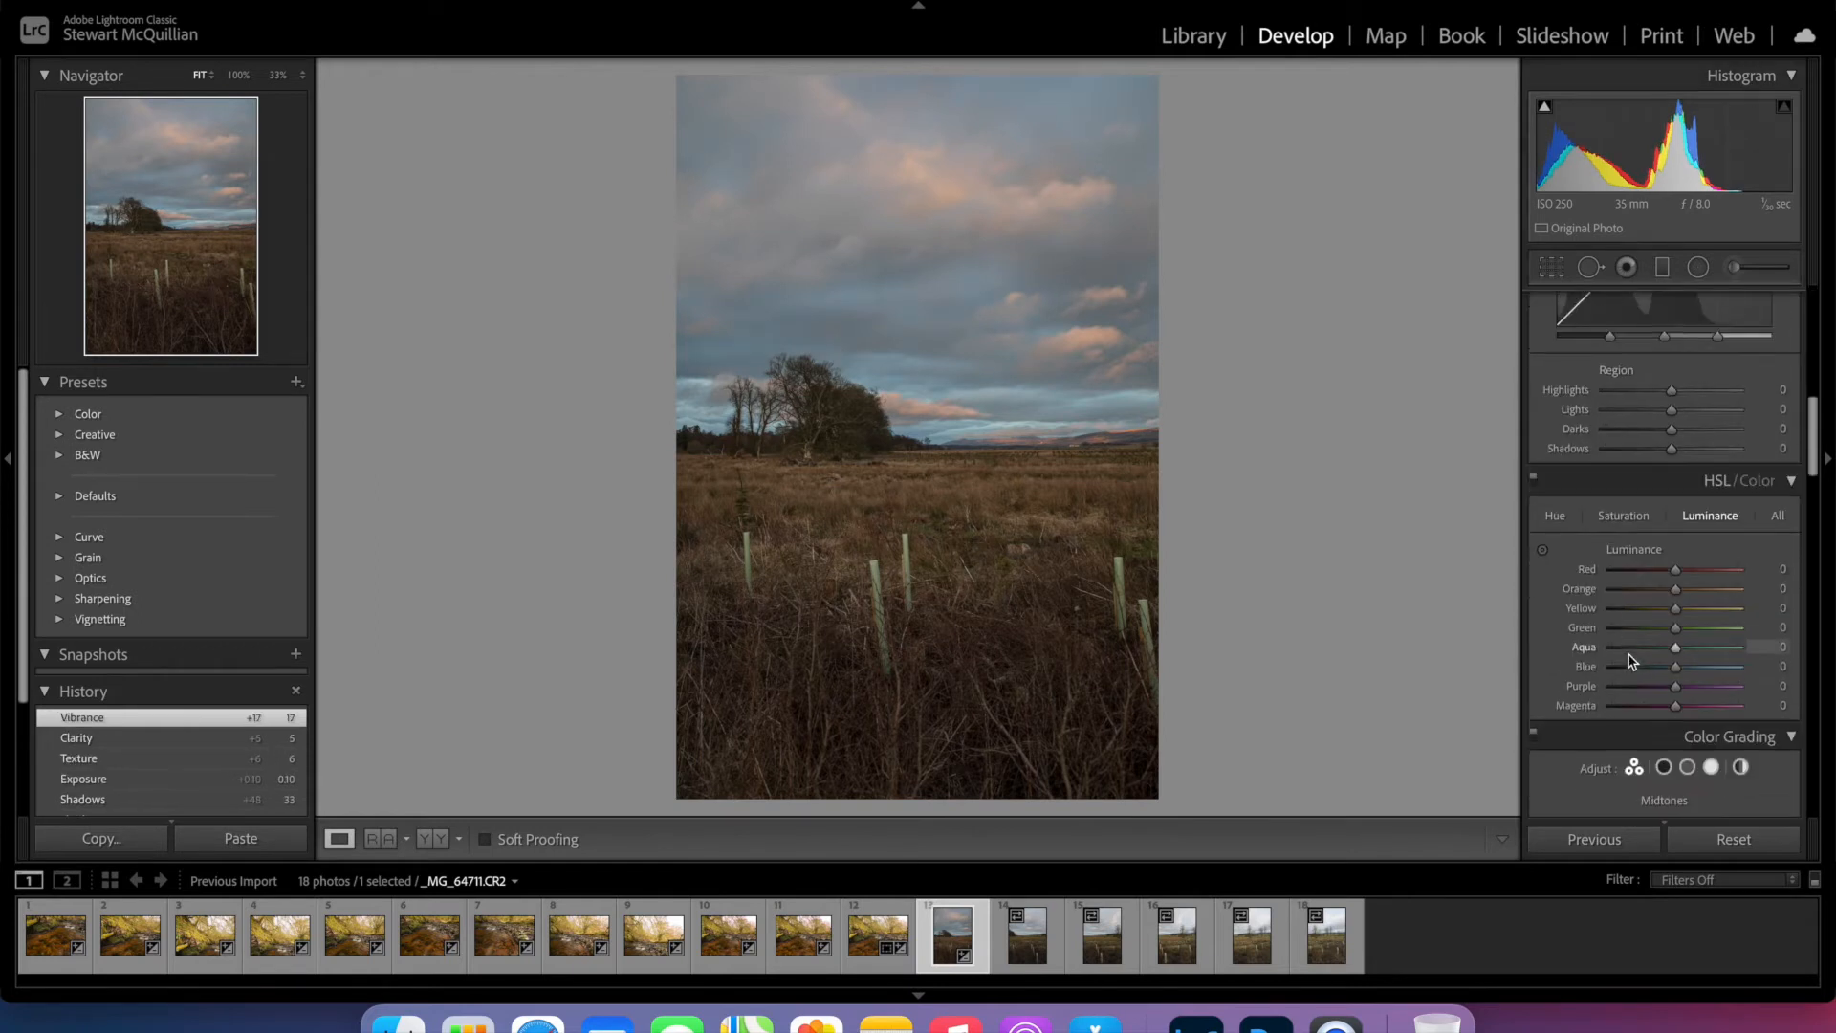
{"action": "scroll", "coordinate": [1631, 660], "scroll_direction": "down", "scroll_amount": 10}
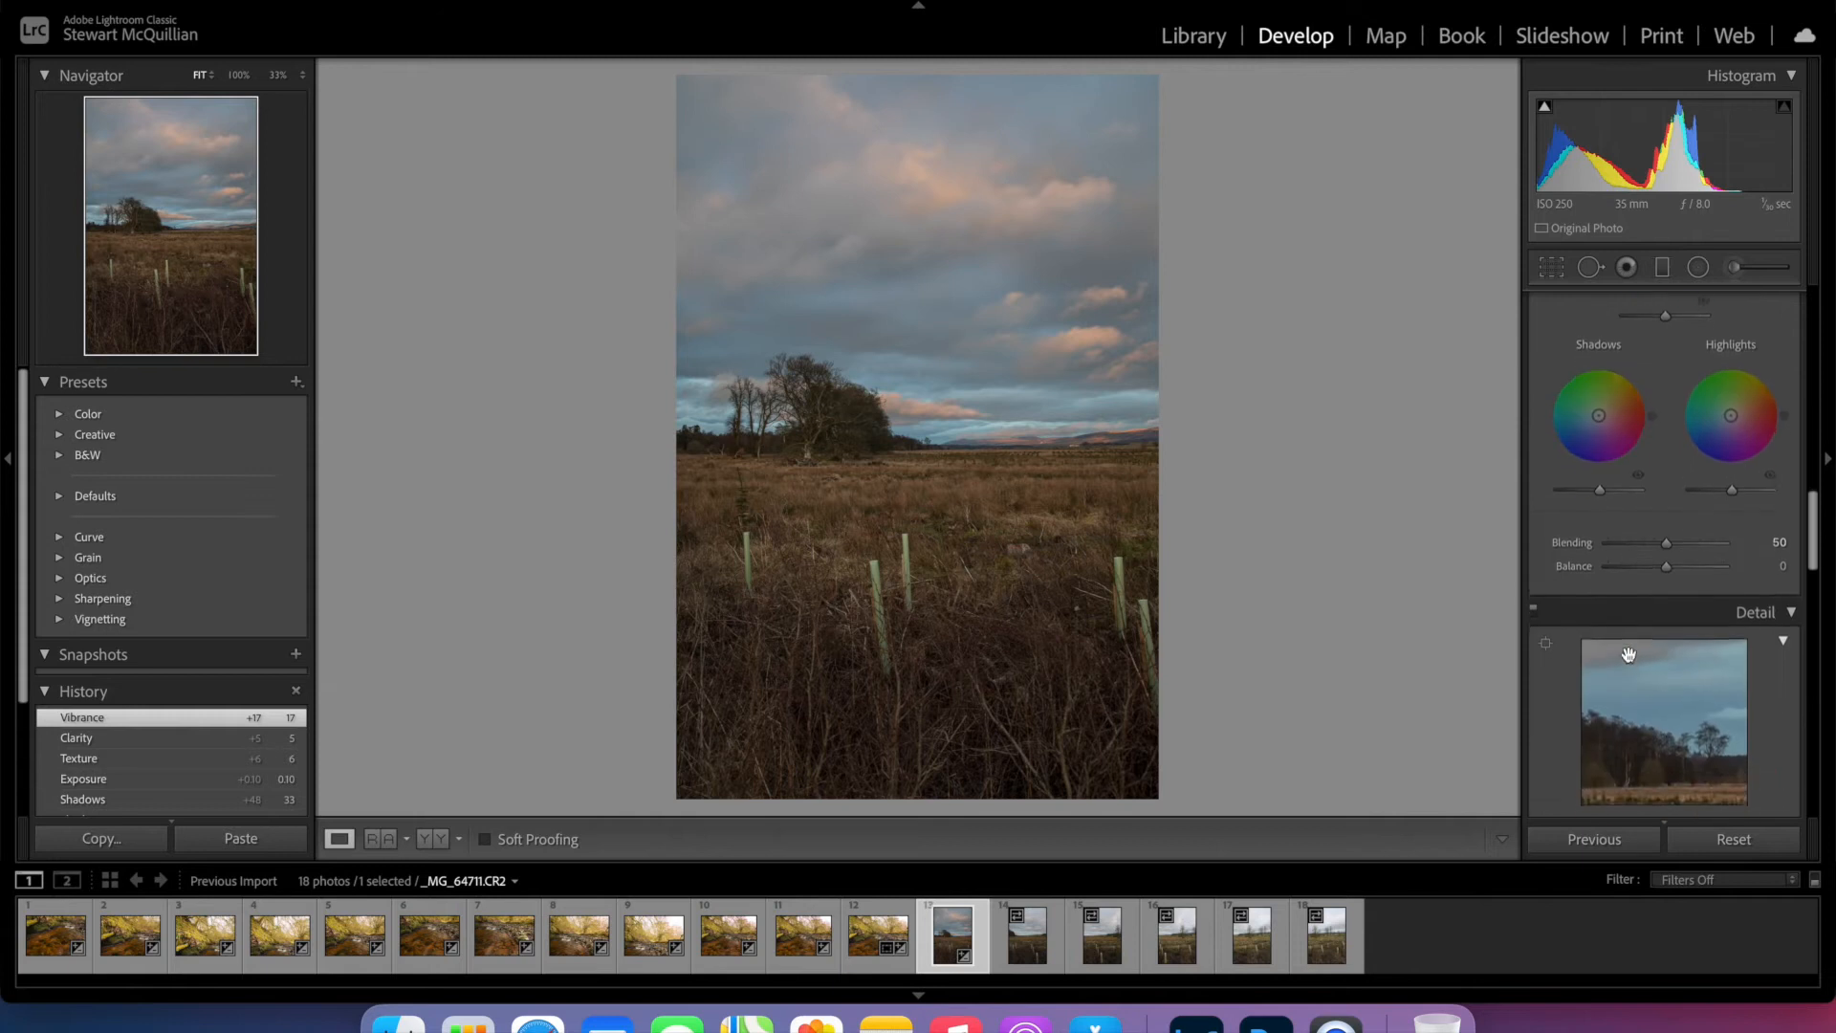
{"action": "scroll", "coordinate": [1631, 660], "scroll_direction": "down", "scroll_amount": 3}
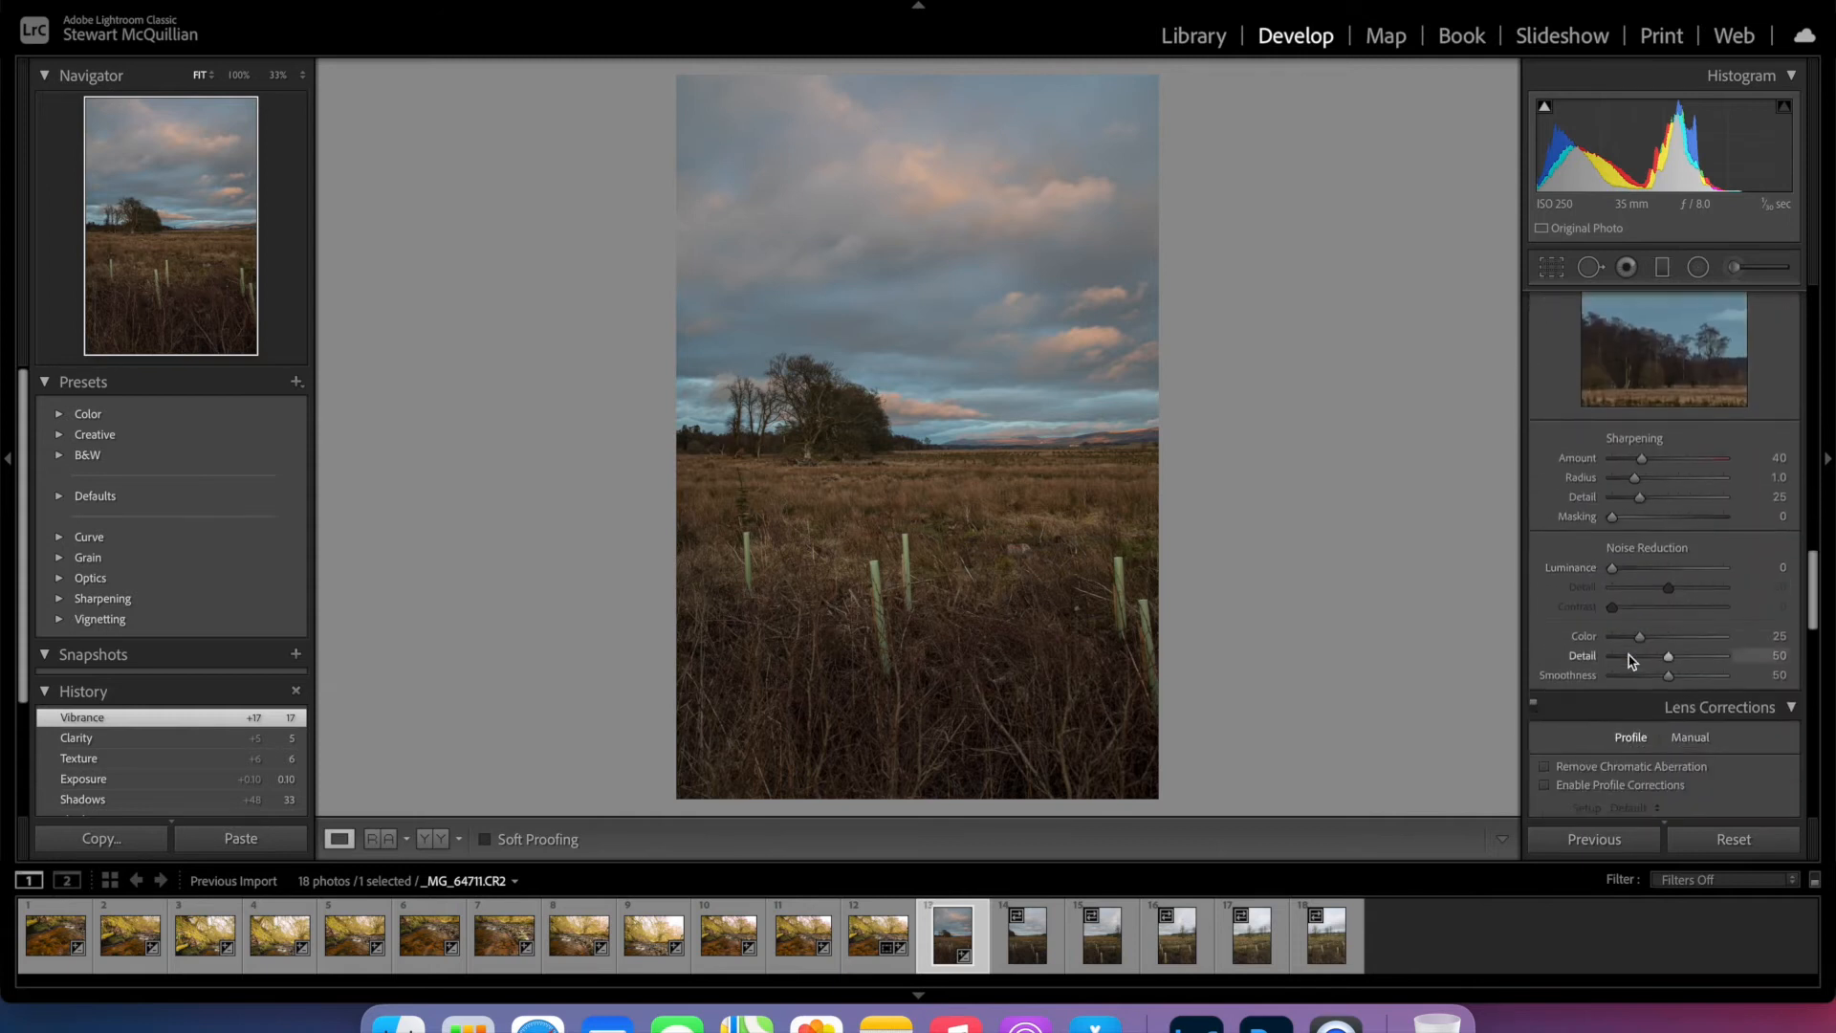
{"action": "left_click", "coordinate": [1606, 673]}
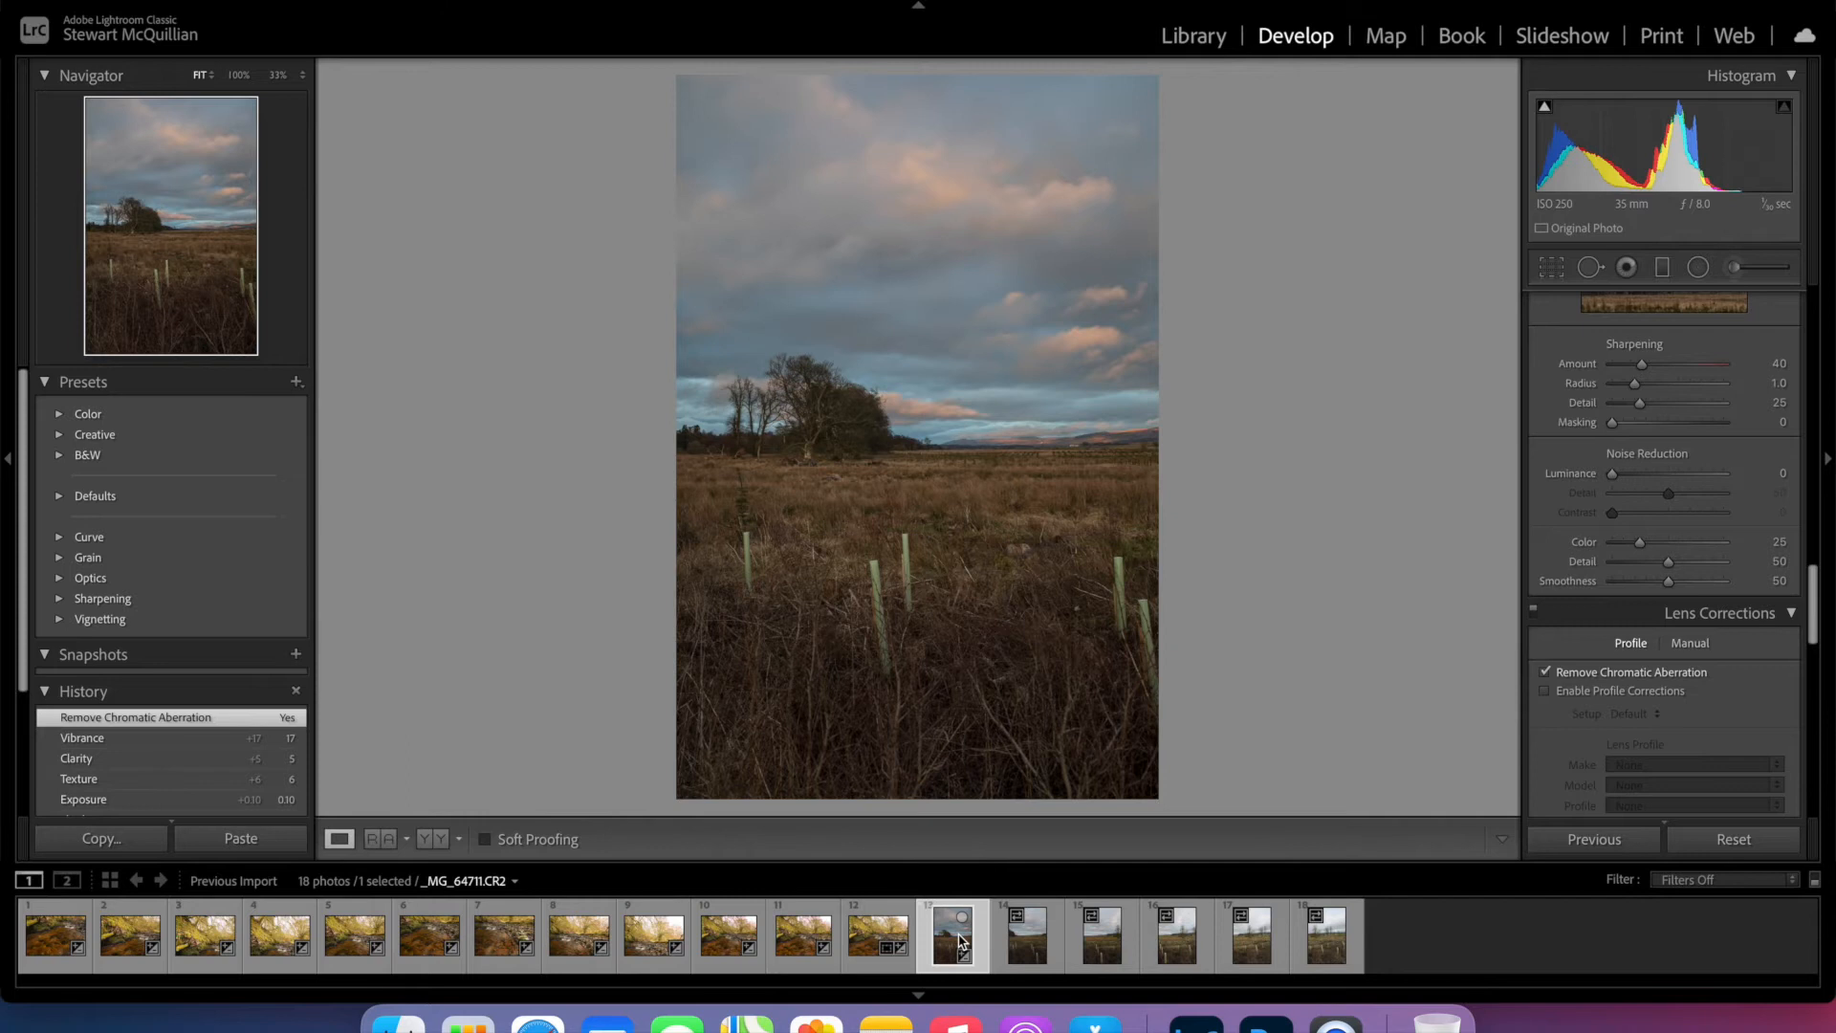
- Select all six moorland photos and synchronize every develop setting from the first one to the rest
{"action": "left_click", "coordinate": [1327, 935], "text": "shift"}
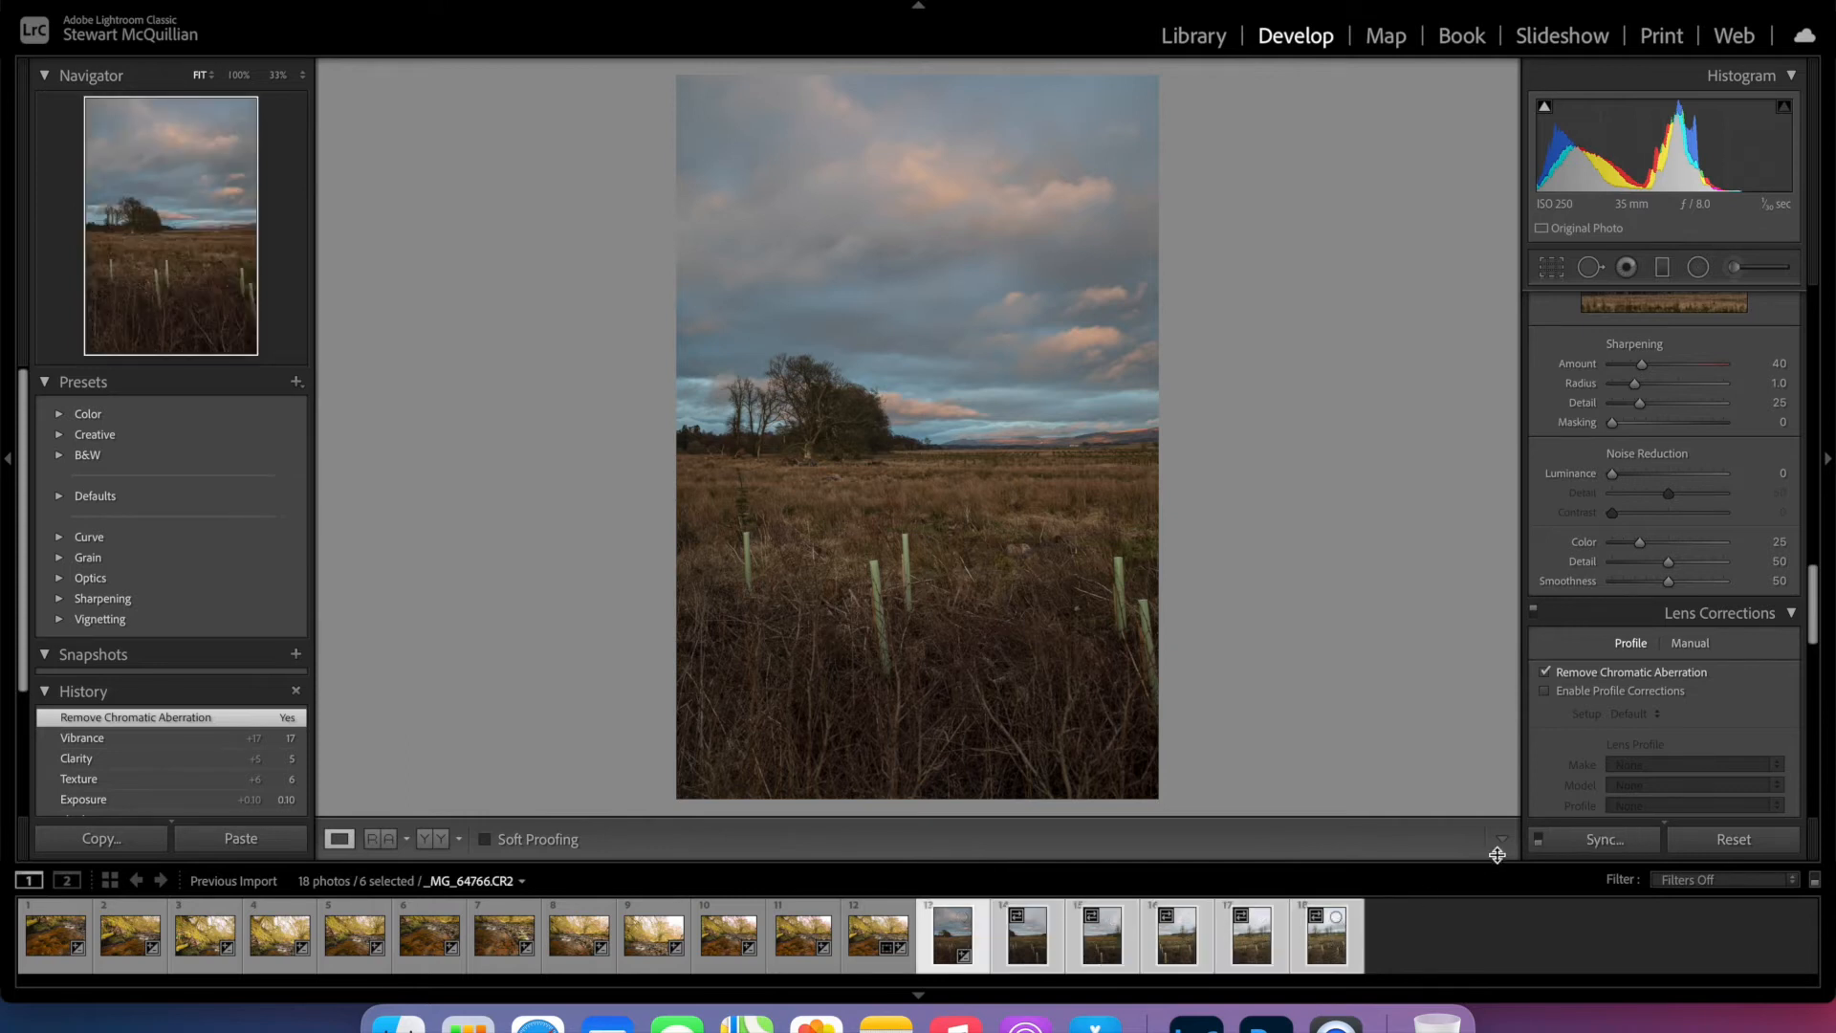
{"action": "left_click", "coordinate": [1596, 841]}
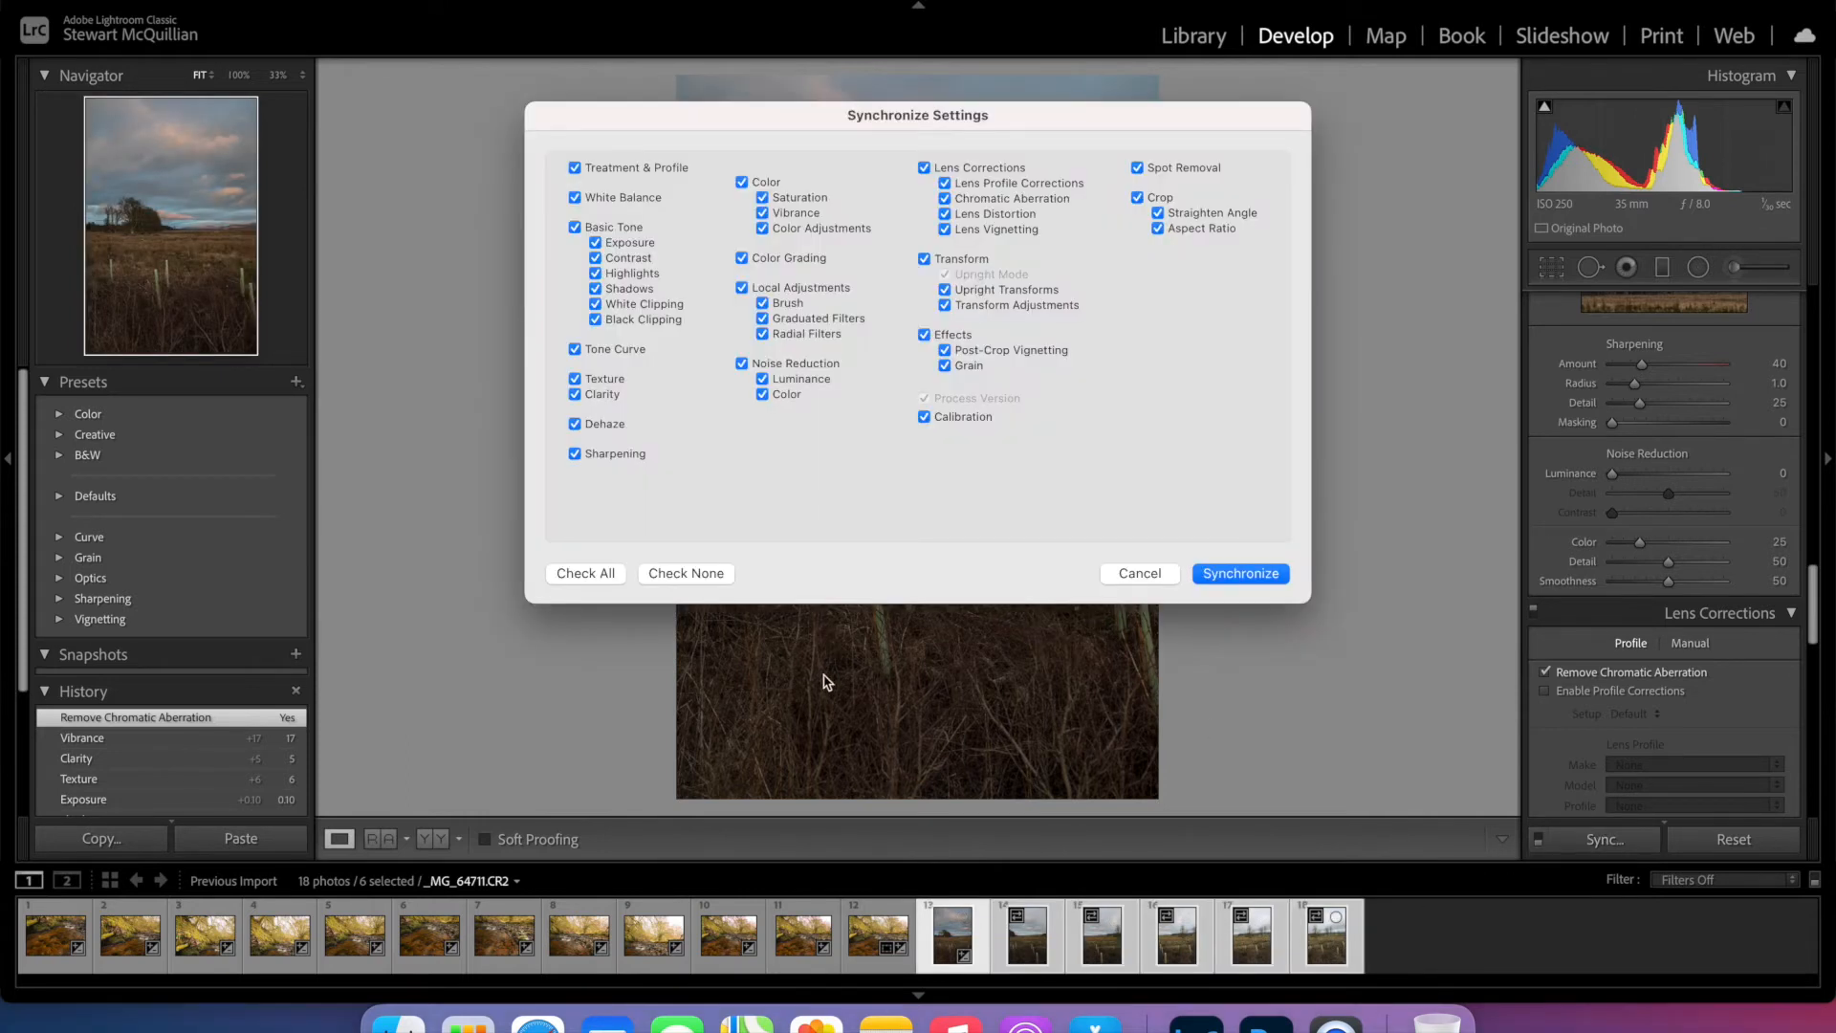
{"action": "left_click", "coordinate": [1235, 574]}
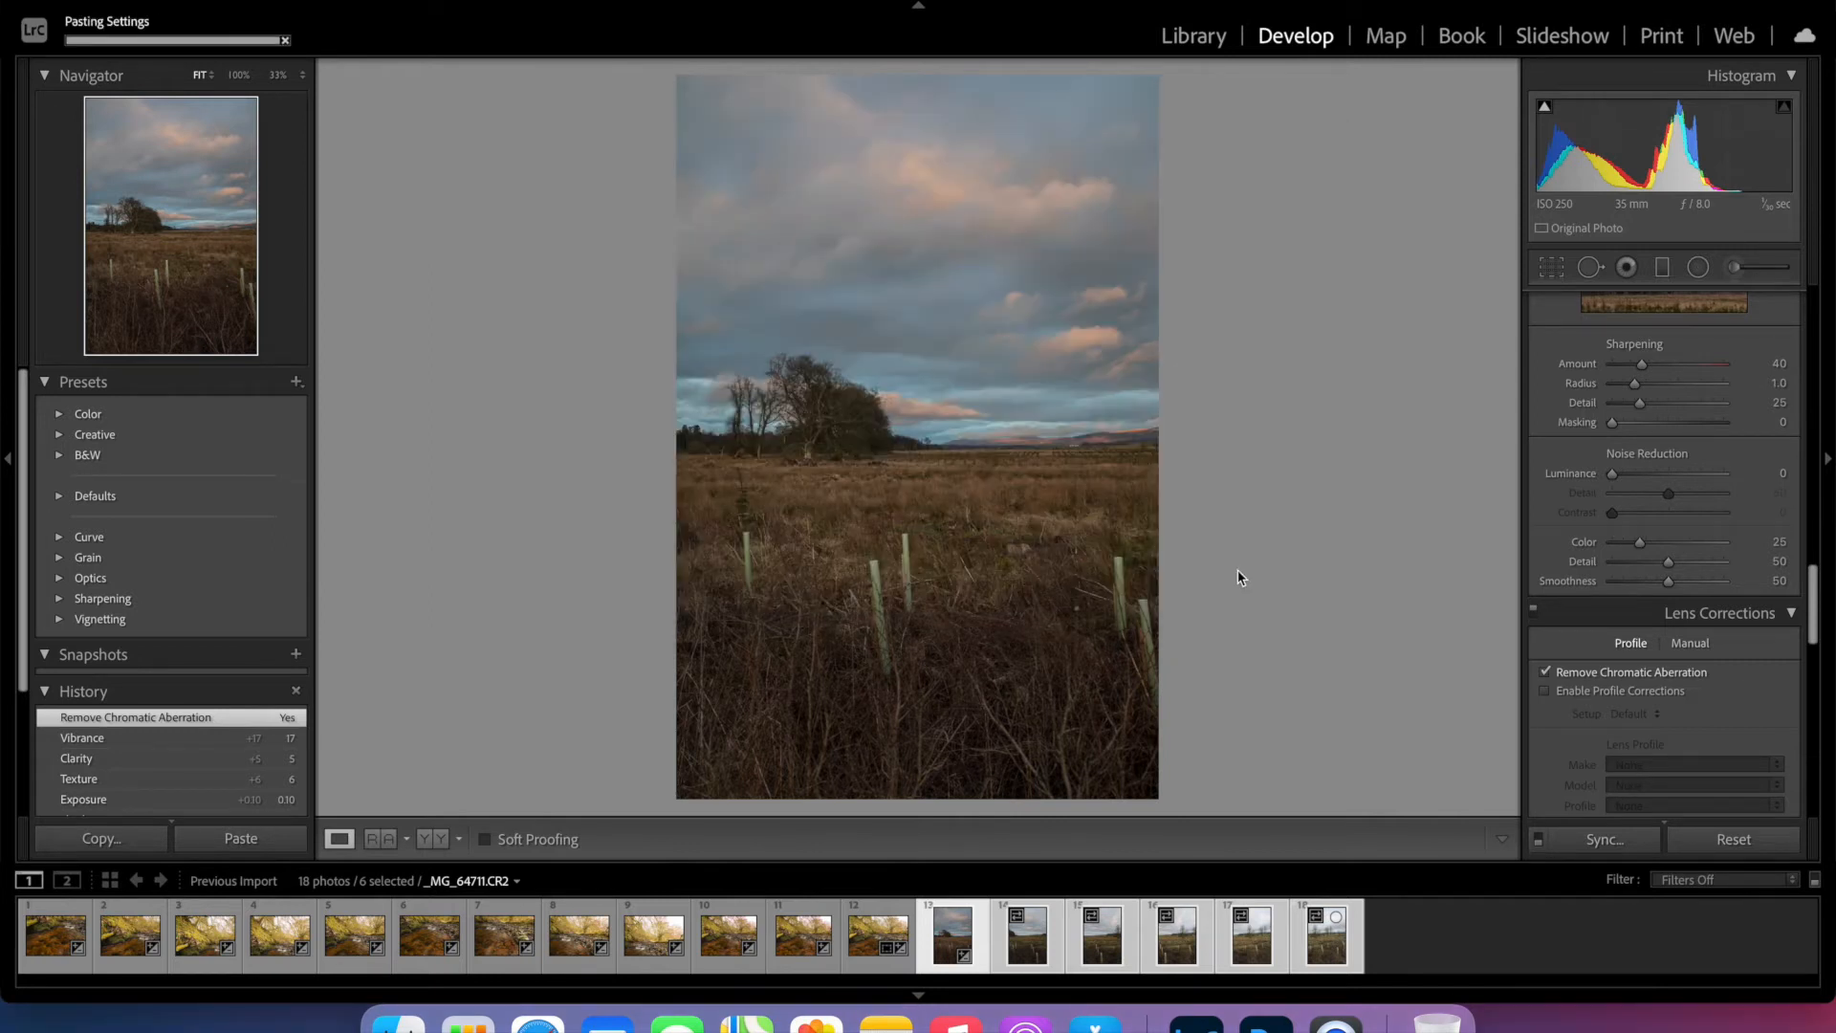
- Merge the six selected photos into a panorama with Spherical projection, Auto Settings and Boundary Warp at 100
{"action": "right_click", "coordinate": [1098, 945]}
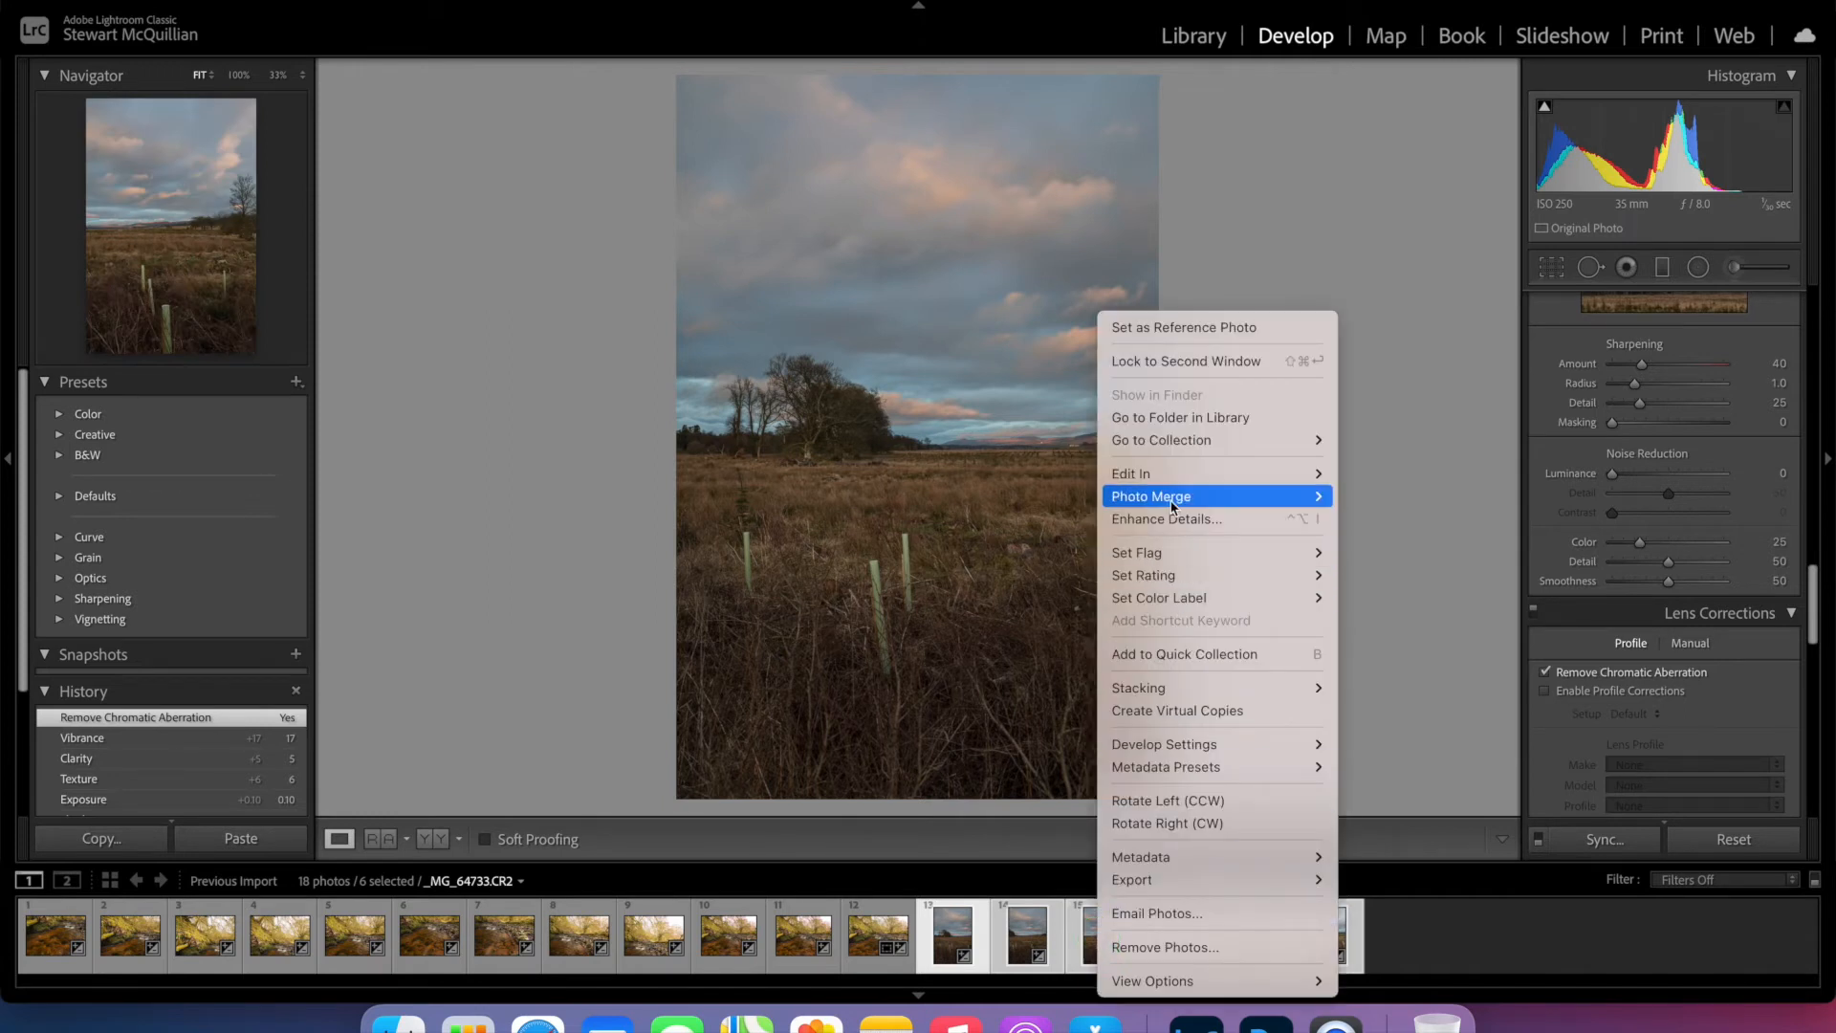
{"action": "mouse_move", "coordinate": [1287, 499]}
{"action": "left_click", "coordinate": [1358, 519]}
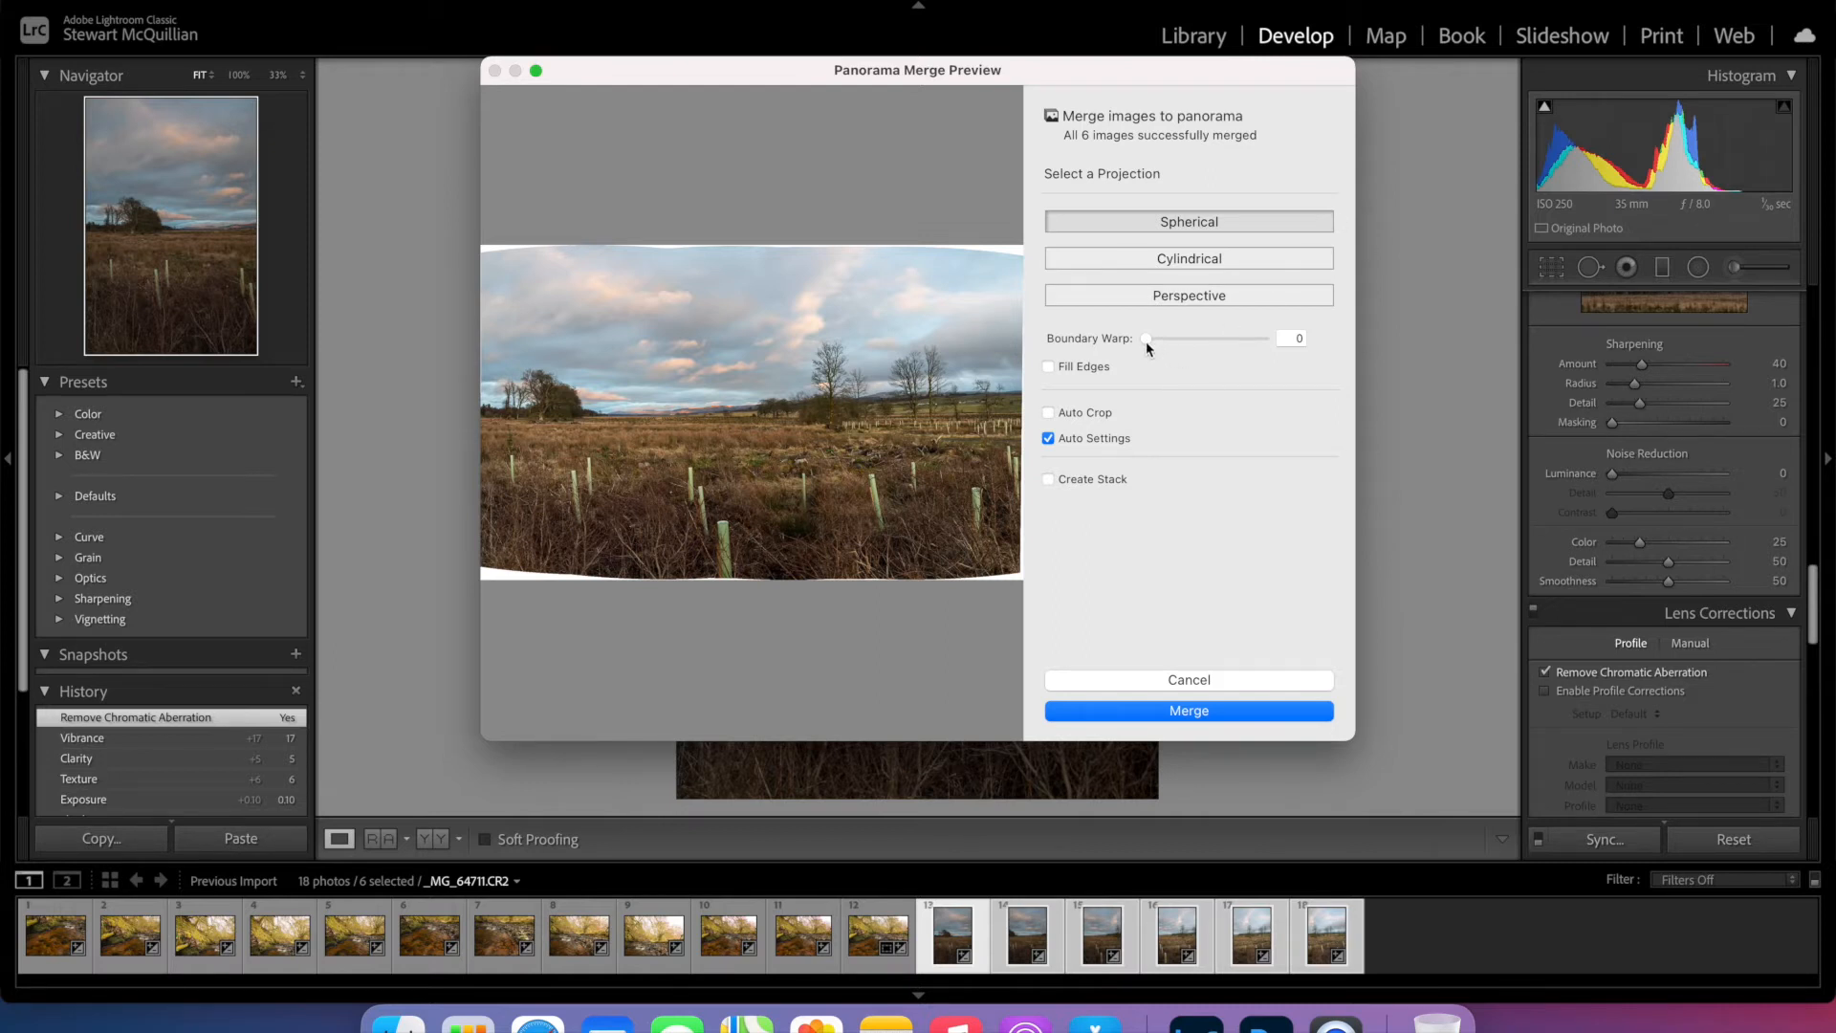
{"action": "left_click_drag", "start_coordinate": [1147, 348], "coordinate": [1200, 344]}
{"action": "left_click_drag", "start_coordinate": [1222, 341], "coordinate": [1268, 345]}
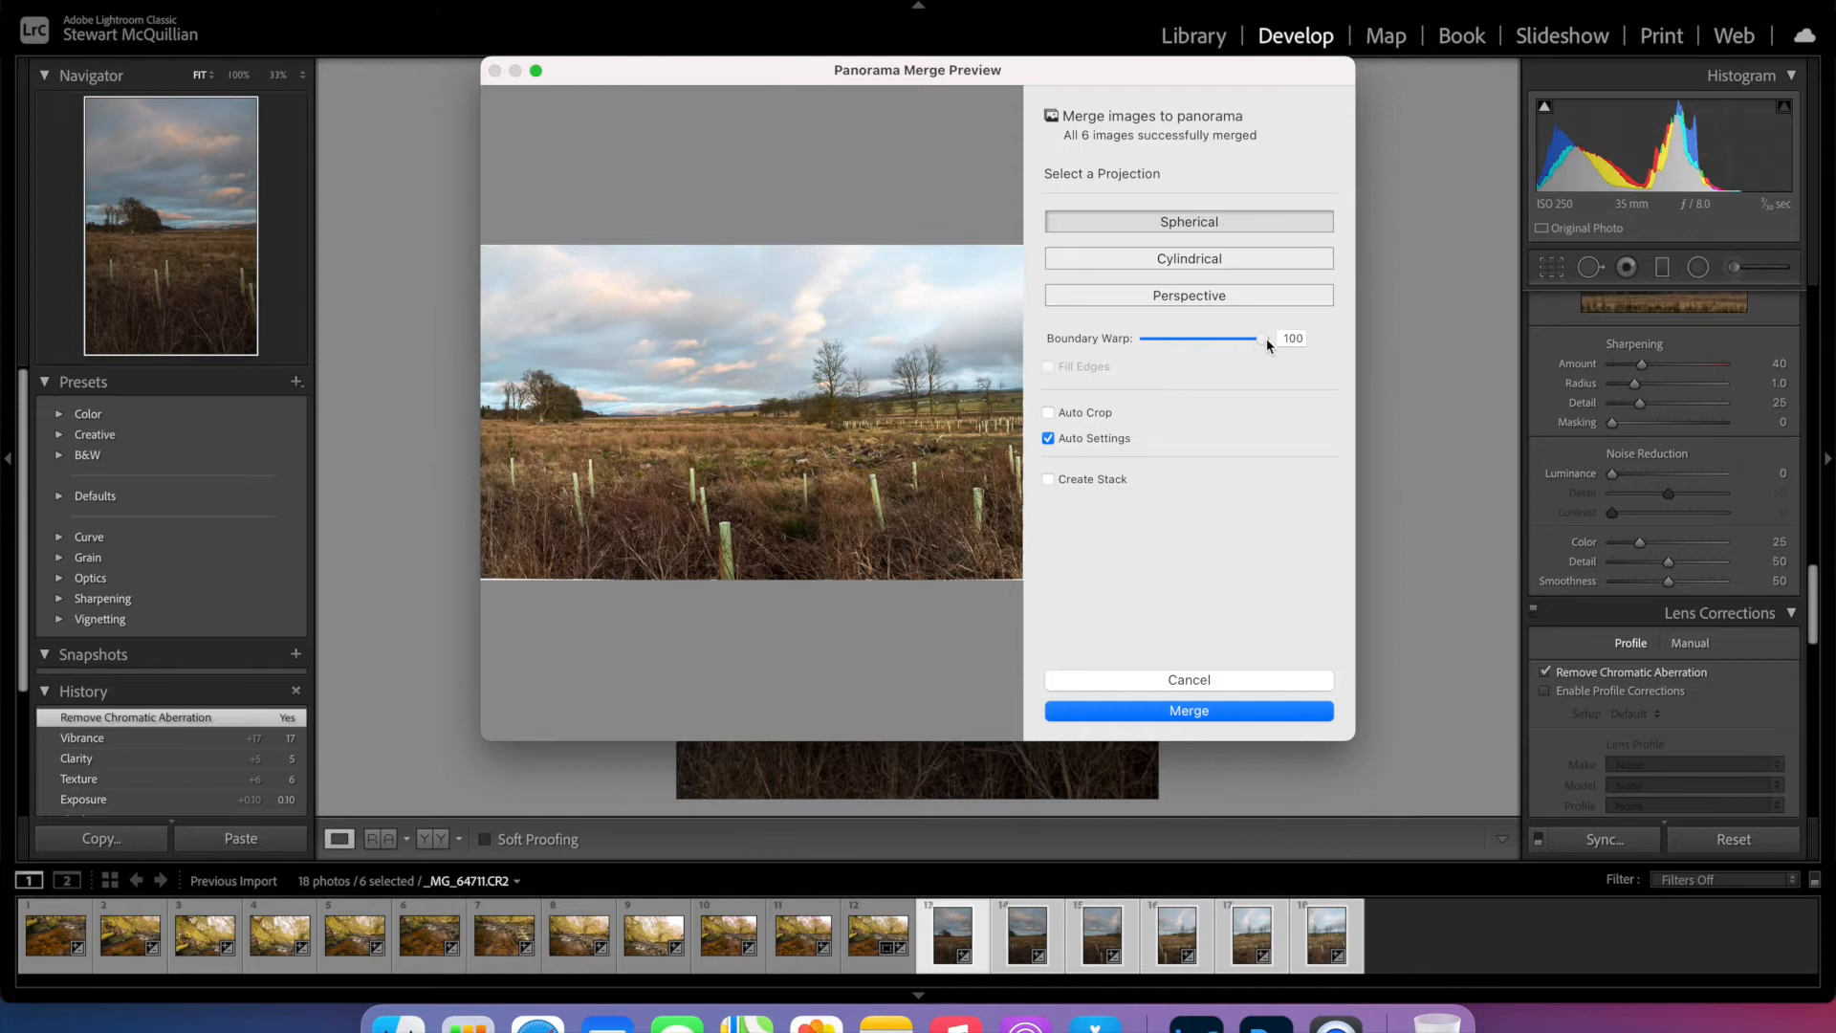
{"action": "left_click", "coordinate": [1232, 712]}
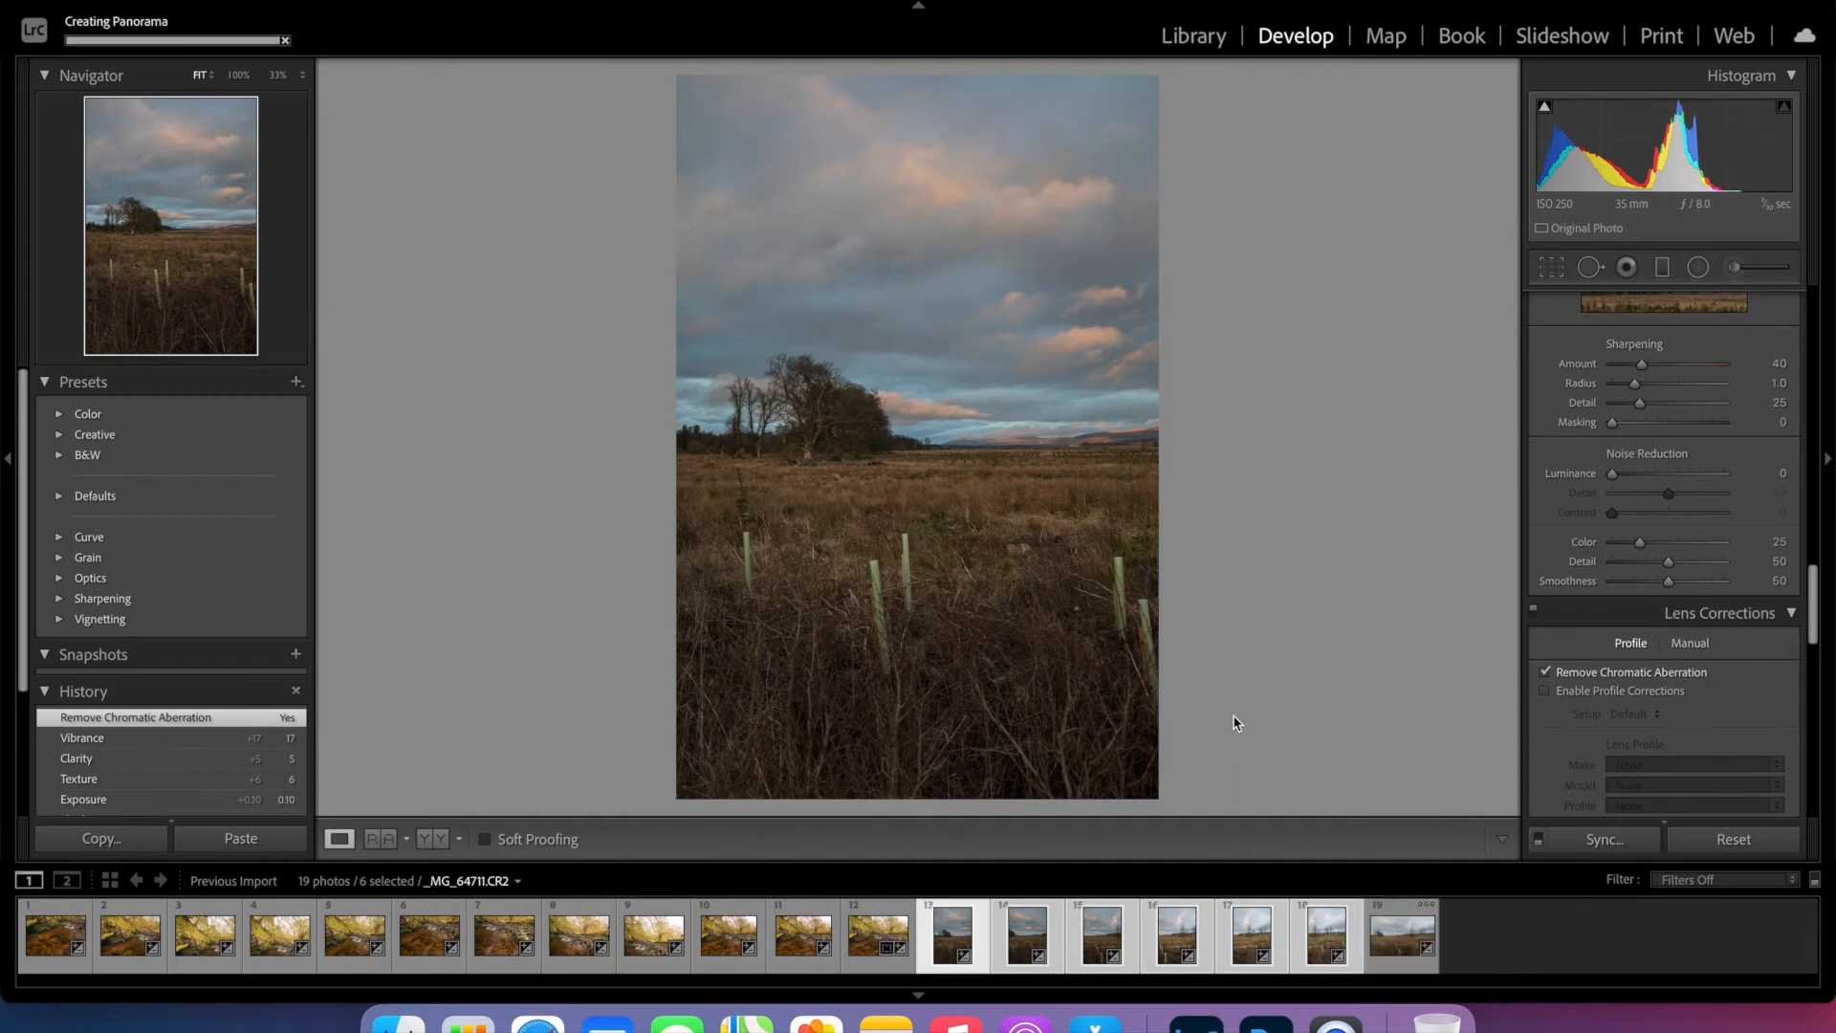
- Open the merged panorama _MG_64711-Pano.dng for editing in Adobe Photoshop 2021
{"action": "right_click", "coordinate": [1406, 940]}
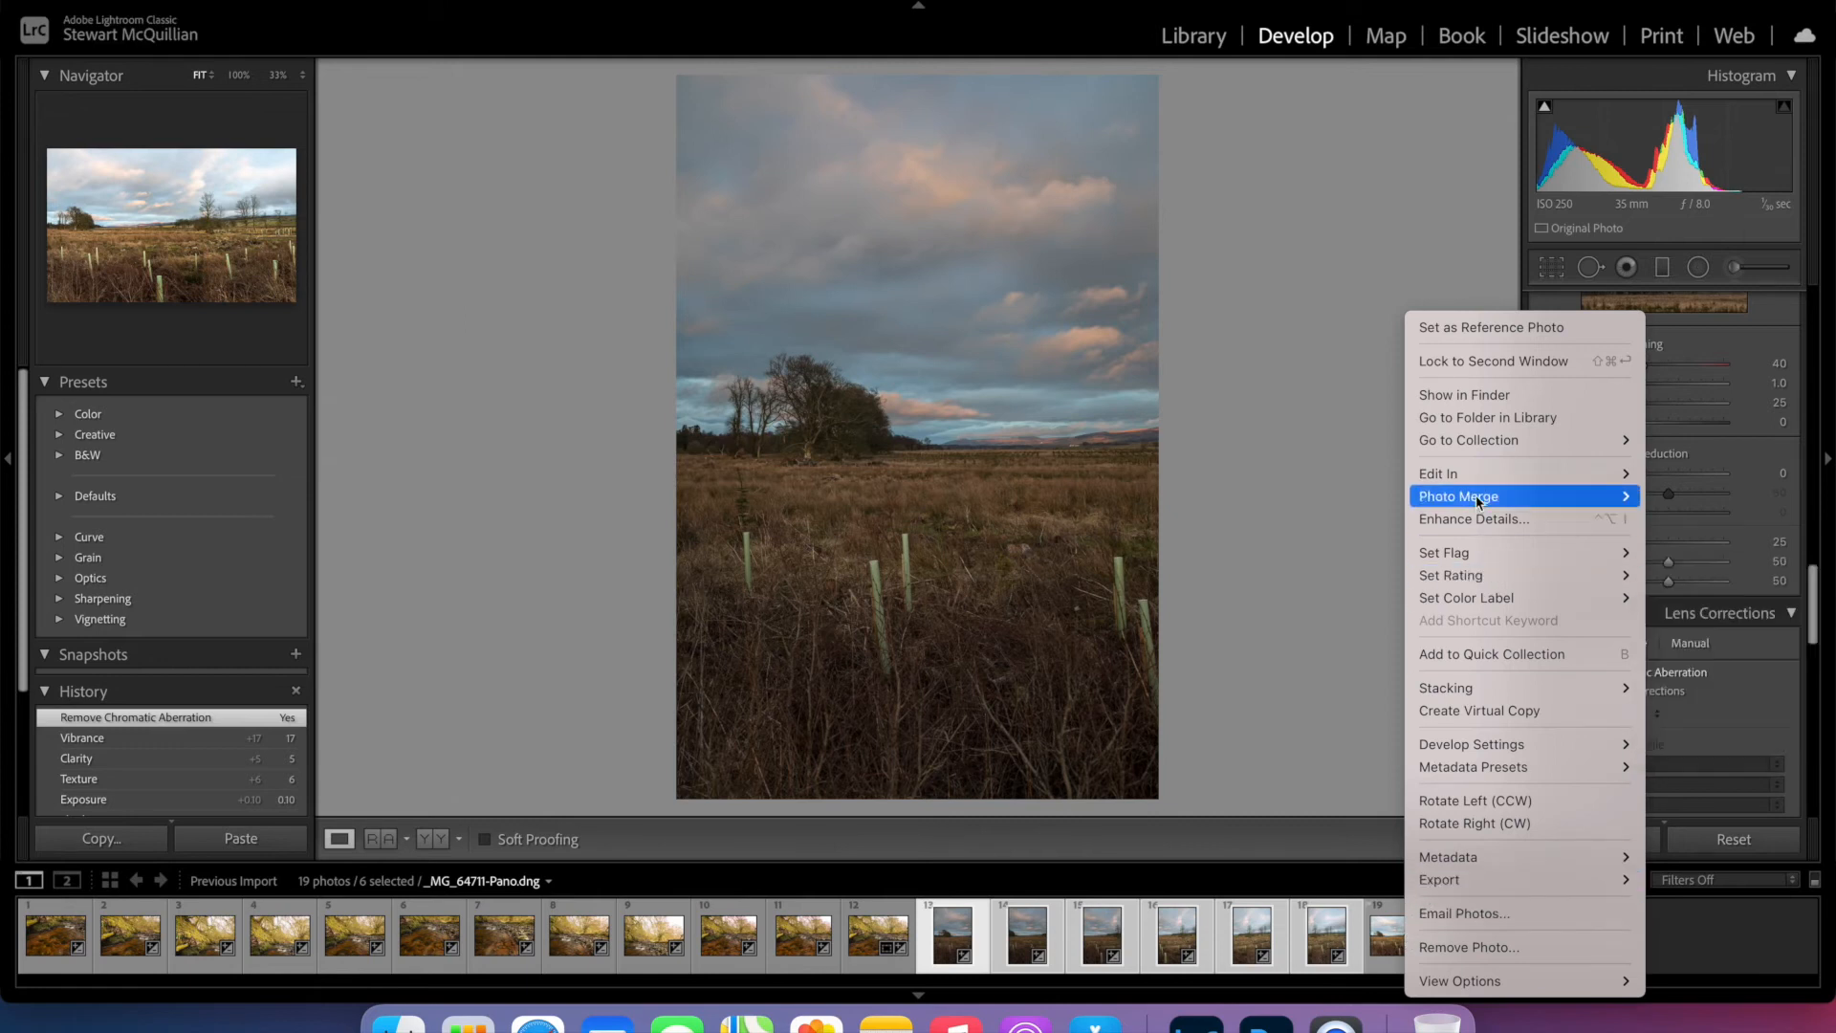
{"action": "mouse_move", "coordinate": [1461, 479]}
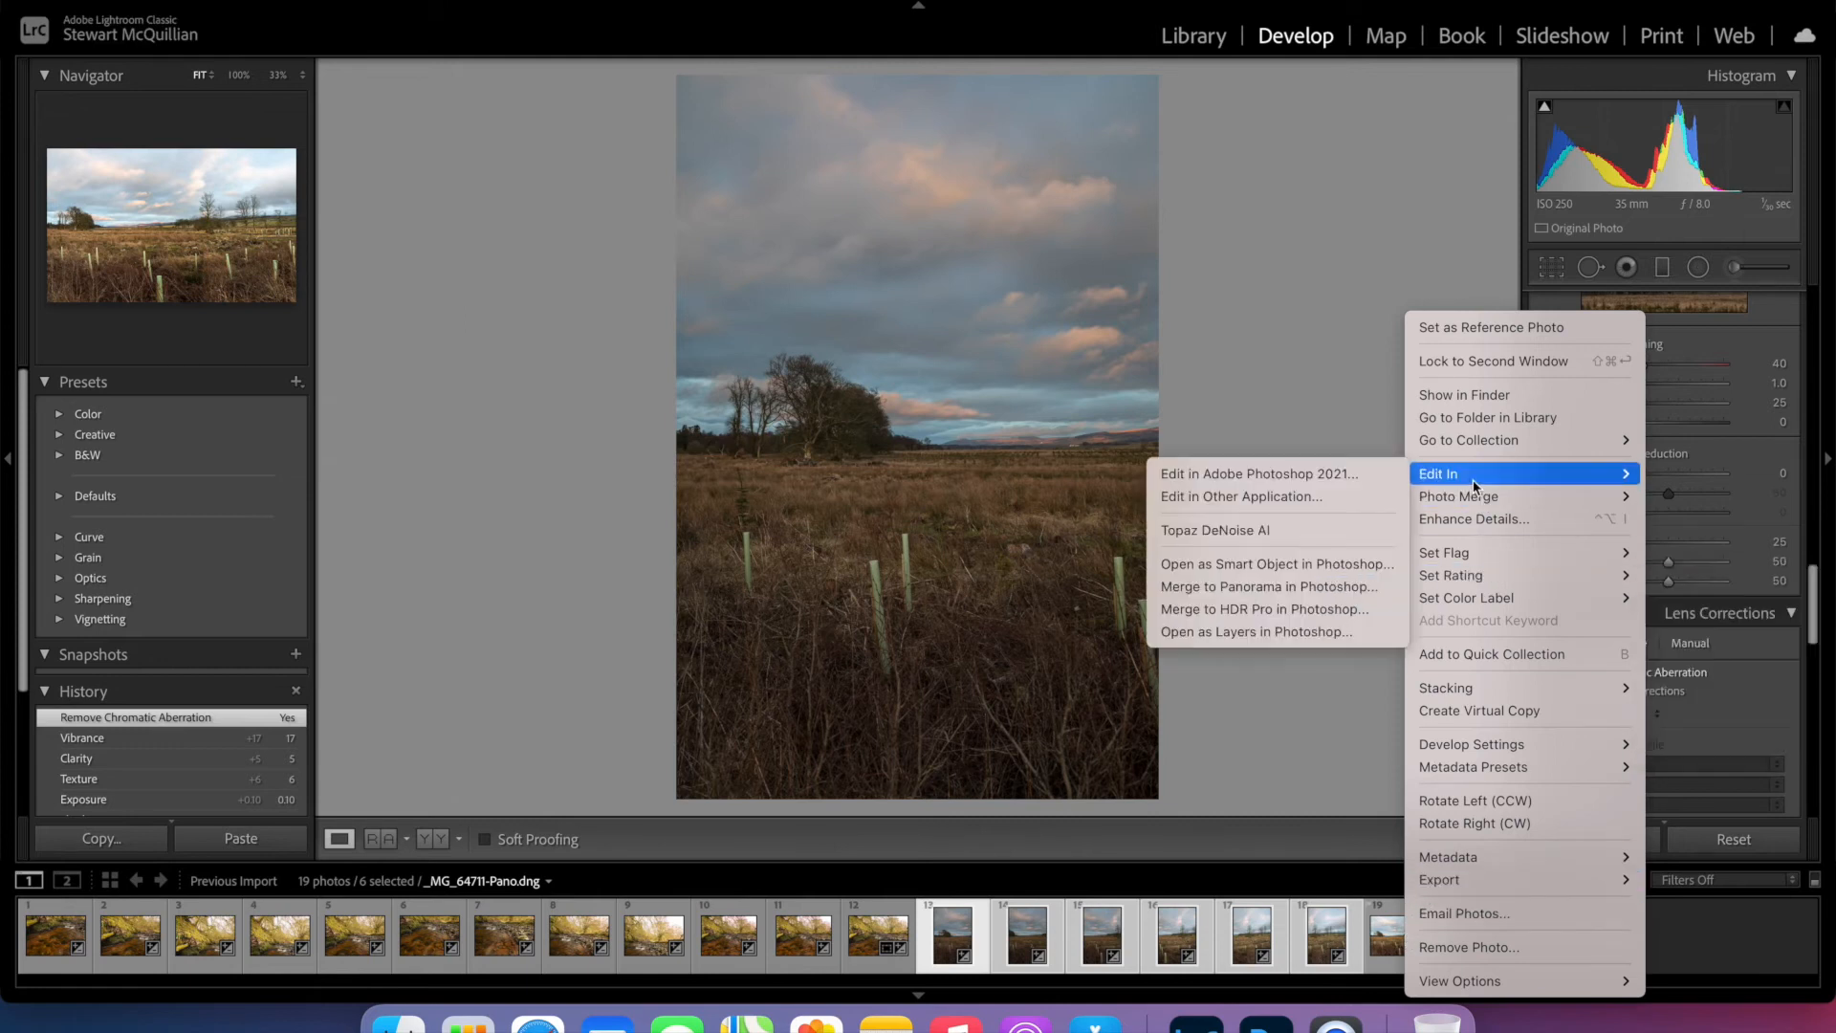
{"action": "left_click", "coordinate": [1344, 477]}
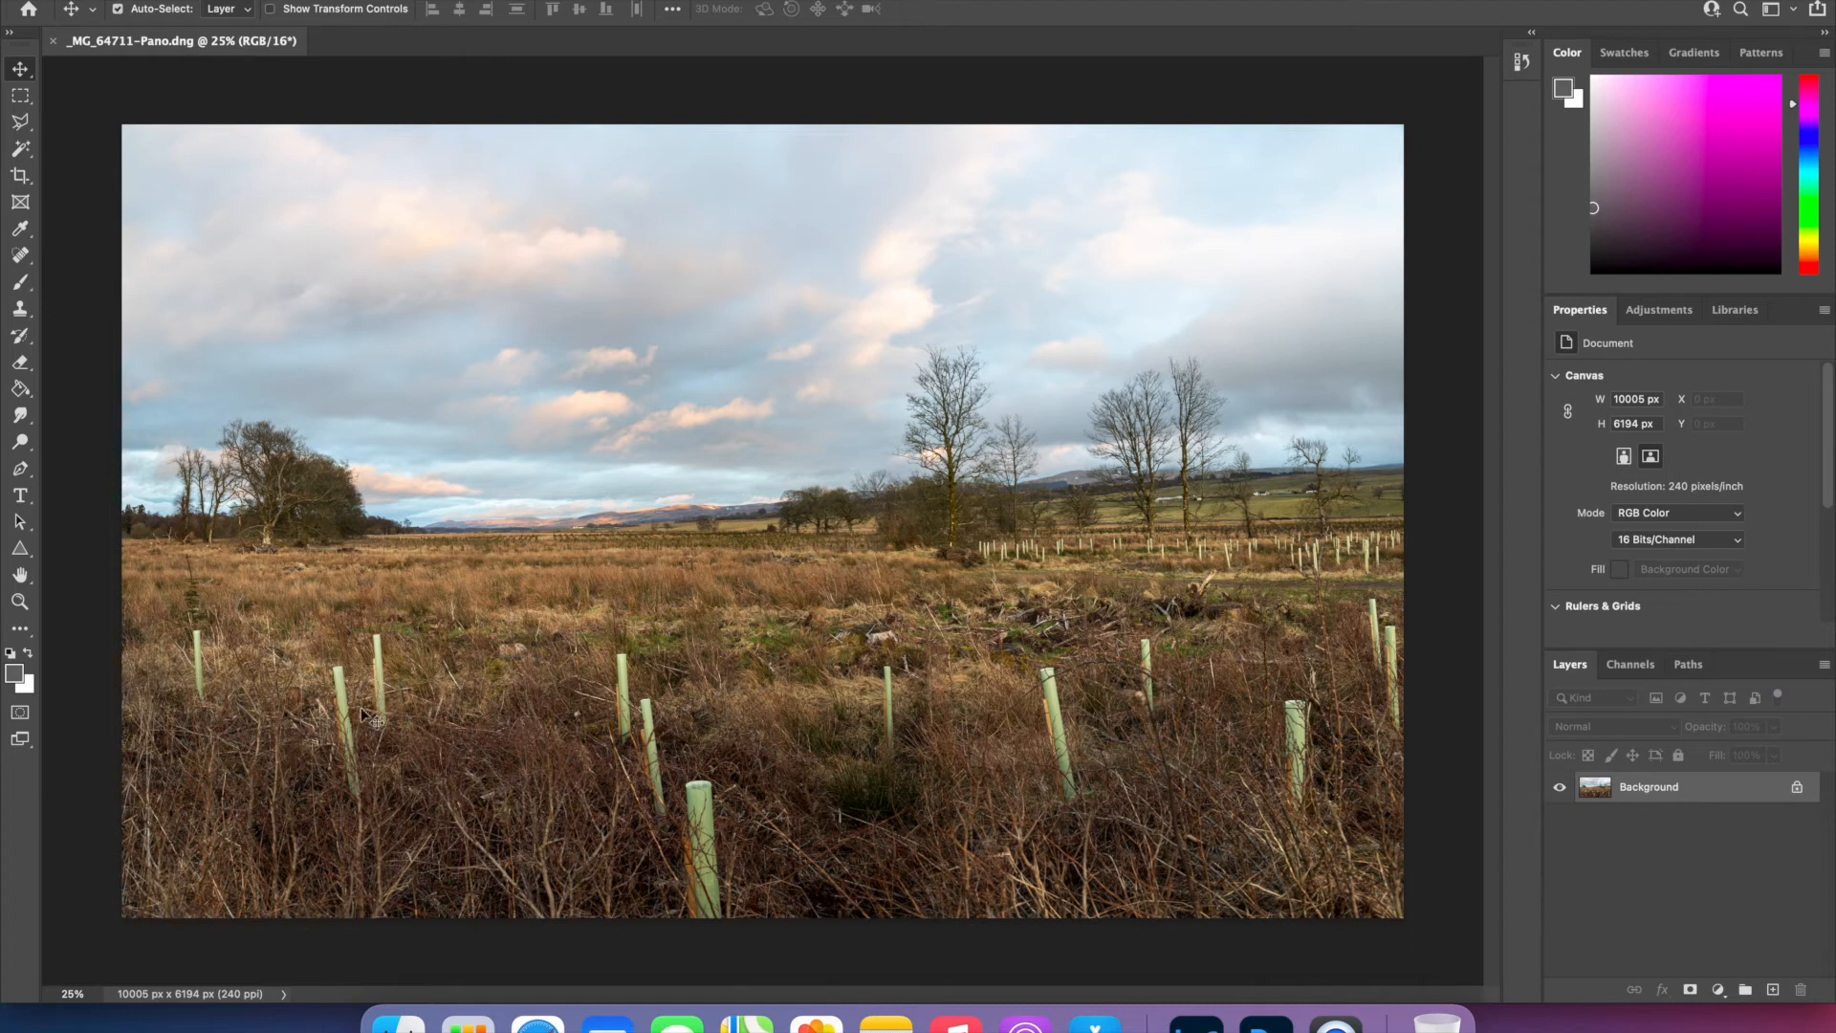
- Remove the three green tree guards at the moorland's left side with content-aware spot healing, using an 80 px brush
{"action": "left_click", "coordinate": [22, 255]}
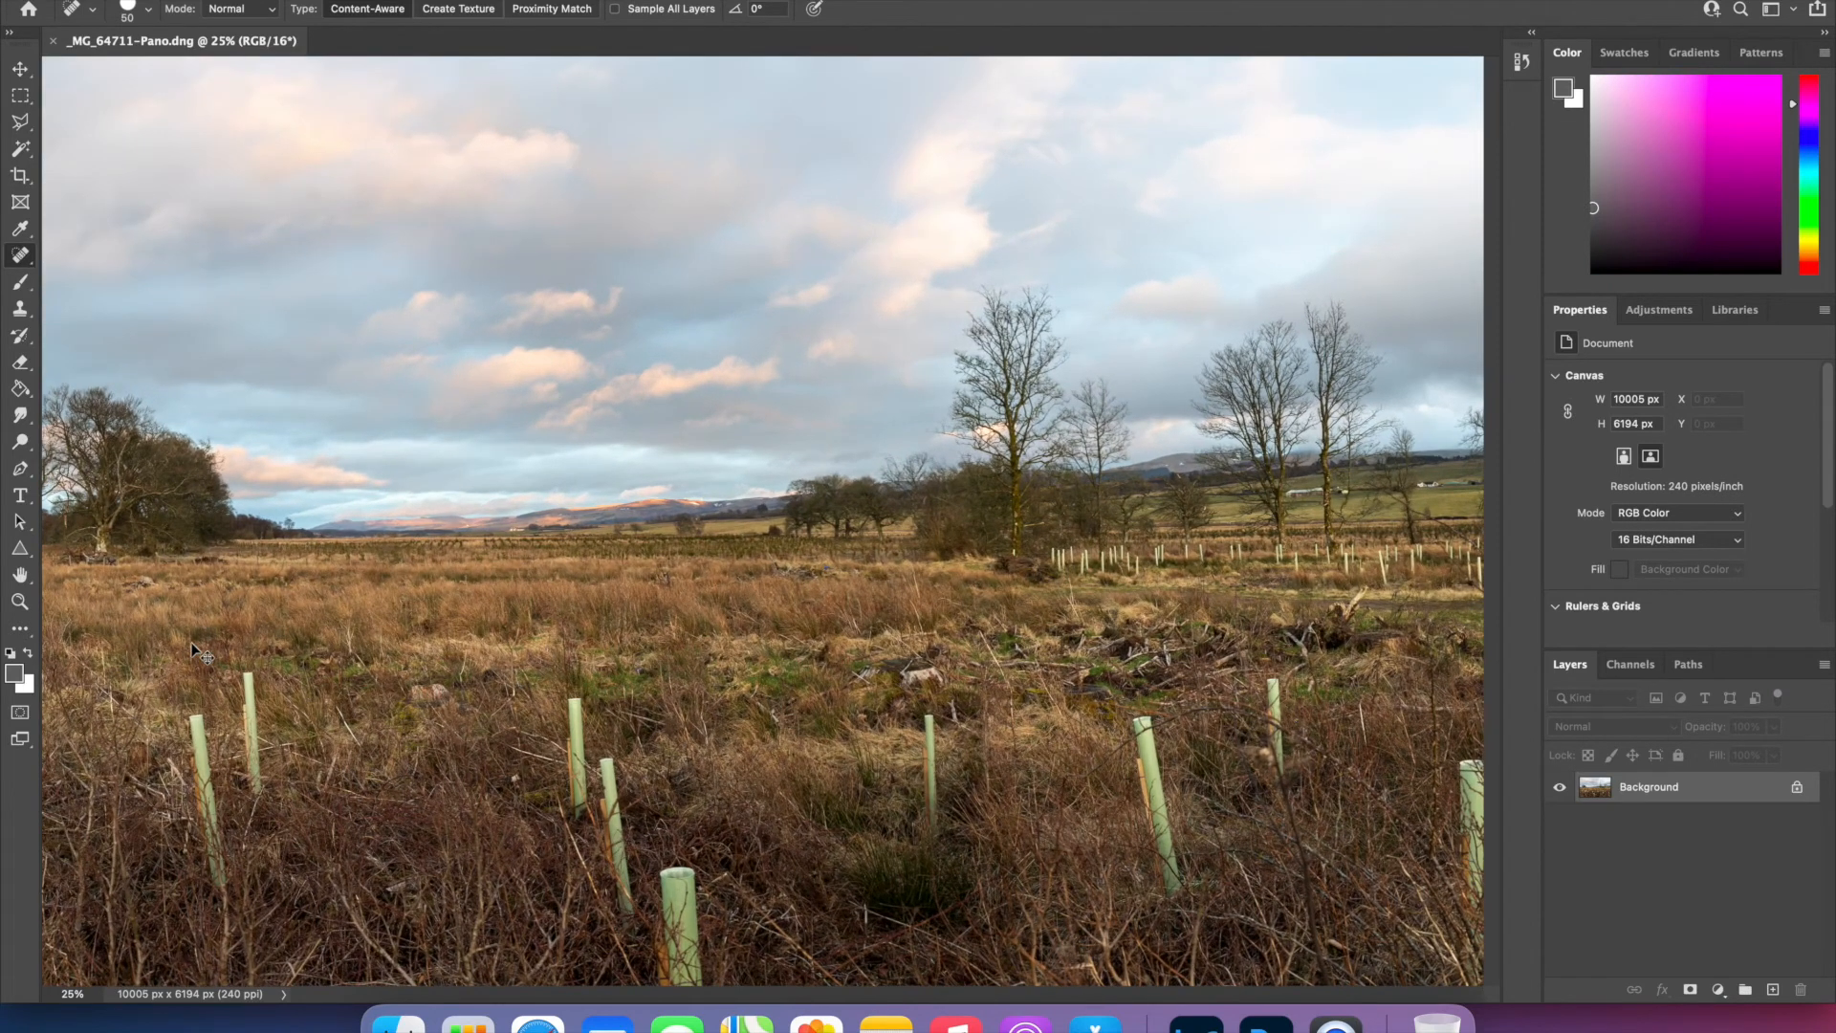
{"action": "key", "text": "super+plus"}
{"action": "scroll", "coordinate": [192, 645], "scroll_direction": "left", "scroll_amount": 7}
{"action": "scroll", "coordinate": [192, 644], "scroll_direction": "down", "scroll_amount": 2}
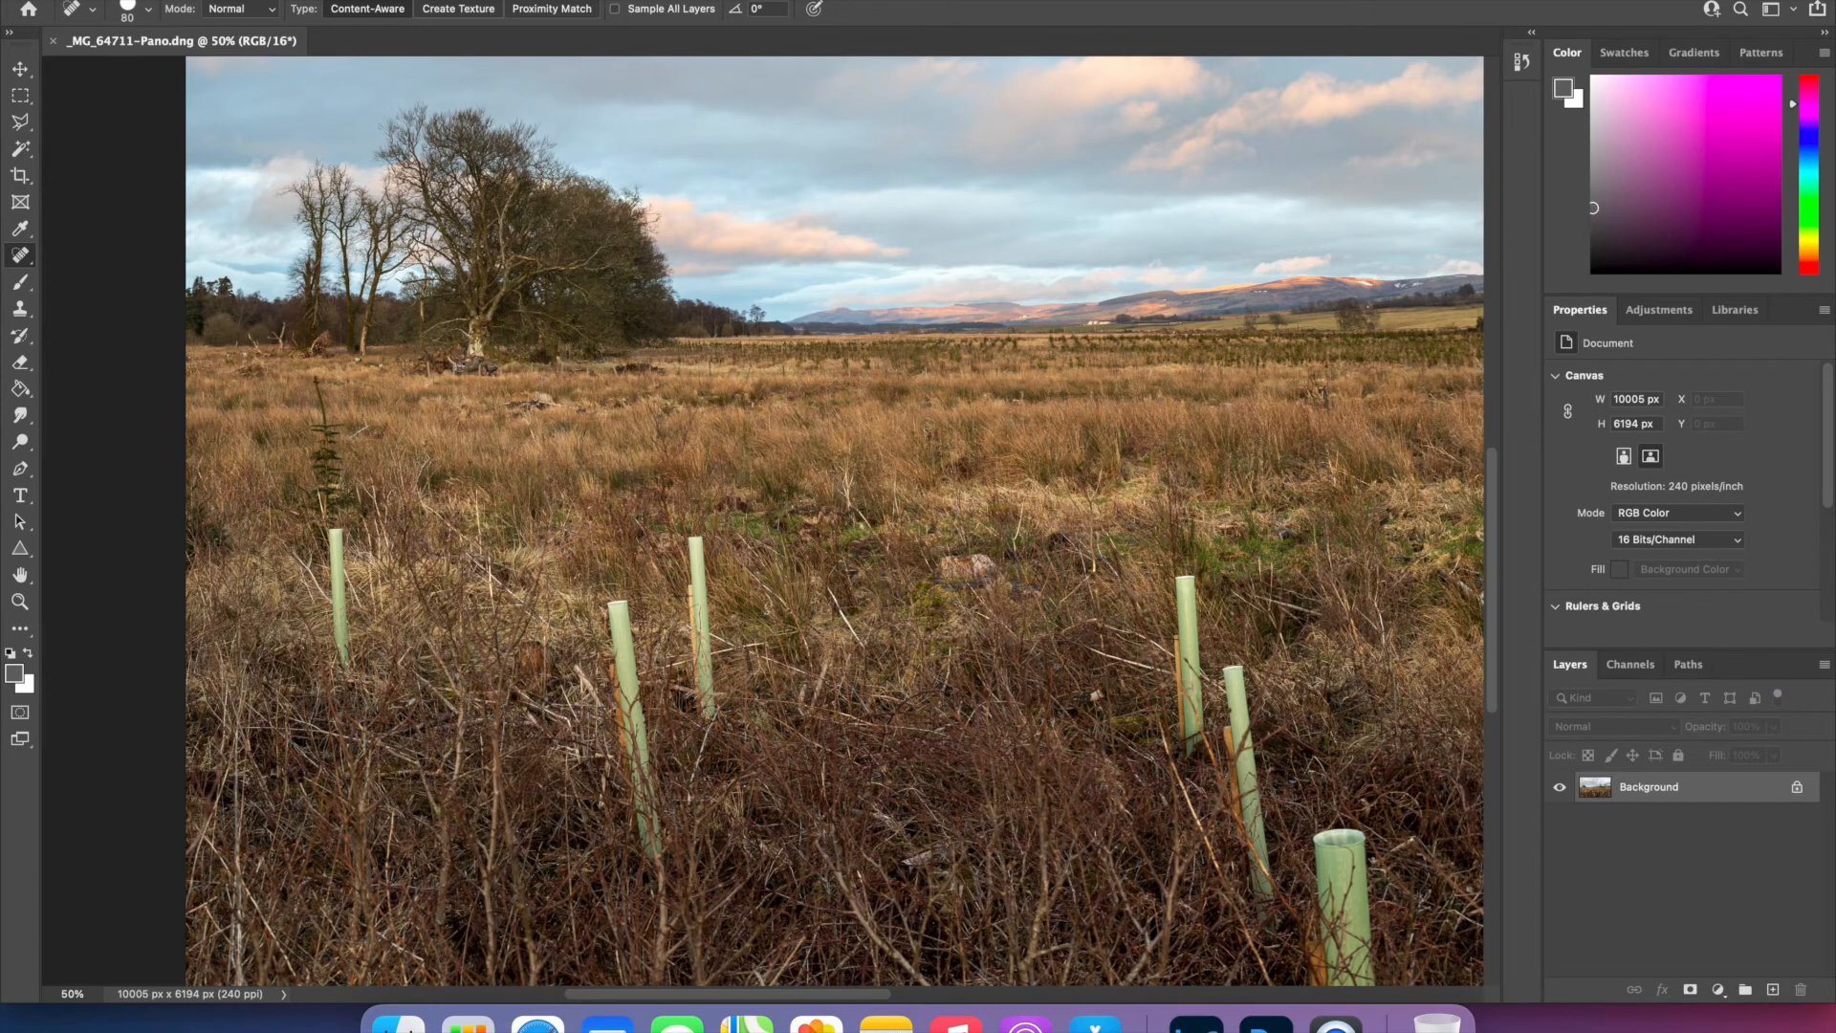
{"action": "left_click_drag", "start_coordinate": [336, 534], "coordinate": [342, 664]}
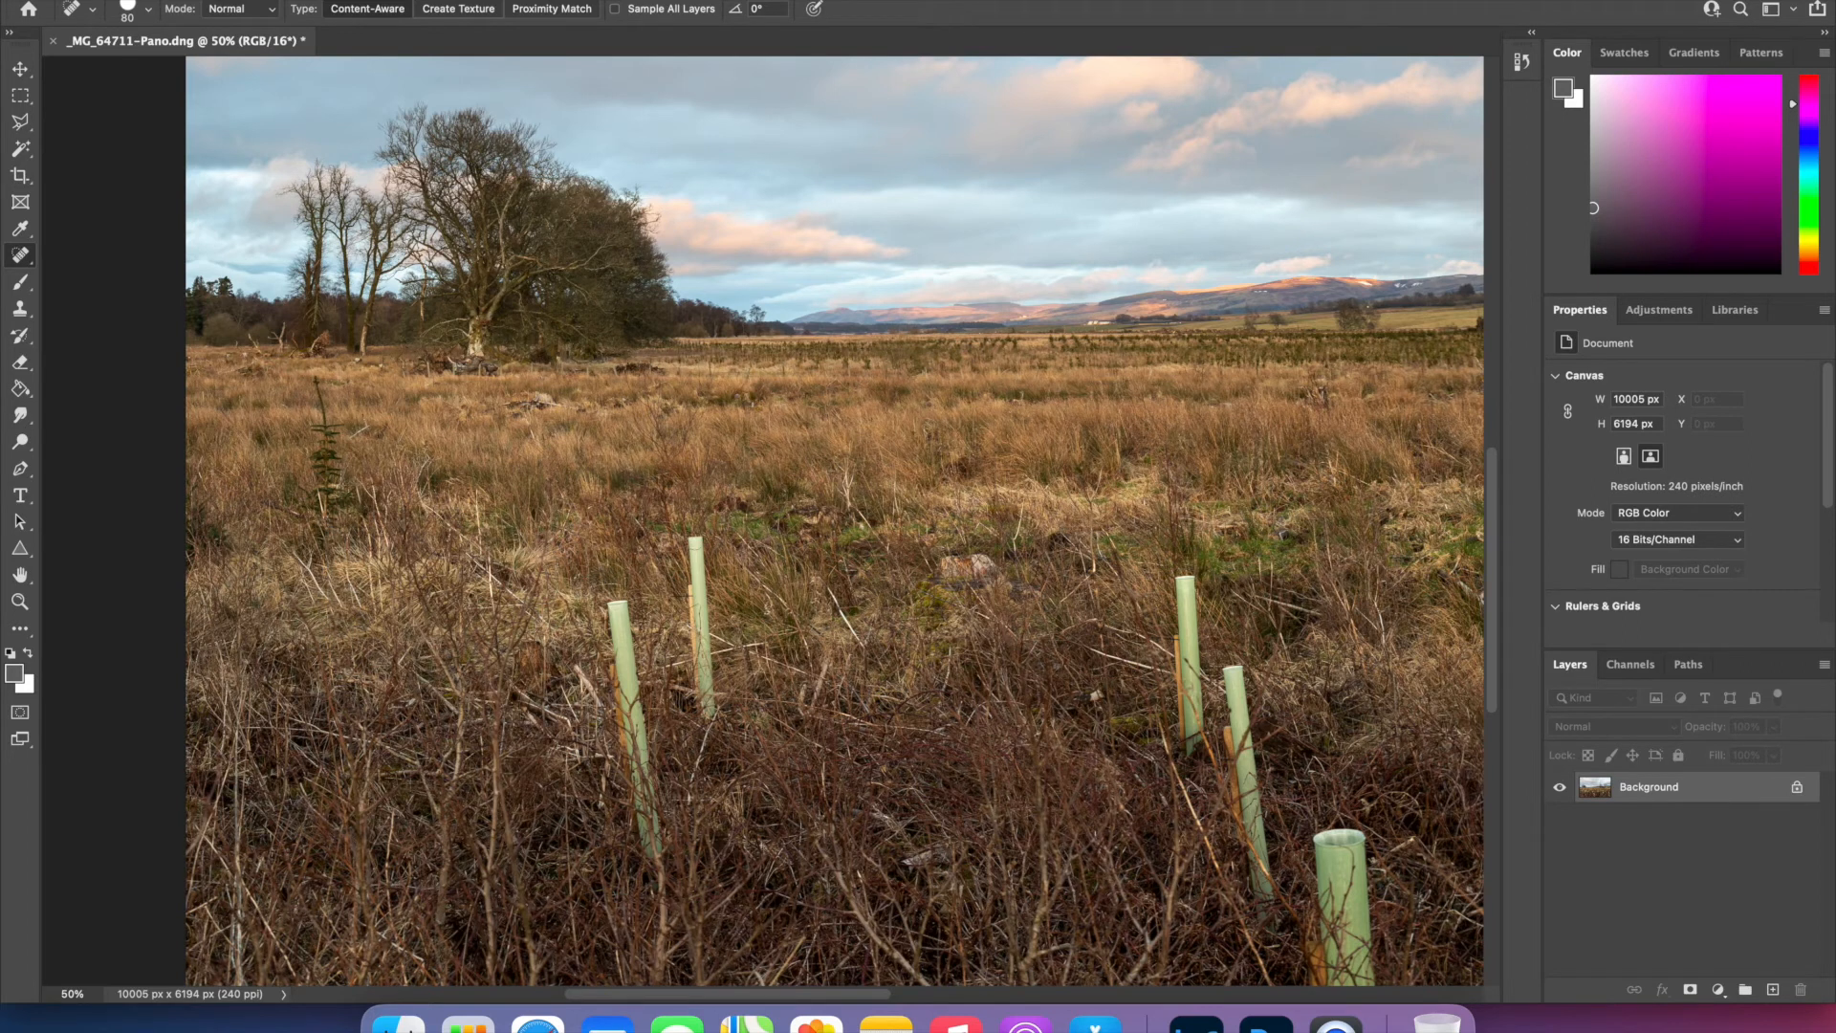
{"action": "left_click_drag", "start_coordinate": [697, 538], "coordinate": [706, 704]}
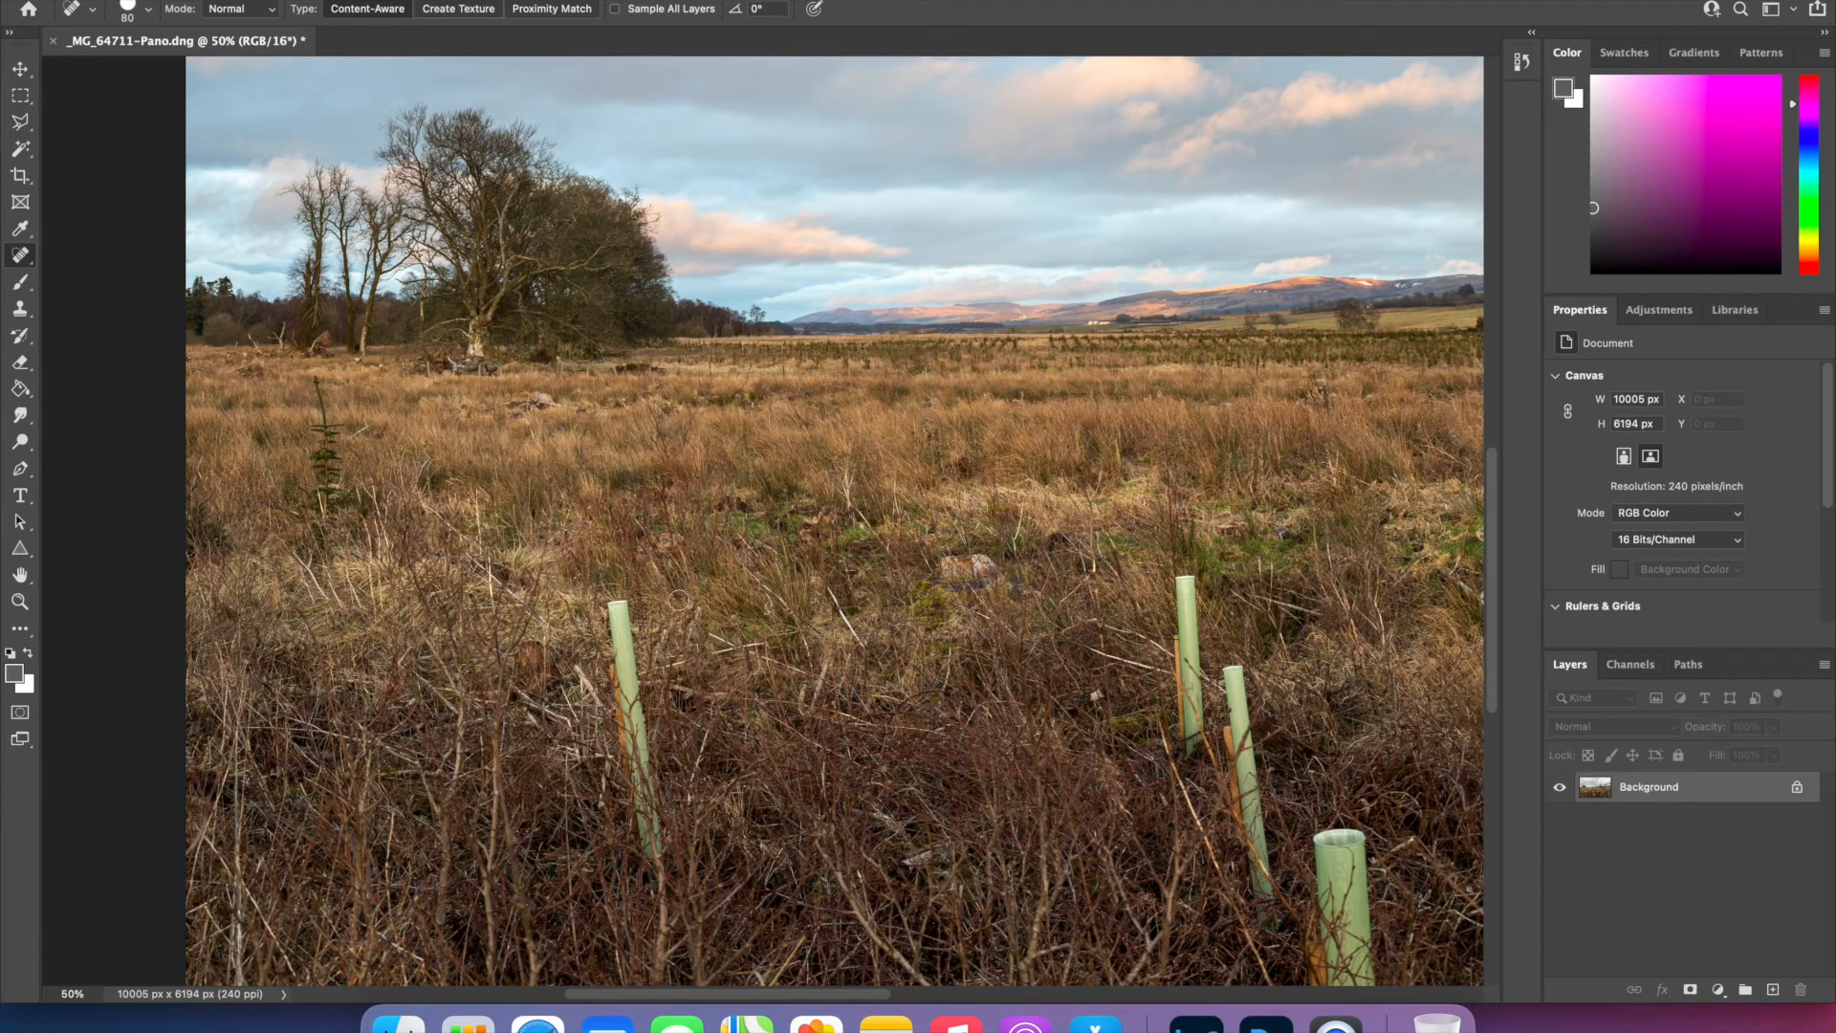
{"action": "mouse_move", "coordinate": [634, 606]}
{"action": "left_mouse_down"}
{"action": "mouse_move", "coordinate": [628, 693]}
{"action": "mouse_move", "coordinate": [623, 618]}
{"action": "mouse_move", "coordinate": [650, 852]}
{"action": "mouse_move", "coordinate": [638, 763]}
{"action": "mouse_move", "coordinate": [654, 854]}
{"action": "left_mouse_up"}
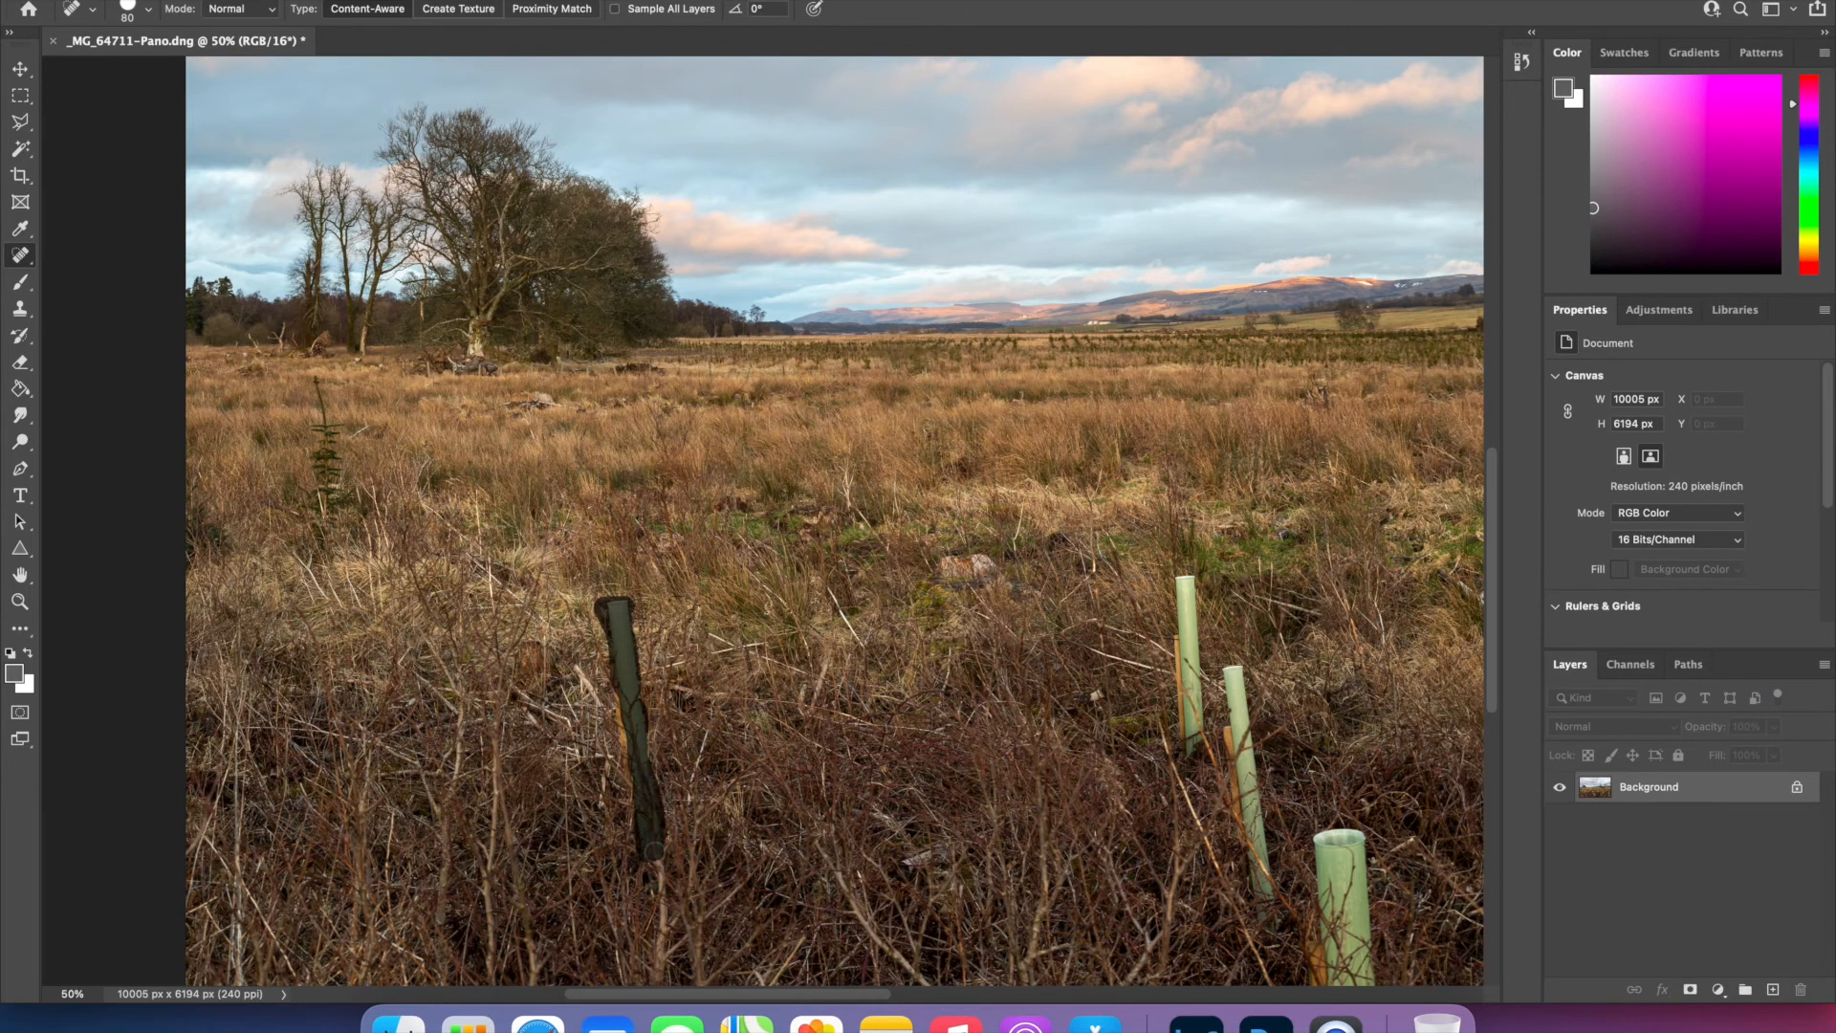
- Heal away the two tree guards beside the large central one and the thin guard near the dark grass clump
{"action": "scroll", "coordinate": [769, 835], "scroll_direction": "right", "scroll_amount": 9}
{"action": "scroll", "coordinate": [770, 834], "scroll_direction": "down", "scroll_amount": 4}
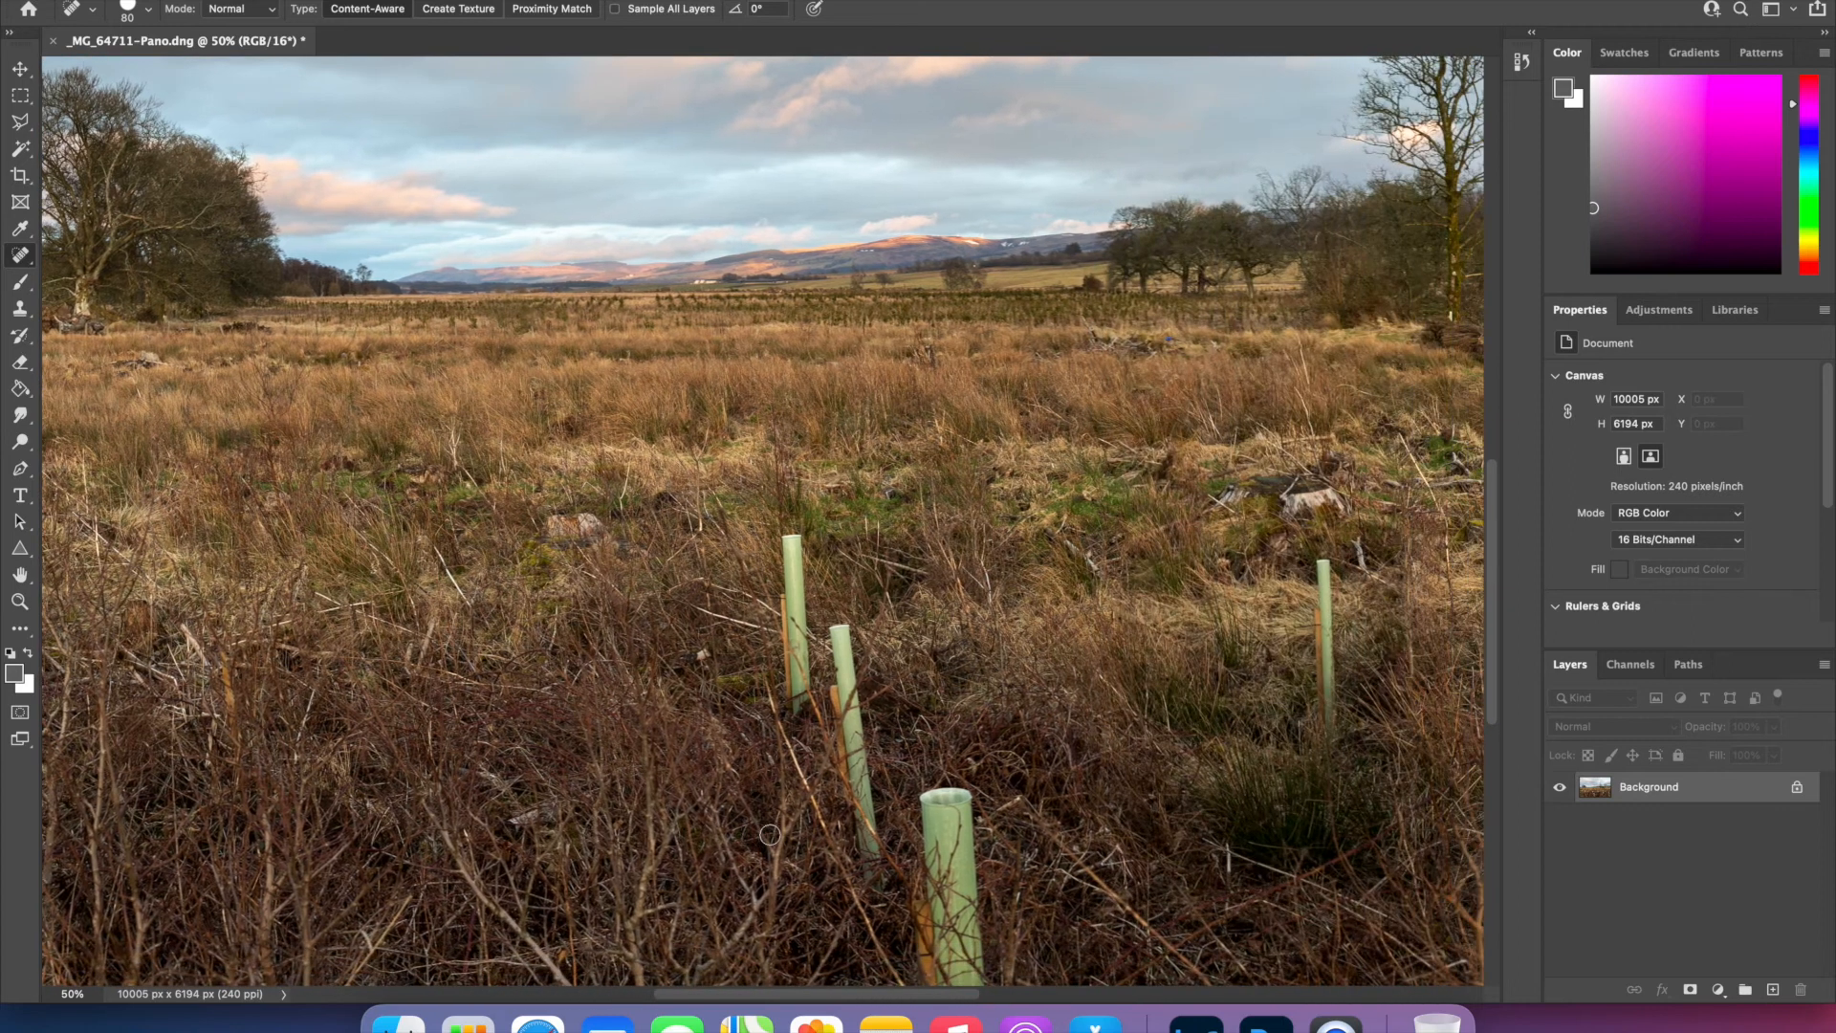
{"action": "mouse_move", "coordinate": [746, 409]}
{"action": "left_mouse_down"}
{"action": "mouse_move", "coordinate": [749, 588]}
{"action": "mouse_move", "coordinate": [736, 402]}
{"action": "left_mouse_up"}
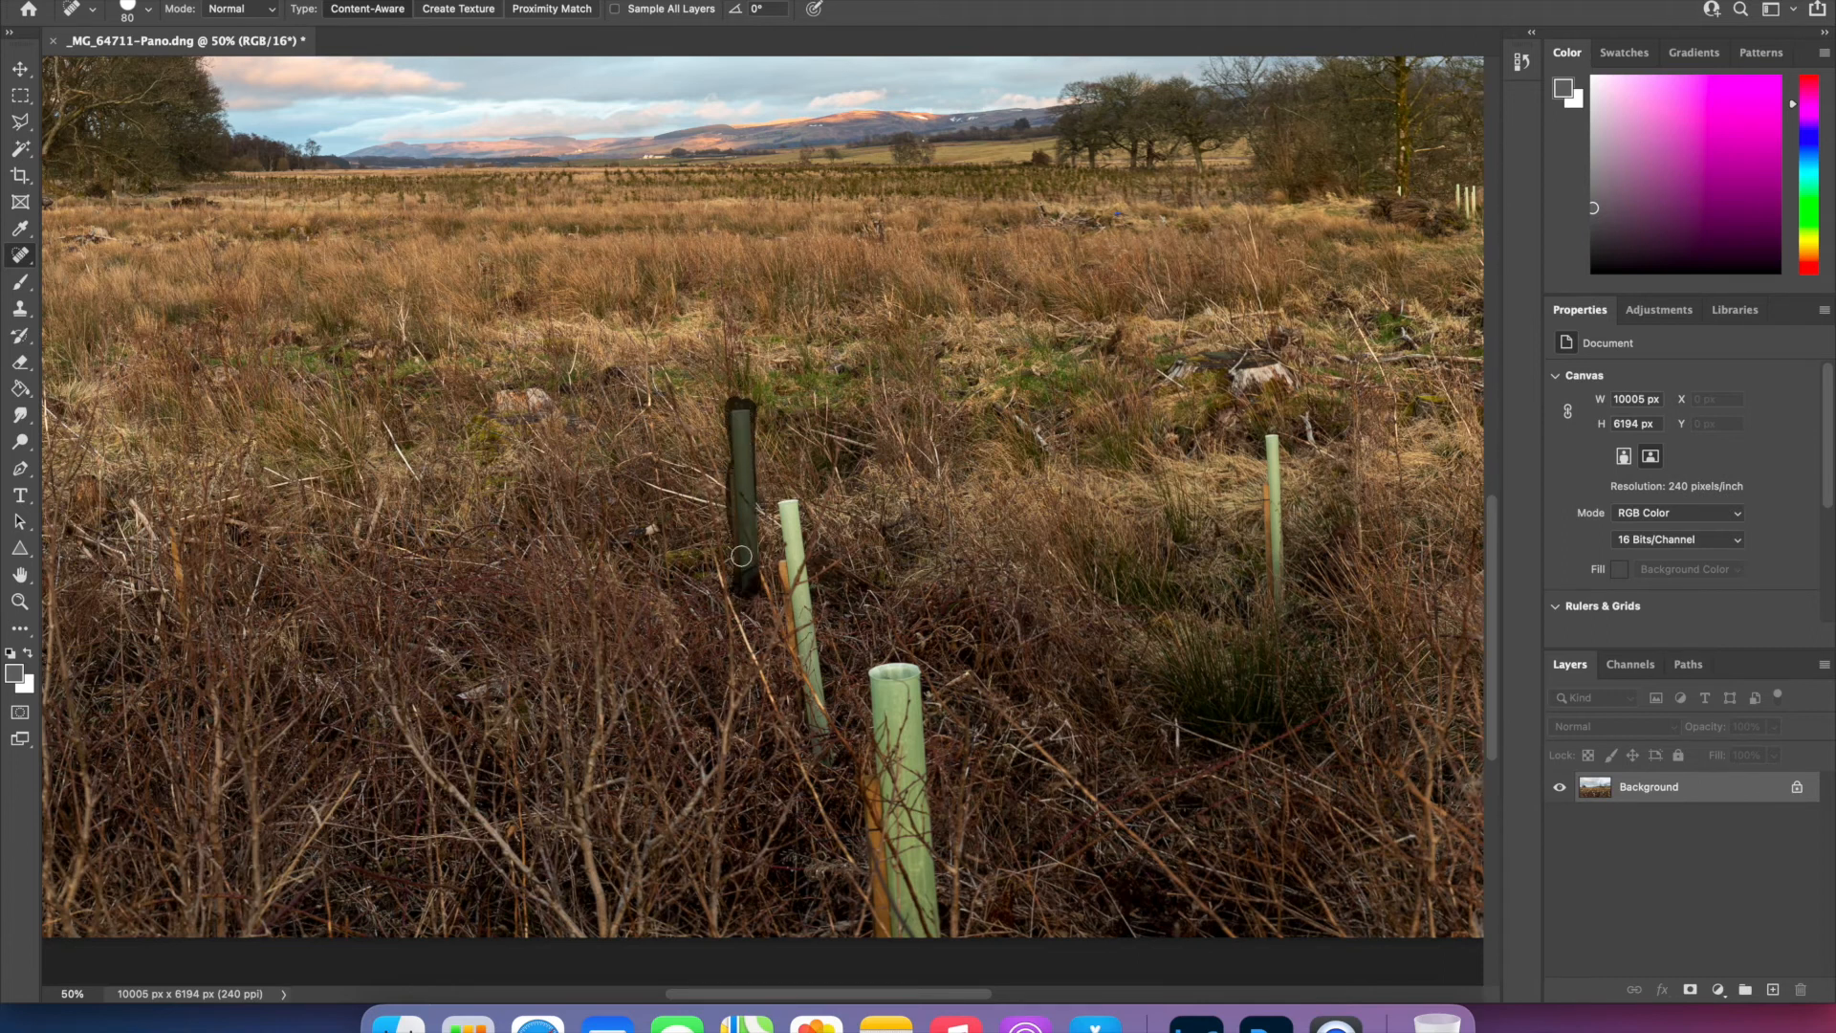
{"action": "mouse_move", "coordinate": [784, 496]}
{"action": "left_mouse_down"}
{"action": "mouse_move", "coordinate": [821, 734]}
{"action": "mouse_move", "coordinate": [786, 513]}
{"action": "mouse_move", "coordinate": [804, 657]}
{"action": "left_mouse_up"}
{"action": "left_click_drag", "start_coordinate": [1270, 442], "coordinate": [1272, 612]}
- Remove the thin guard behind the leaning one and the three guards near the panorama's right edge with spot healing
{"action": "scroll", "coordinate": [1271, 612], "scroll_direction": "down", "scroll_amount": 5}
{"action": "scroll", "coordinate": [1271, 612], "scroll_direction": "right", "scroll_amount": 5}
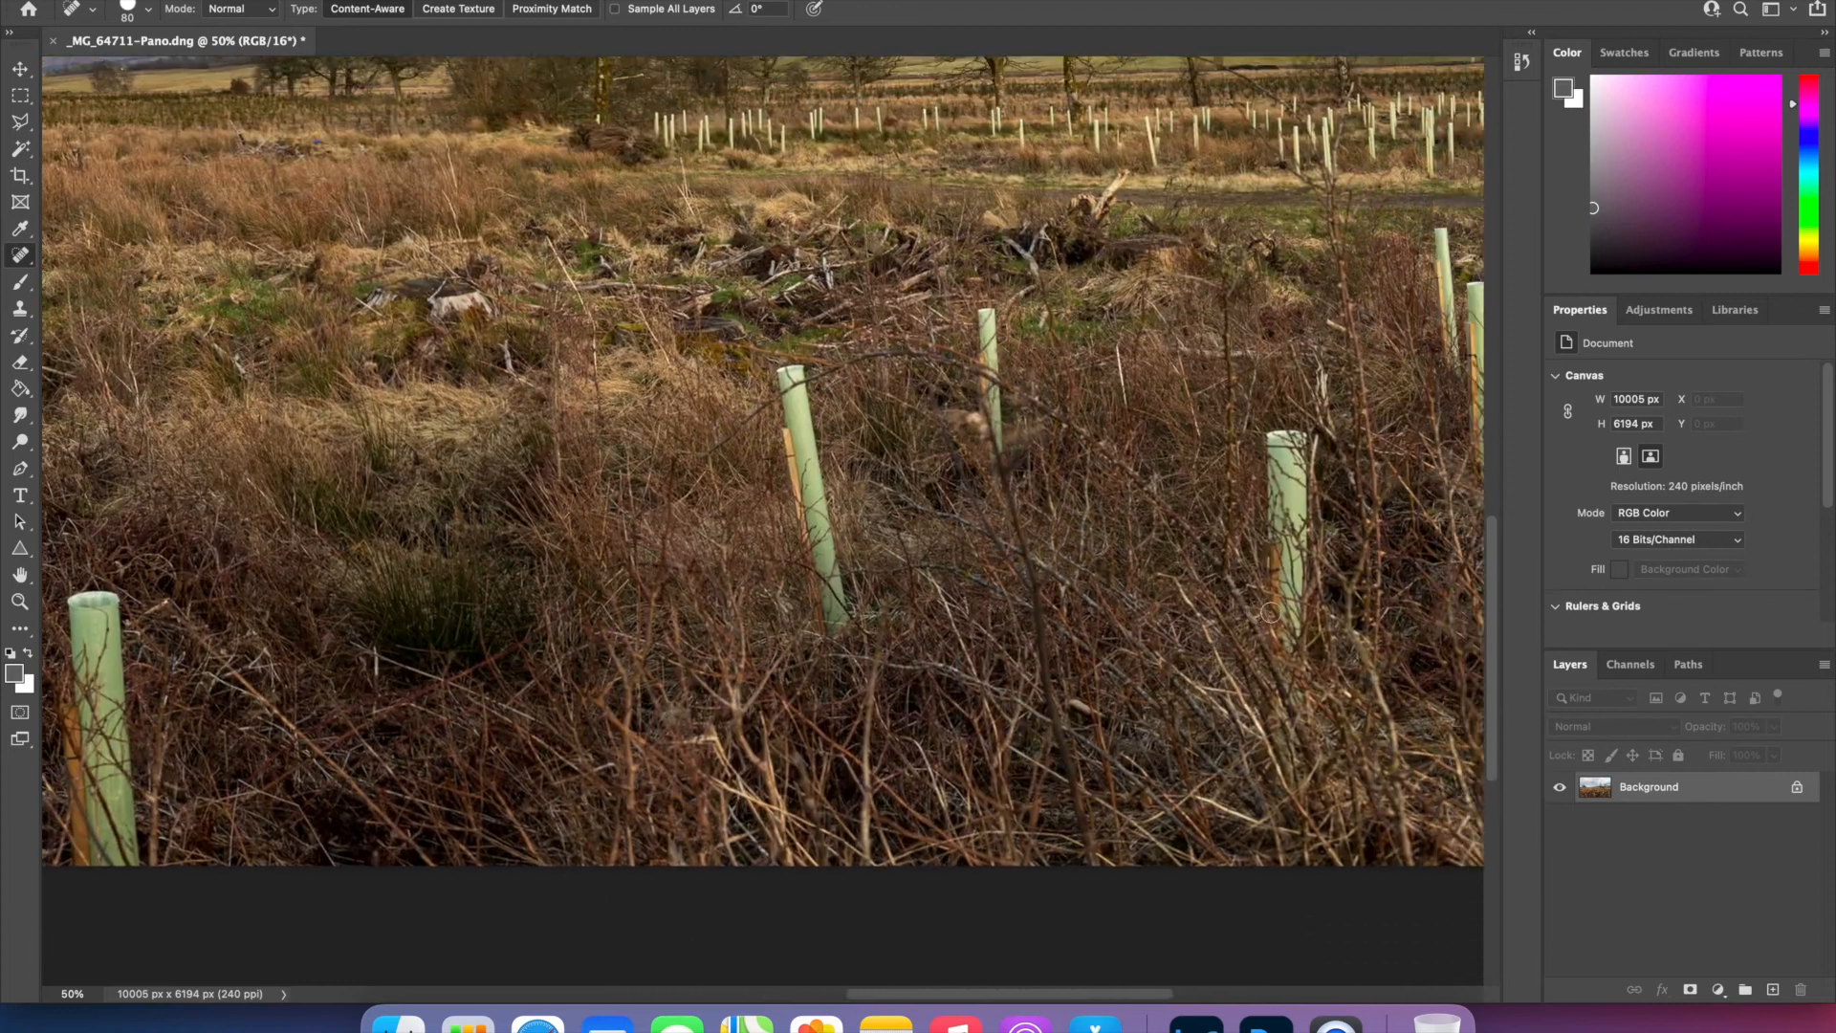
{"action": "scroll", "coordinate": [1270, 612], "scroll_direction": "up", "scroll_amount": 2}
{"action": "scroll", "coordinate": [1270, 612], "scroll_direction": "right", "scroll_amount": 5}
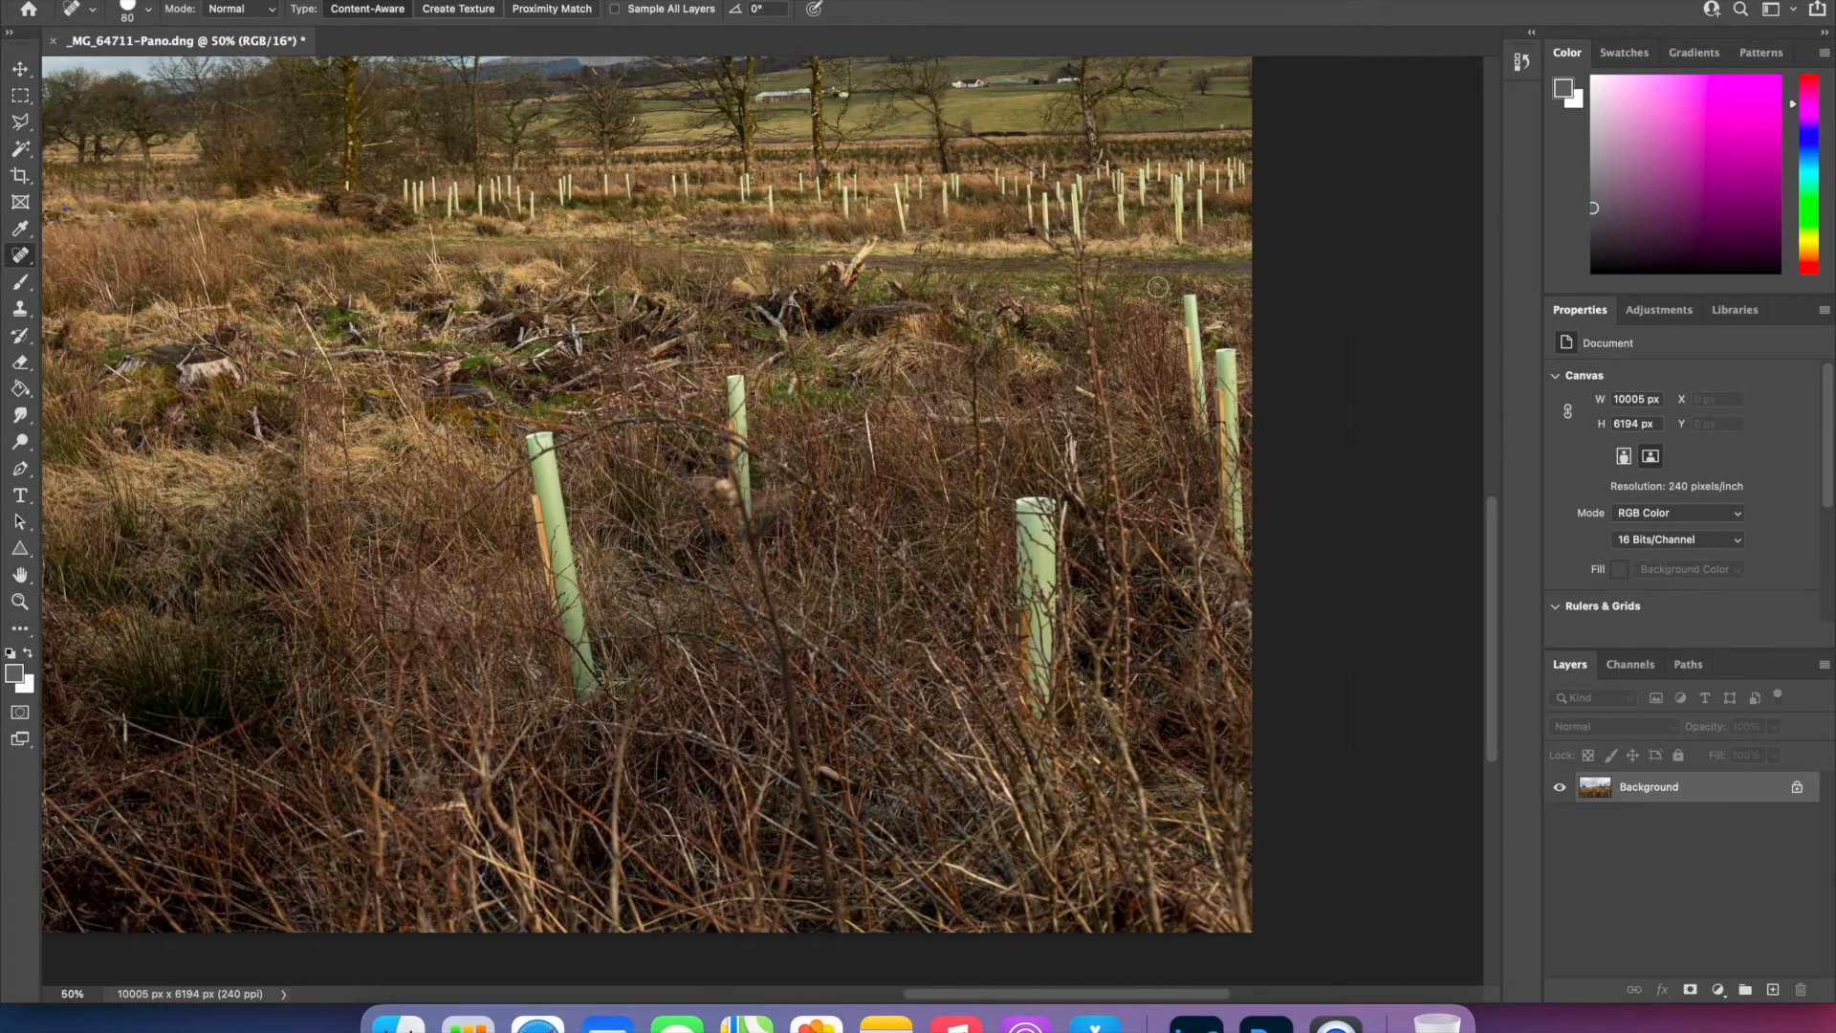
{"action": "mouse_move", "coordinate": [728, 373]}
{"action": "left_mouse_down"}
{"action": "mouse_move", "coordinate": [749, 513]}
{"action": "mouse_move", "coordinate": [737, 407]}
{"action": "left_mouse_up"}
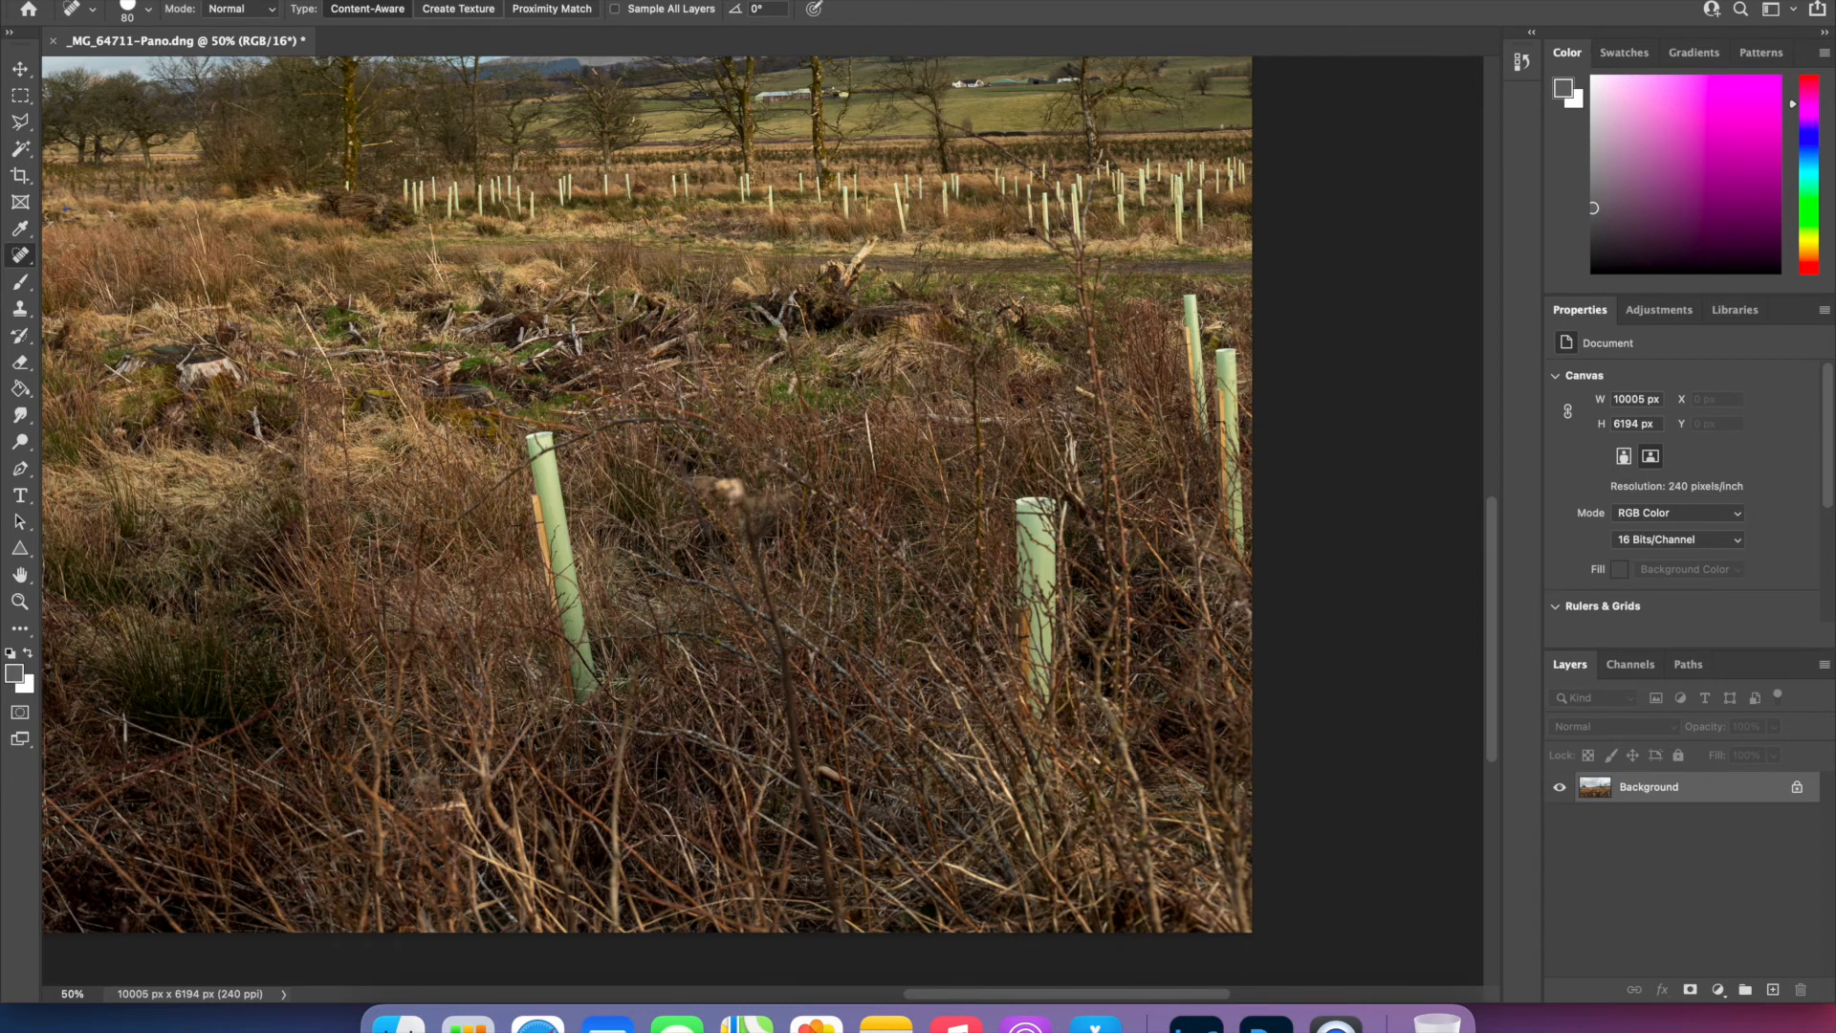
{"action": "left_click_drag", "start_coordinate": [1191, 297], "coordinate": [1198, 445]}
{"action": "mouse_move", "coordinate": [1239, 352]}
{"action": "left_mouse_down"}
{"action": "mouse_move", "coordinate": [1239, 552]}
{"action": "mouse_move", "coordinate": [1229, 363]}
{"action": "mouse_move", "coordinate": [1228, 448]}
{"action": "left_mouse_up"}
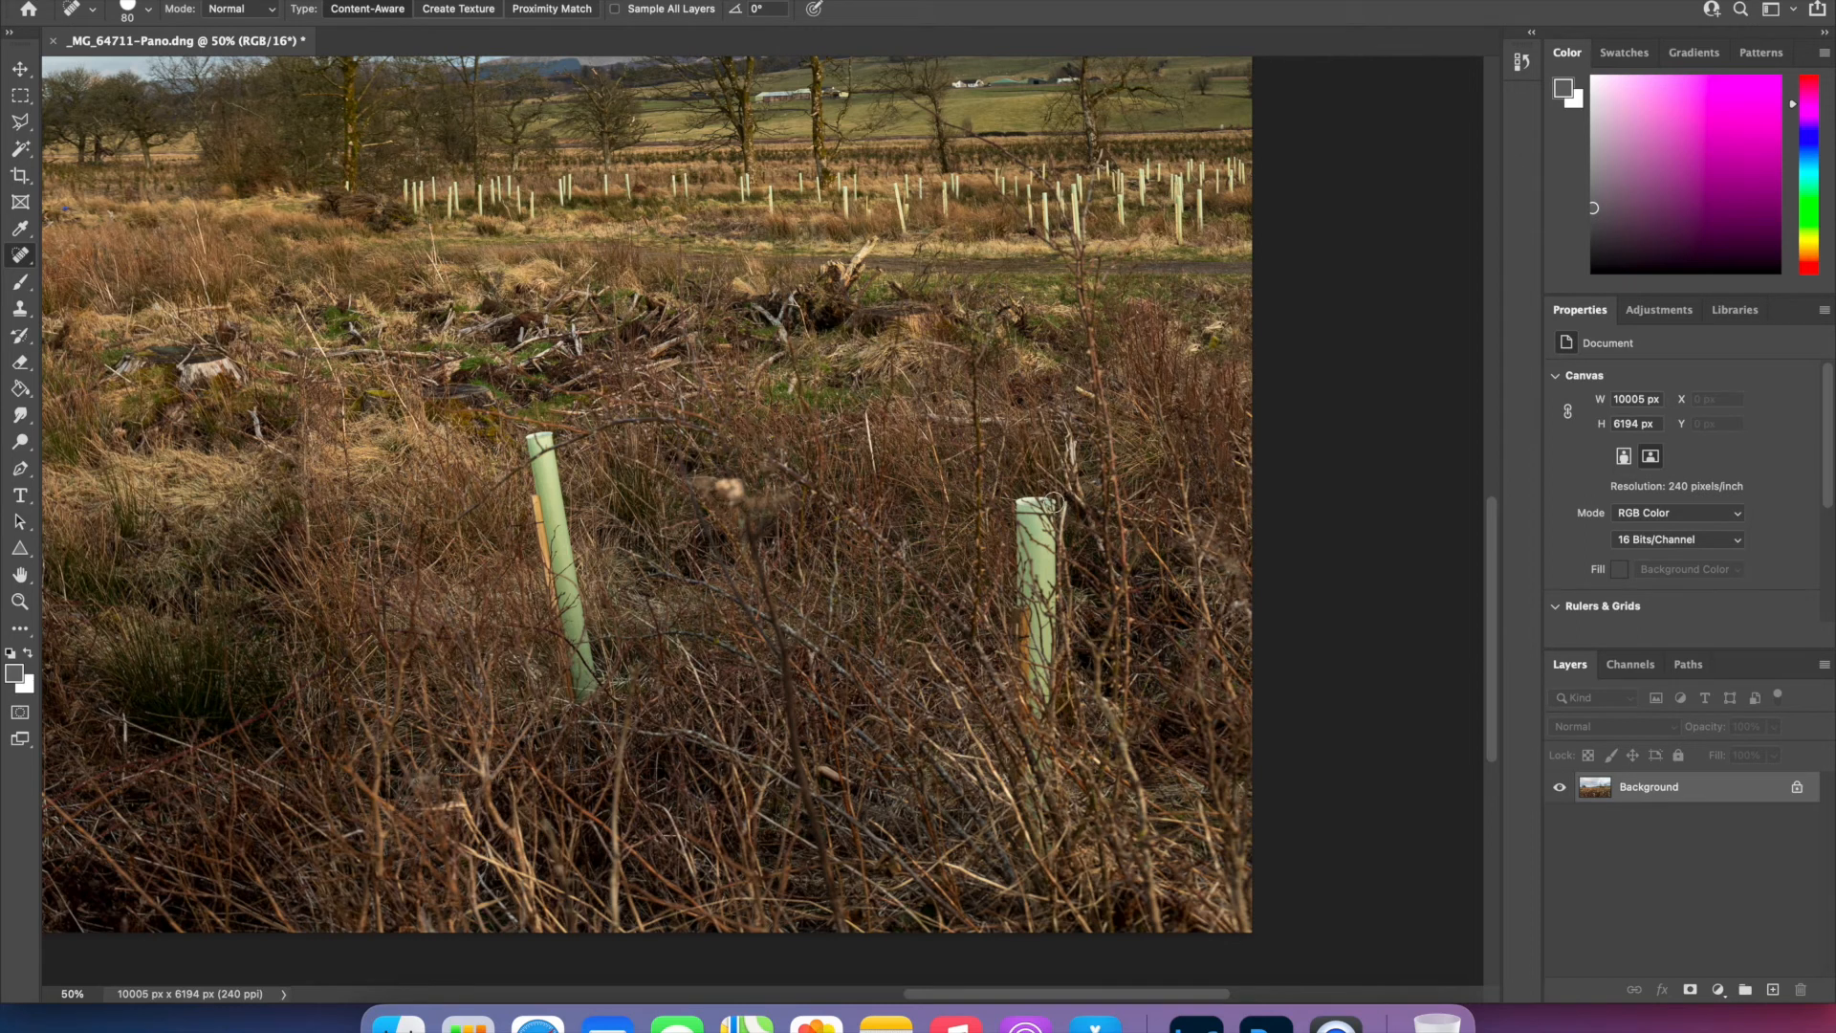
{"action": "mouse_move", "coordinate": [1052, 502]}
{"action": "left_mouse_down"}
{"action": "mouse_move", "coordinate": [1021, 502]}
{"action": "mouse_move", "coordinate": [1038, 707]}
{"action": "mouse_move", "coordinate": [1052, 565]}
{"action": "mouse_move", "coordinate": [1036, 516]}
{"action": "mouse_move", "coordinate": [1037, 627]}
{"action": "left_mouse_up"}
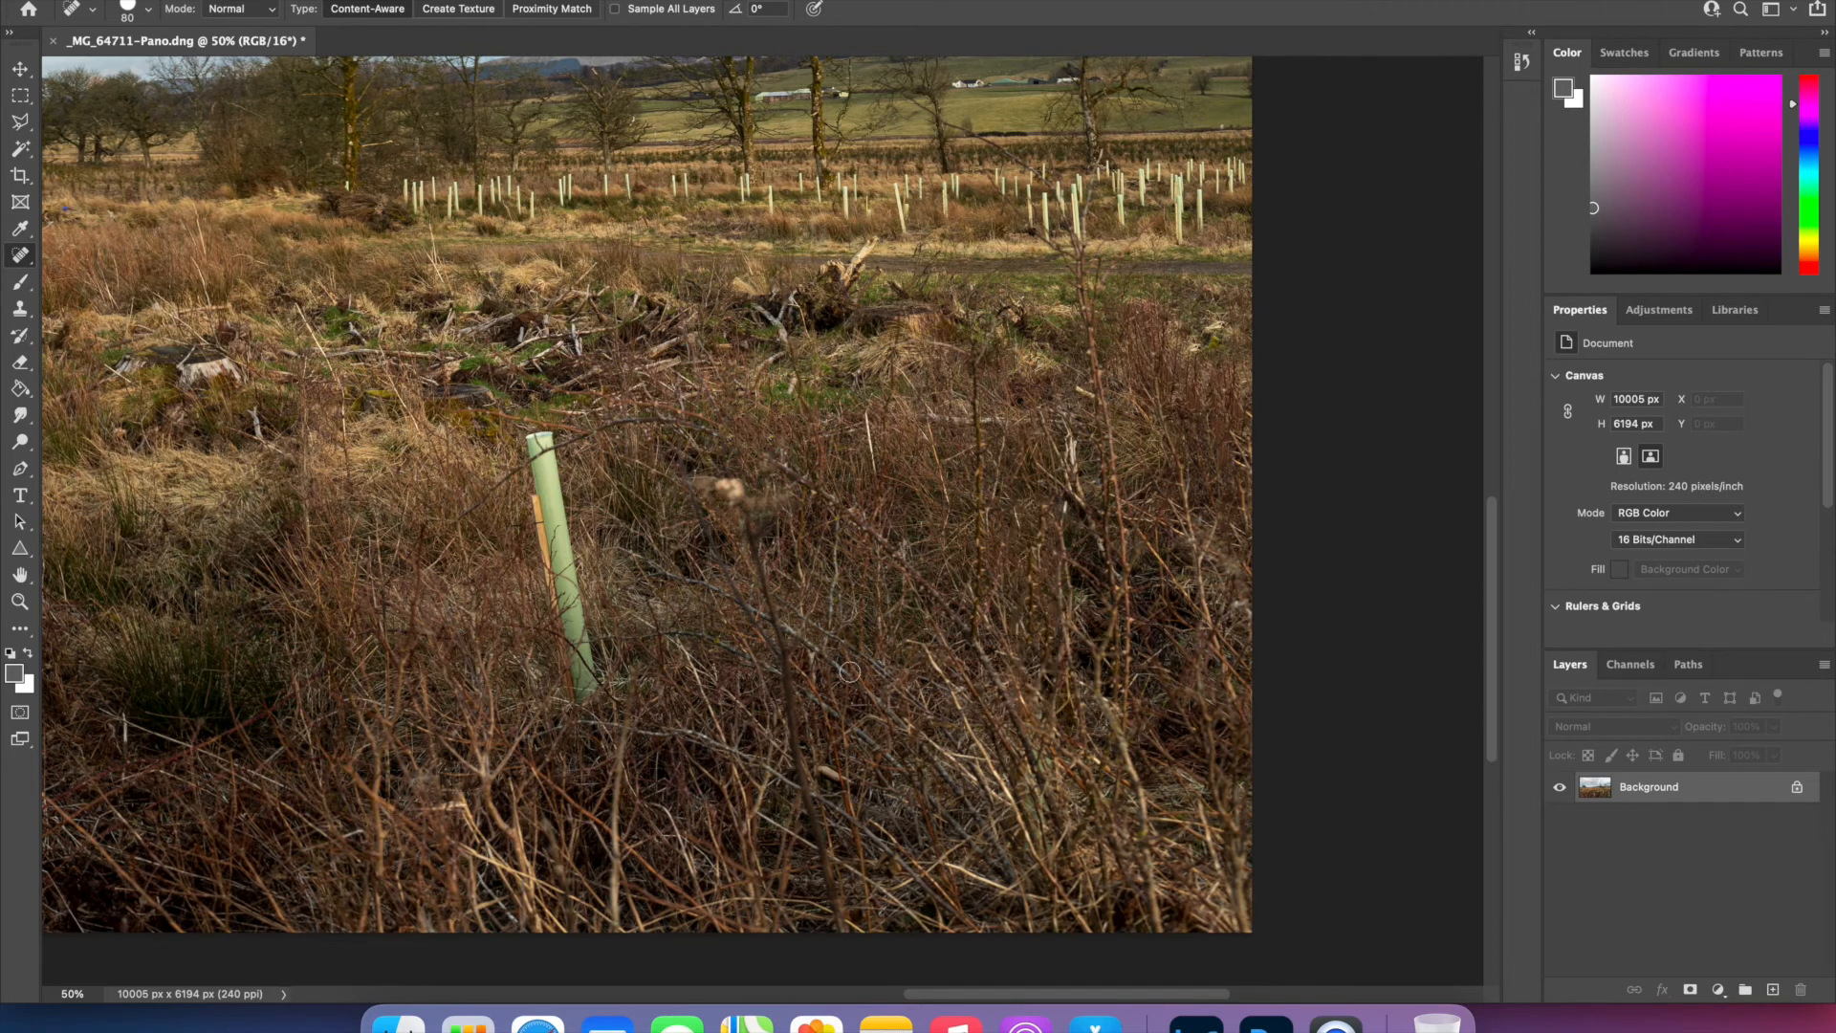
- Heal away the leaning tree guard and the large guard at the panorama's bottom edge, using a 100 px brush
{"action": "scroll", "coordinate": [772, 686], "scroll_direction": "left", "scroll_amount": 5}
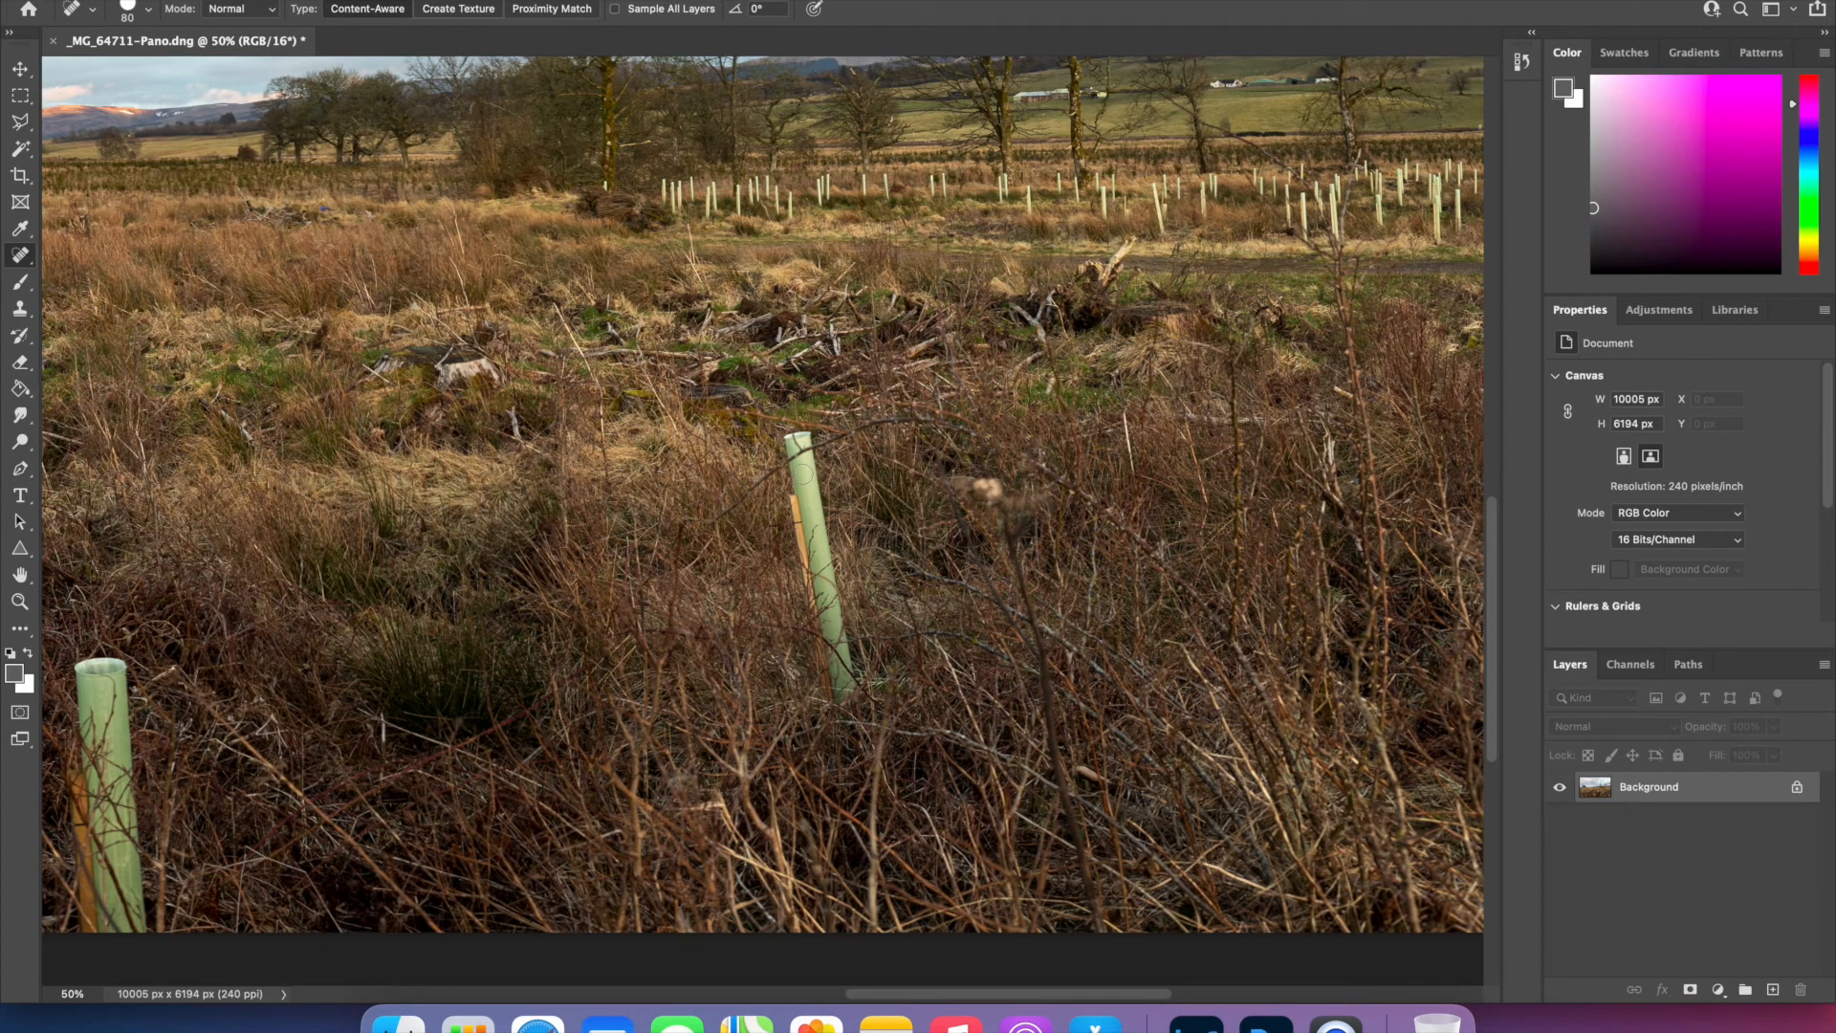
{"action": "mouse_move", "coordinate": [790, 438]}
{"action": "left_mouse_down"}
{"action": "mouse_move", "coordinate": [857, 668]}
{"action": "mouse_move", "coordinate": [844, 691]}
{"action": "mouse_move", "coordinate": [791, 450]}
{"action": "mouse_move", "coordinate": [811, 571]}
{"action": "left_mouse_up"}
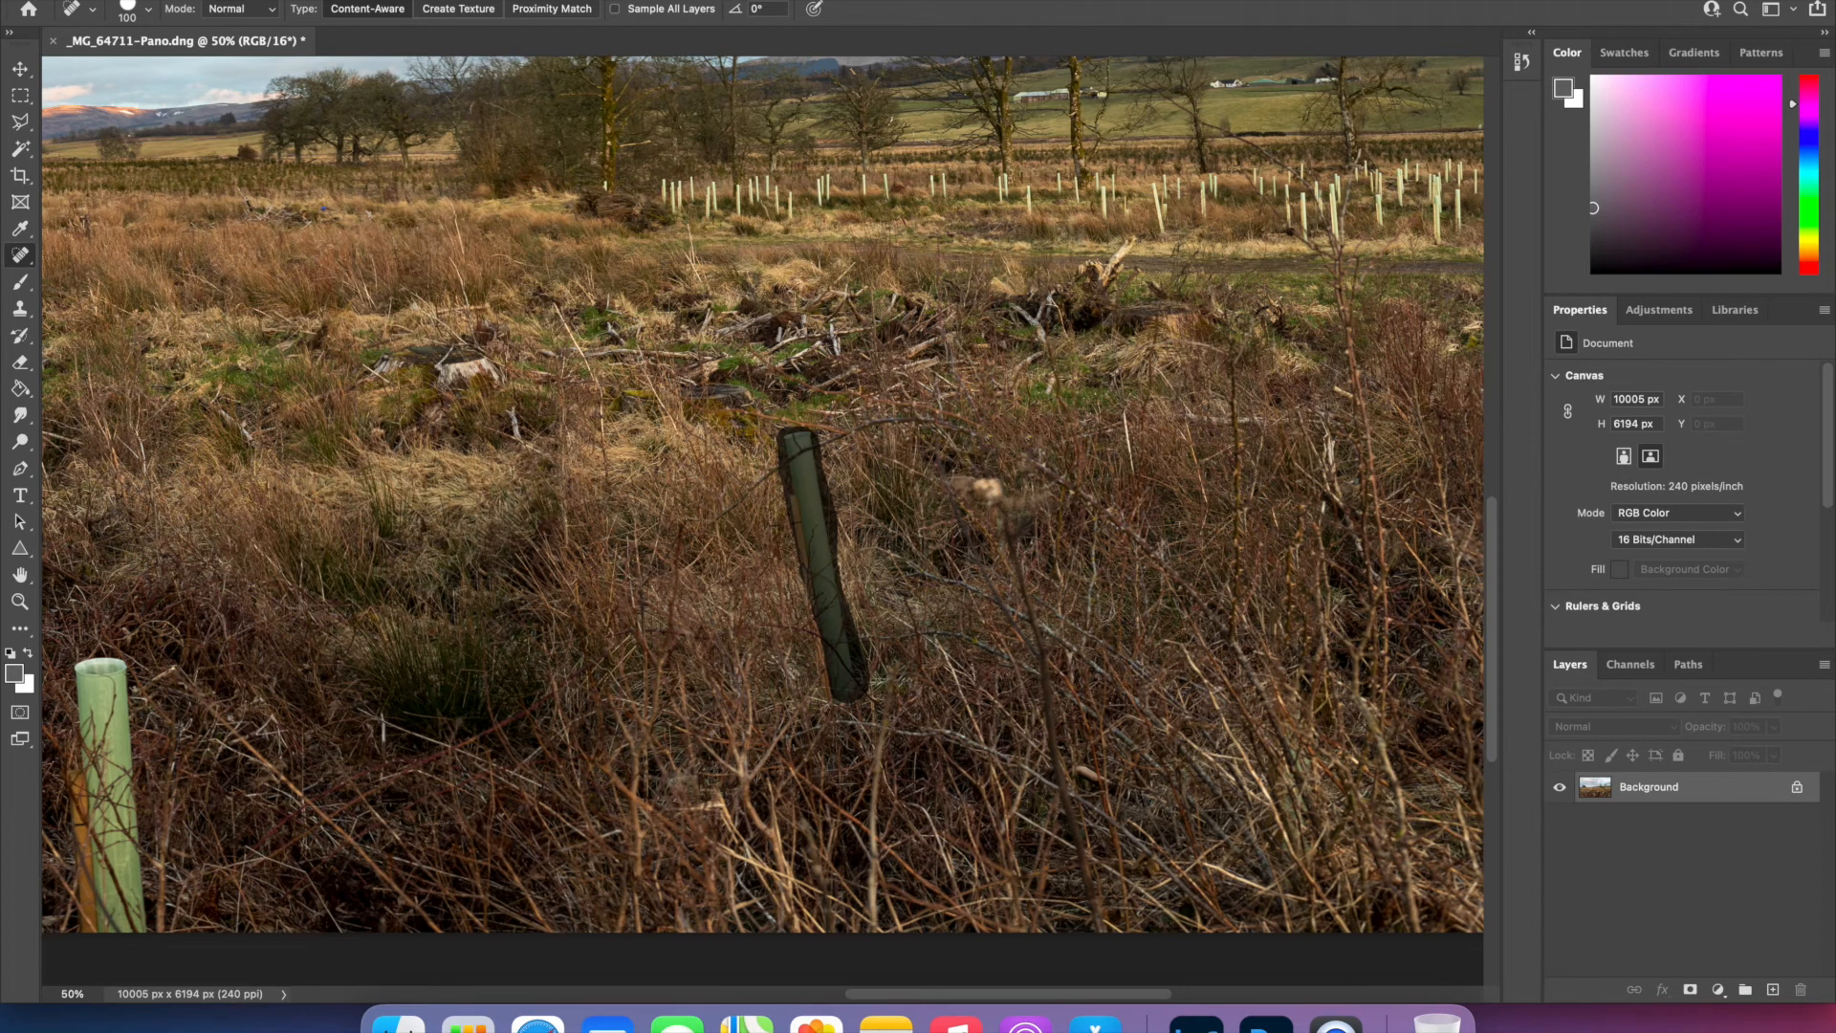
{"action": "scroll", "coordinate": [689, 704], "scroll_direction": "down", "scroll_amount": 5}
{"action": "scroll", "coordinate": [688, 705], "scroll_direction": "left", "scroll_amount": 10}
{"action": "scroll", "coordinate": [588, 471], "scroll_direction": "up", "scroll_amount": 1}
{"action": "scroll", "coordinate": [587, 471], "scroll_direction": "left", "scroll_amount": 1}
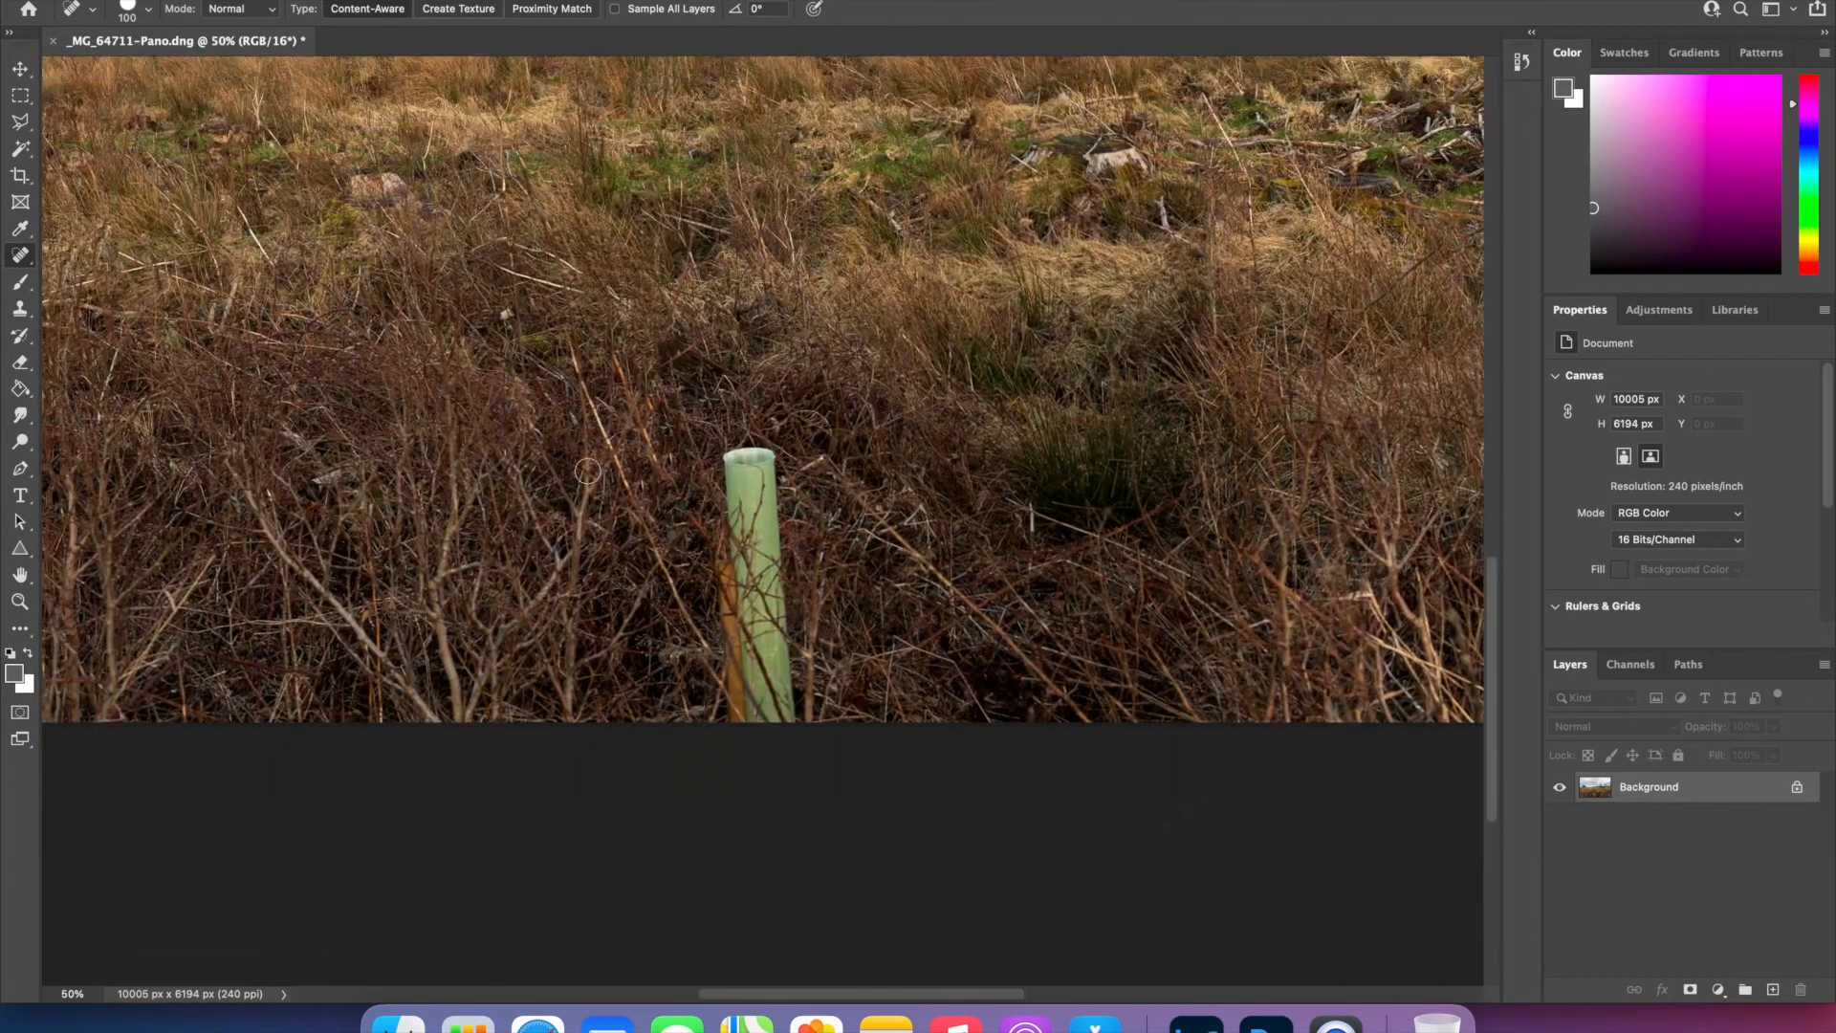
{"action": "mouse_move", "coordinate": [721, 450]}
{"action": "left_mouse_down"}
{"action": "mouse_move", "coordinate": [768, 459]}
{"action": "mouse_move", "coordinate": [792, 722]}
{"action": "mouse_move", "coordinate": [737, 718]}
{"action": "mouse_move", "coordinate": [733, 548]}
{"action": "mouse_move", "coordinate": [749, 724]}
{"action": "mouse_move", "coordinate": [777, 697]}
{"action": "left_mouse_up"}
{"action": "left_click_drag", "start_coordinate": [737, 467], "coordinate": [765, 475]}
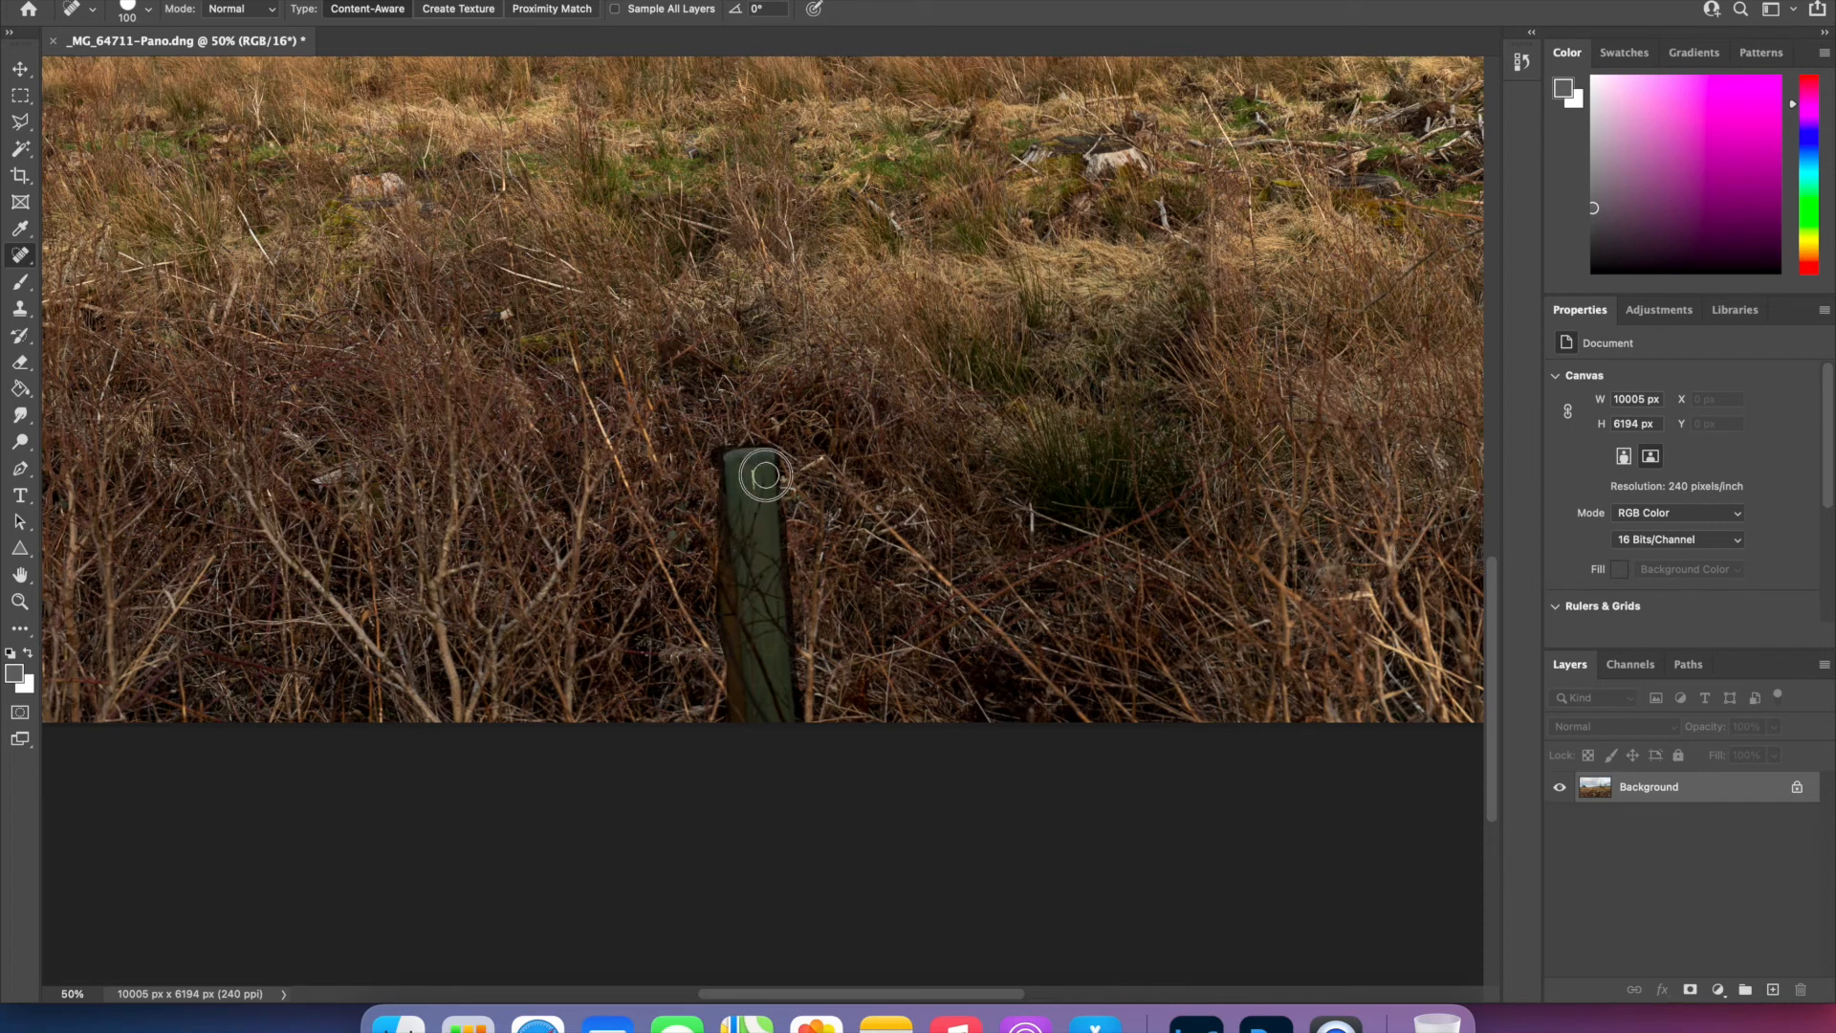
{"action": "left_click", "coordinate": [754, 484]}
- Remove the remaining pale seed head in the right foreground with spot healing, then return to the Move tool
{"action": "key", "text": "super+minus"}
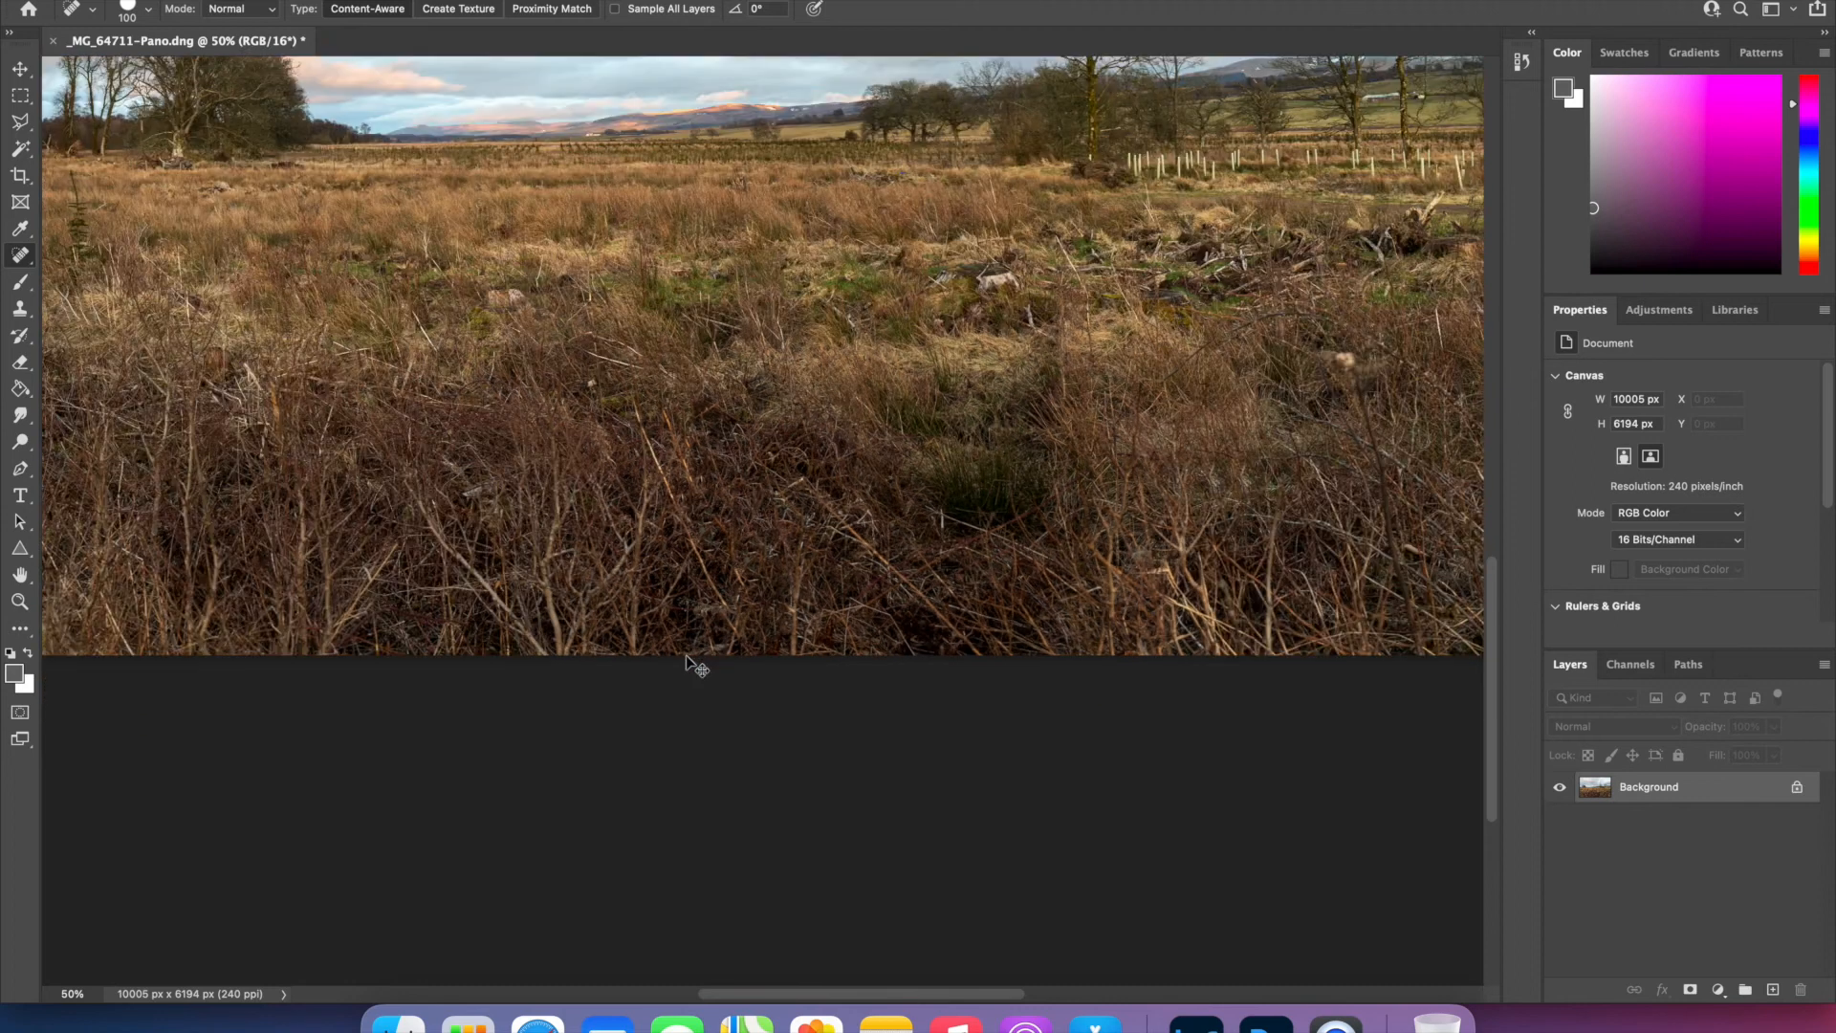
{"action": "key", "text": "super+minus"}
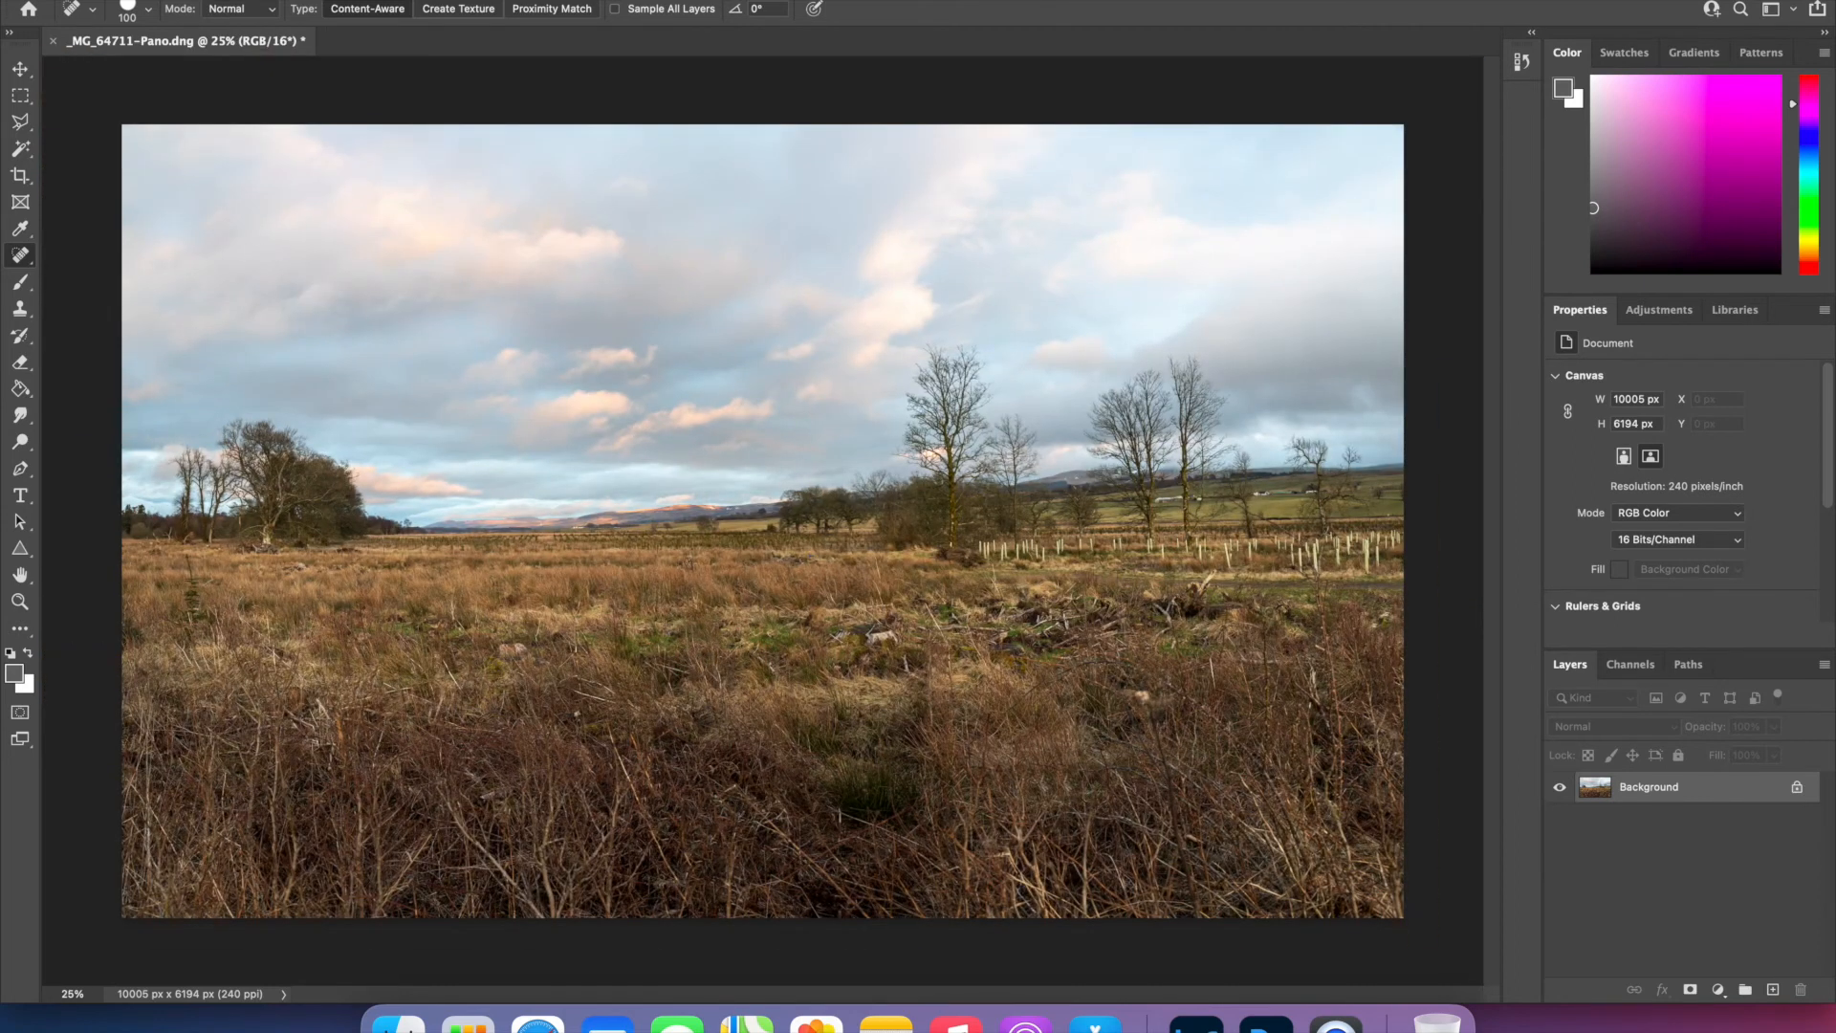
{"action": "left_click", "coordinate": [1143, 698]}
{"action": "left_click", "coordinate": [20, 68]}
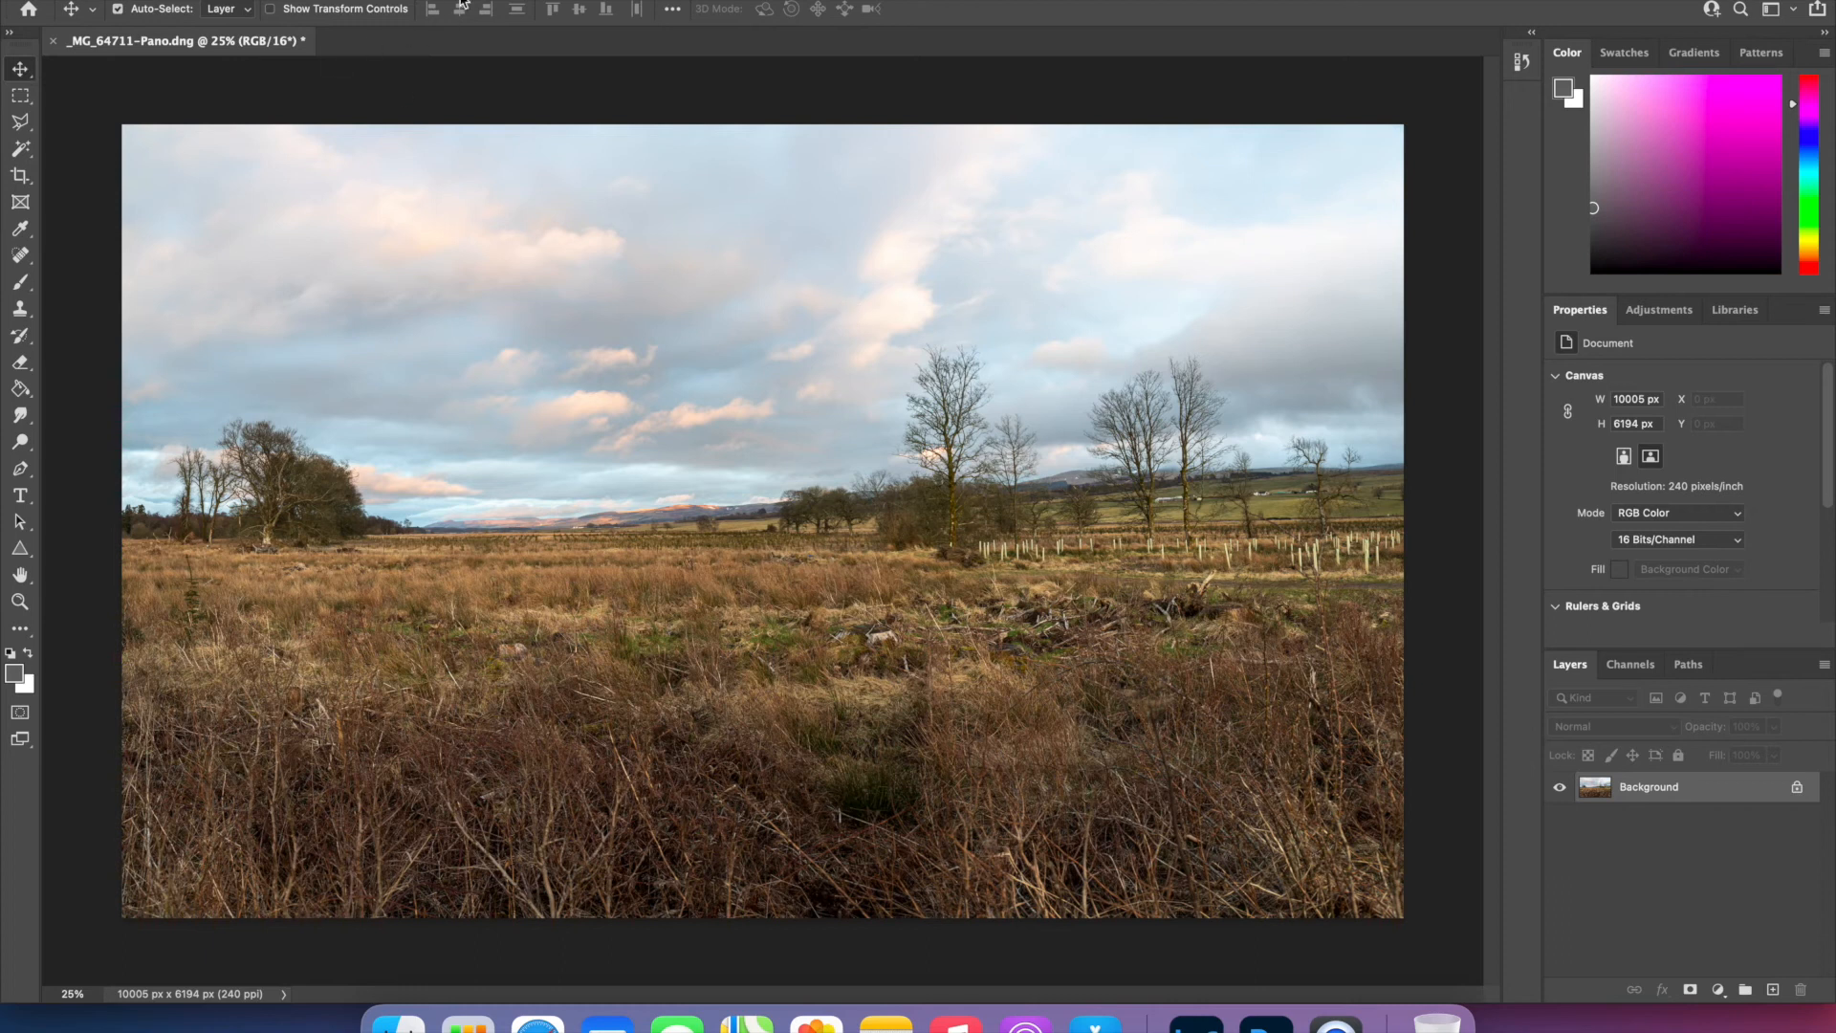
- Add a new empty layer above the panorama's background, with Normal blending and 100% opacity
{"action": "left_click", "coordinate": [308, 0]}
{"action": "mouse_move", "coordinate": [330, 0]}
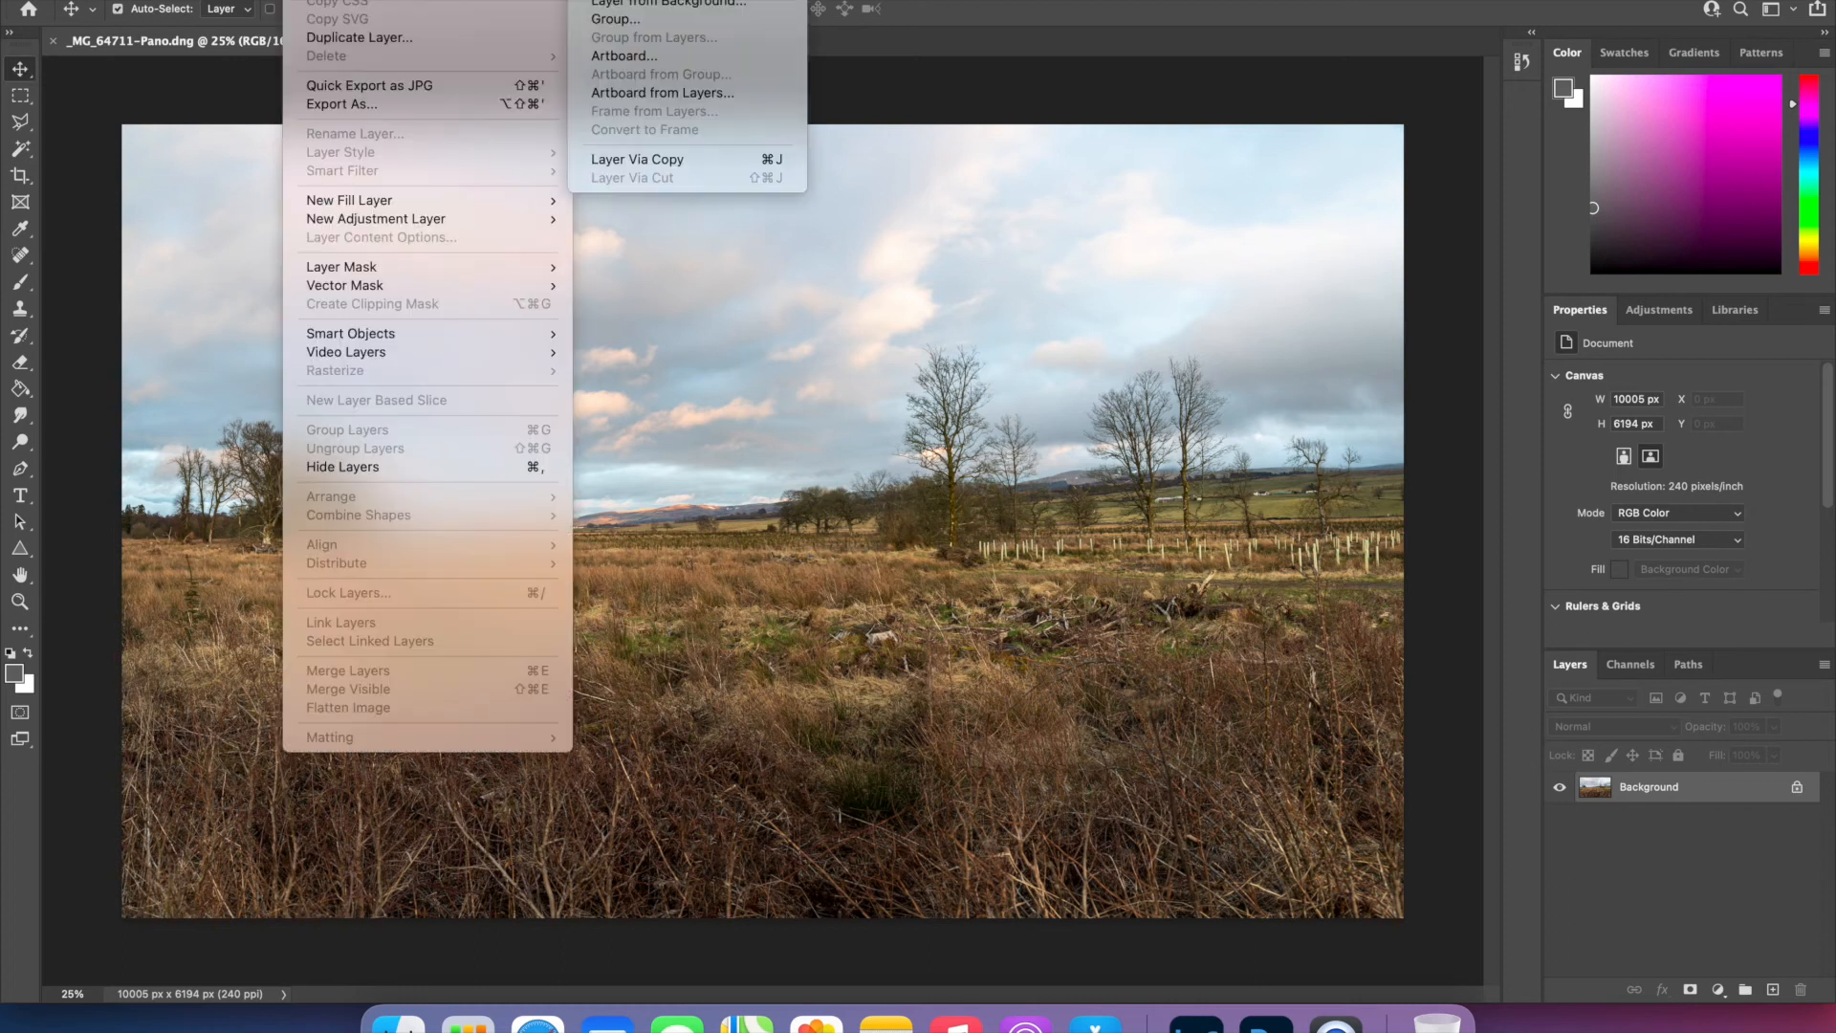
{"action": "left_click", "coordinate": [614, 0]}
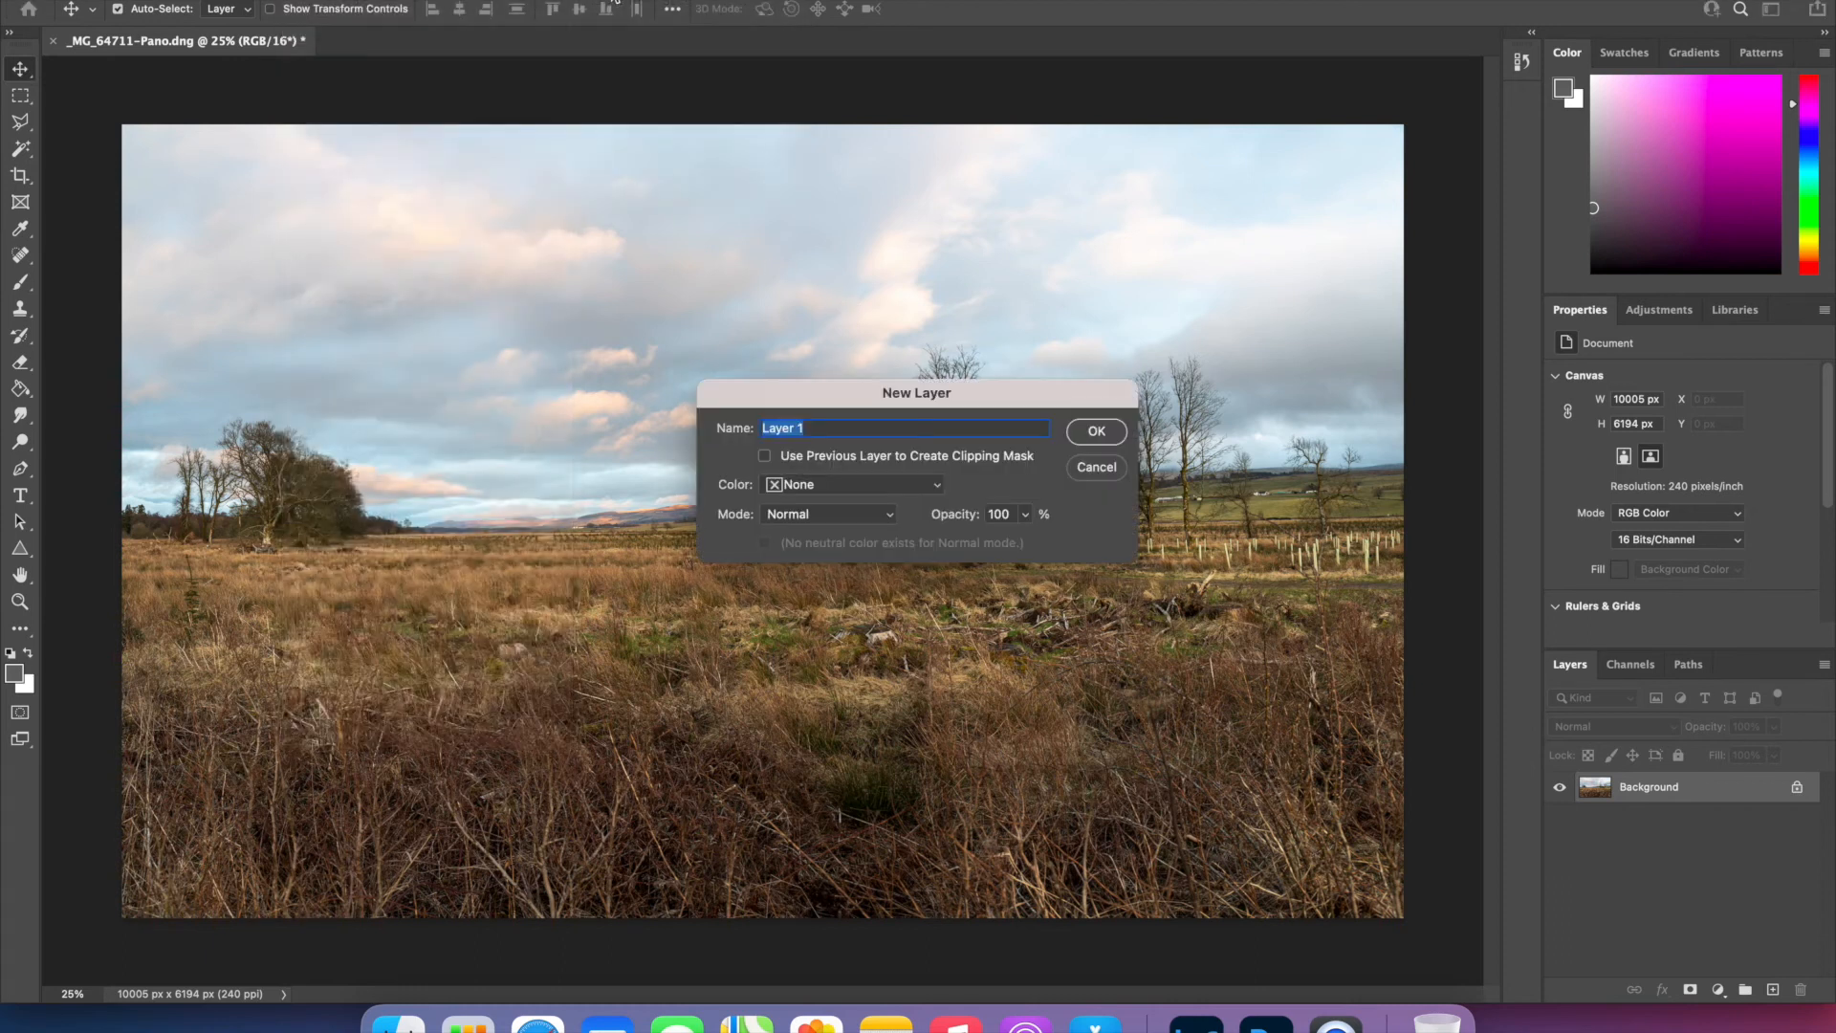
{"action": "left_click", "coordinate": [1100, 436]}
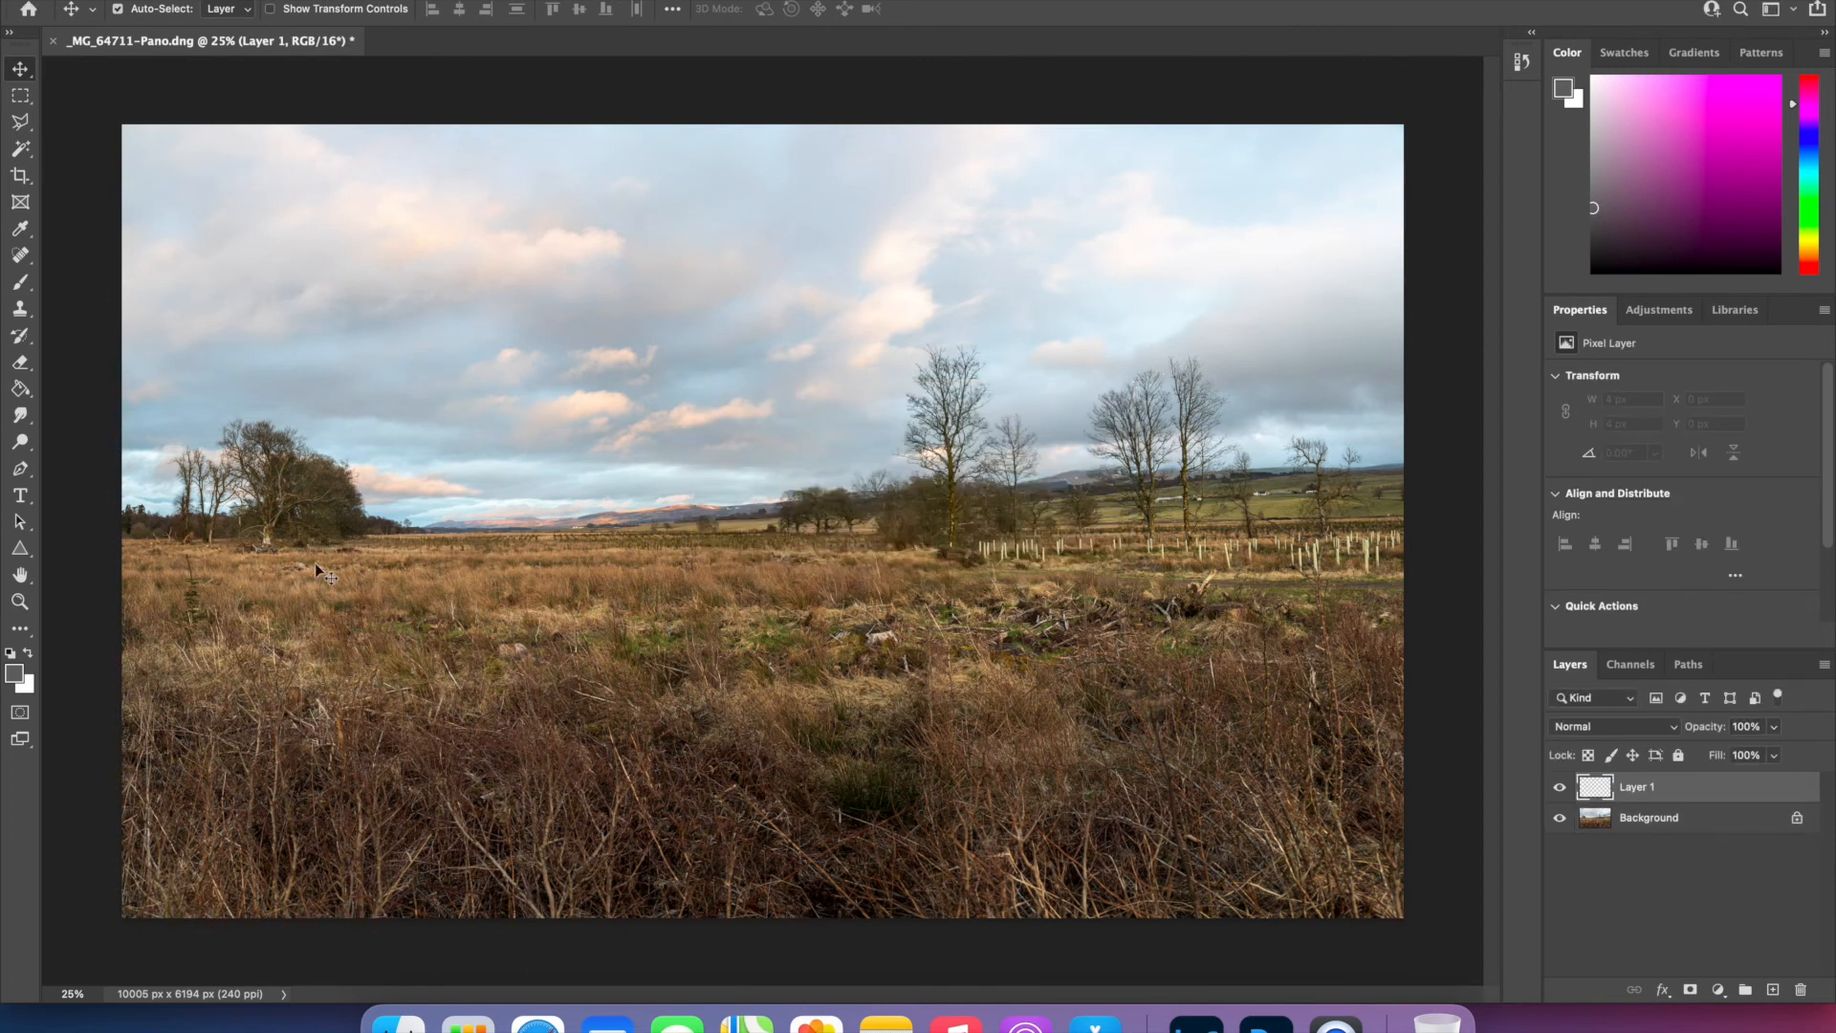
- Set the foreground colour to black and draw a linear black-to-transparent gradient from the top of the sky straight down into the field
{"action": "left_click", "coordinate": [17, 673]}
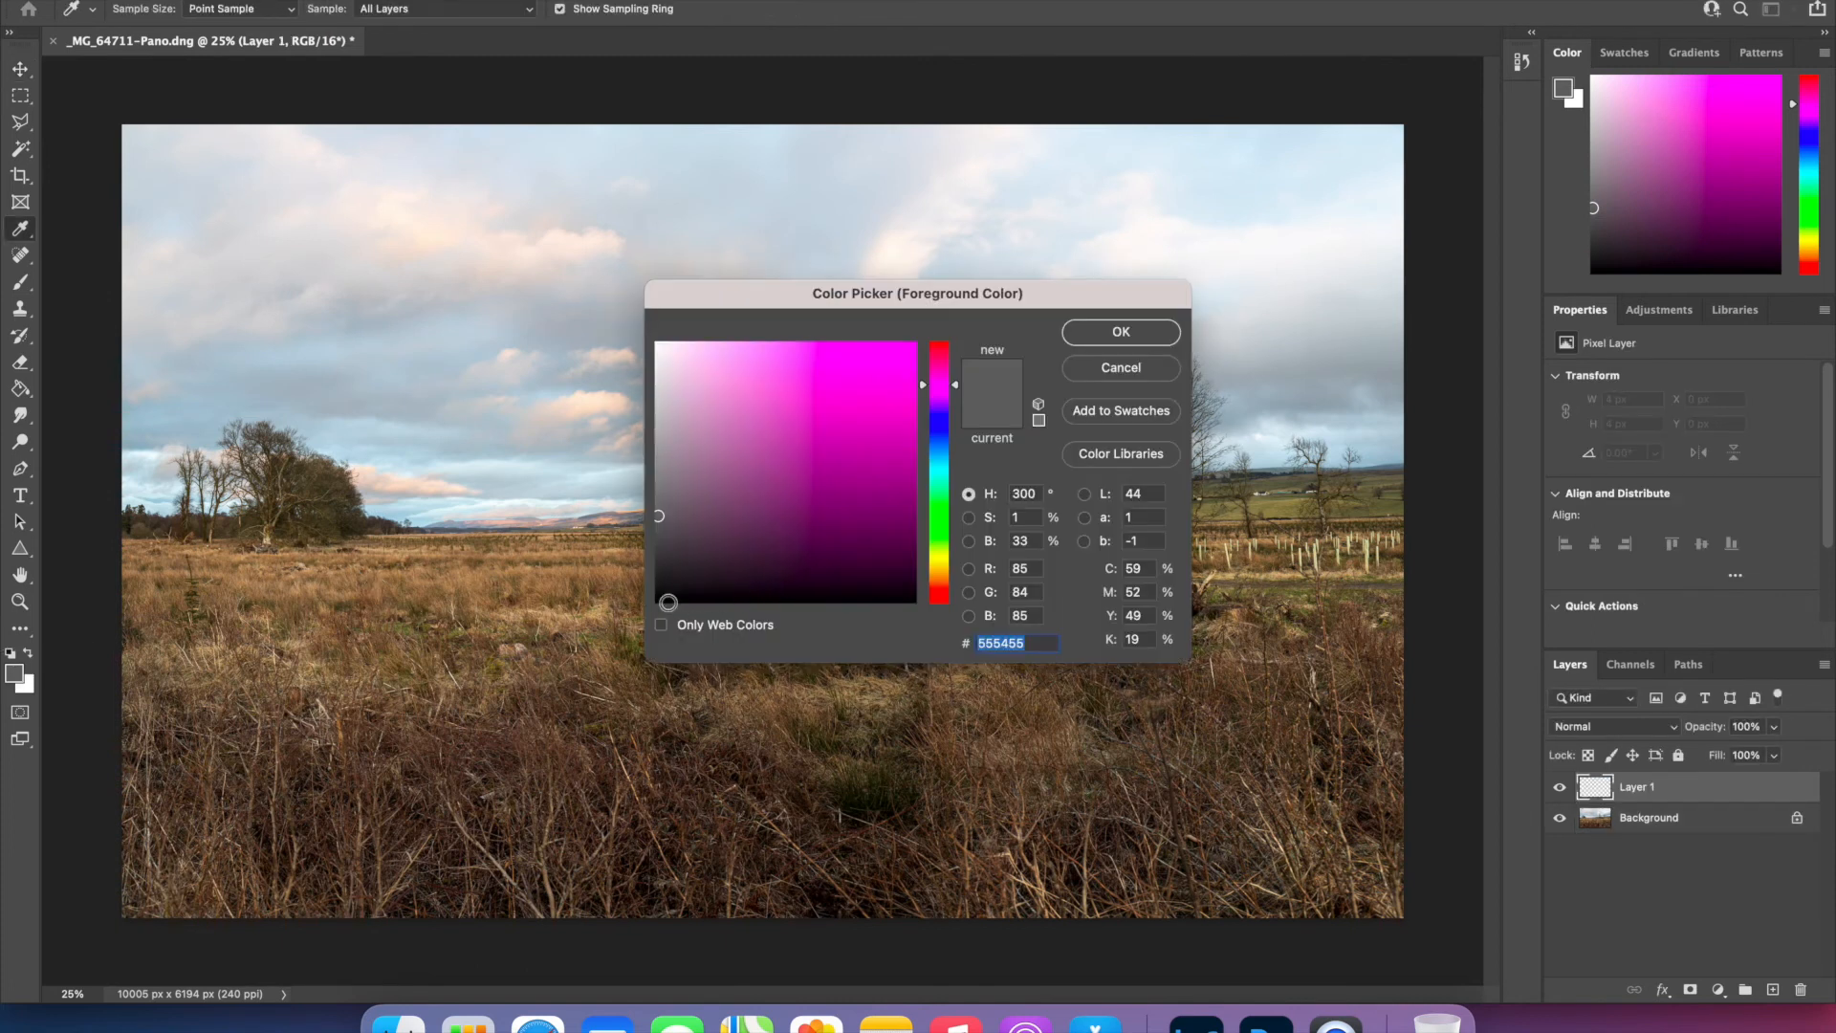
{"action": "left_click", "coordinate": [658, 600]}
{"action": "left_click", "coordinate": [1117, 331]}
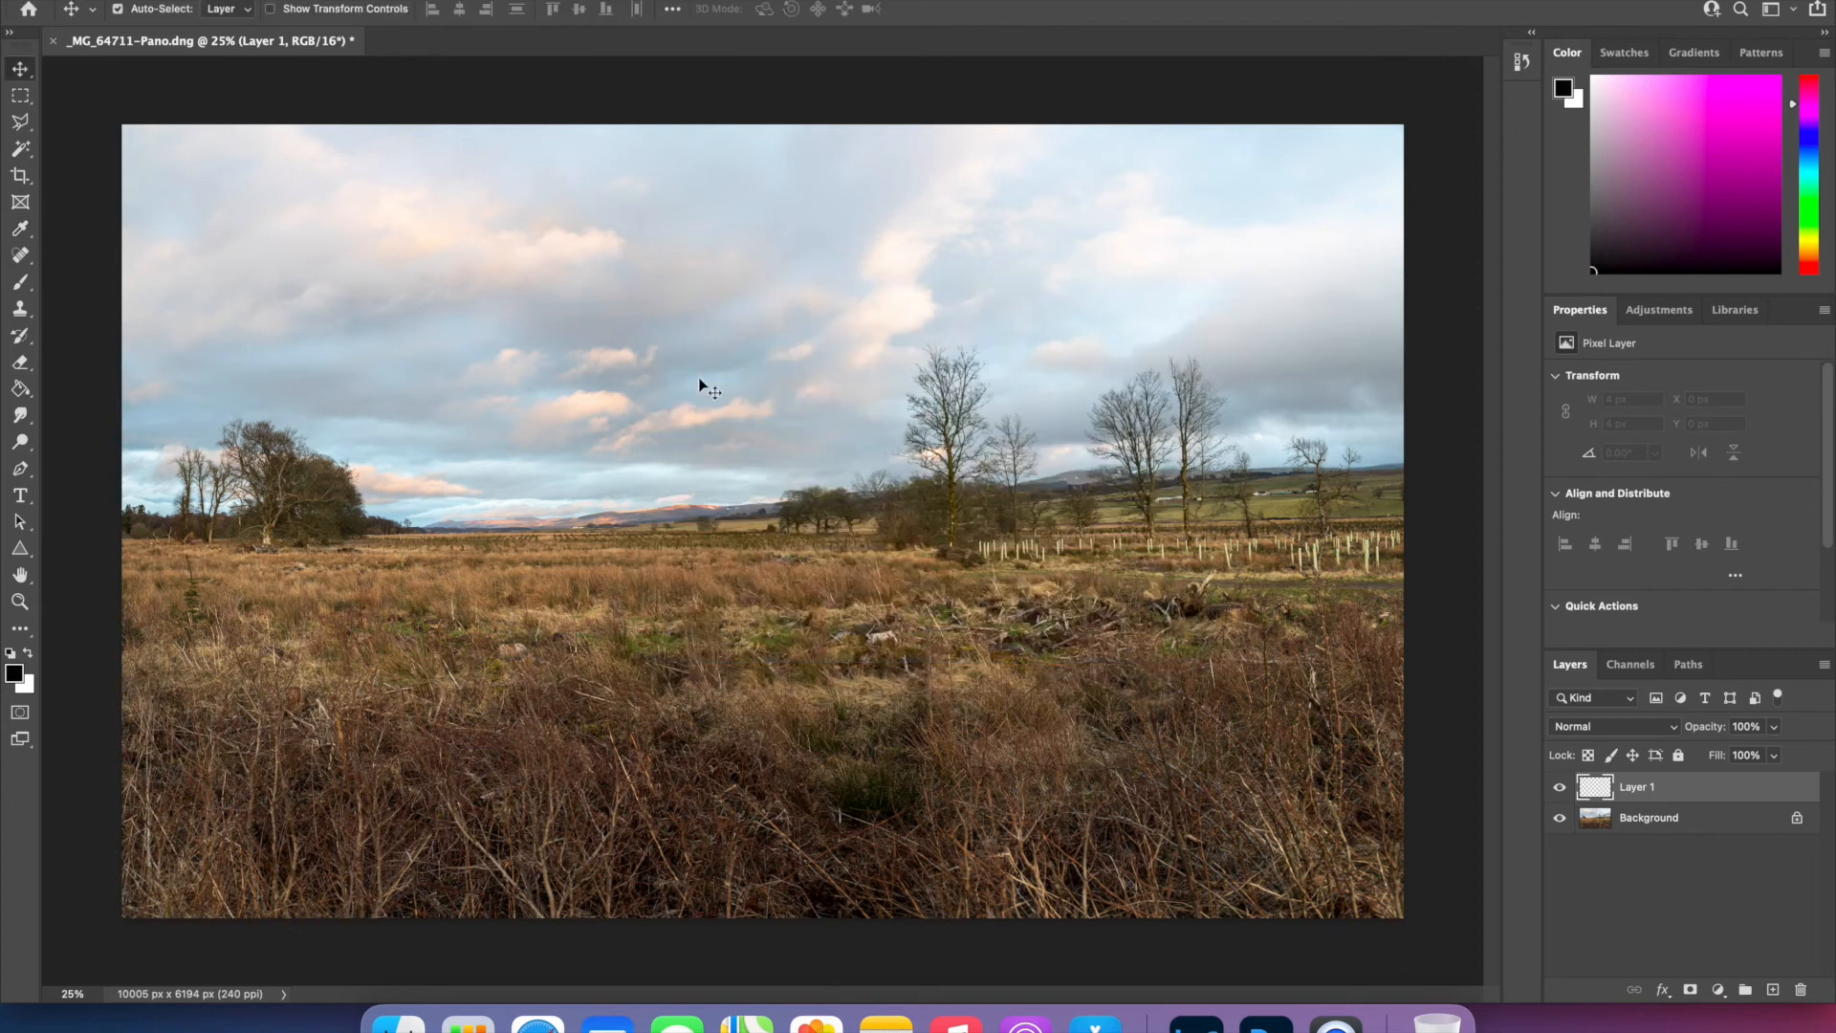
{"action": "left_click", "coordinate": [33, 402]}
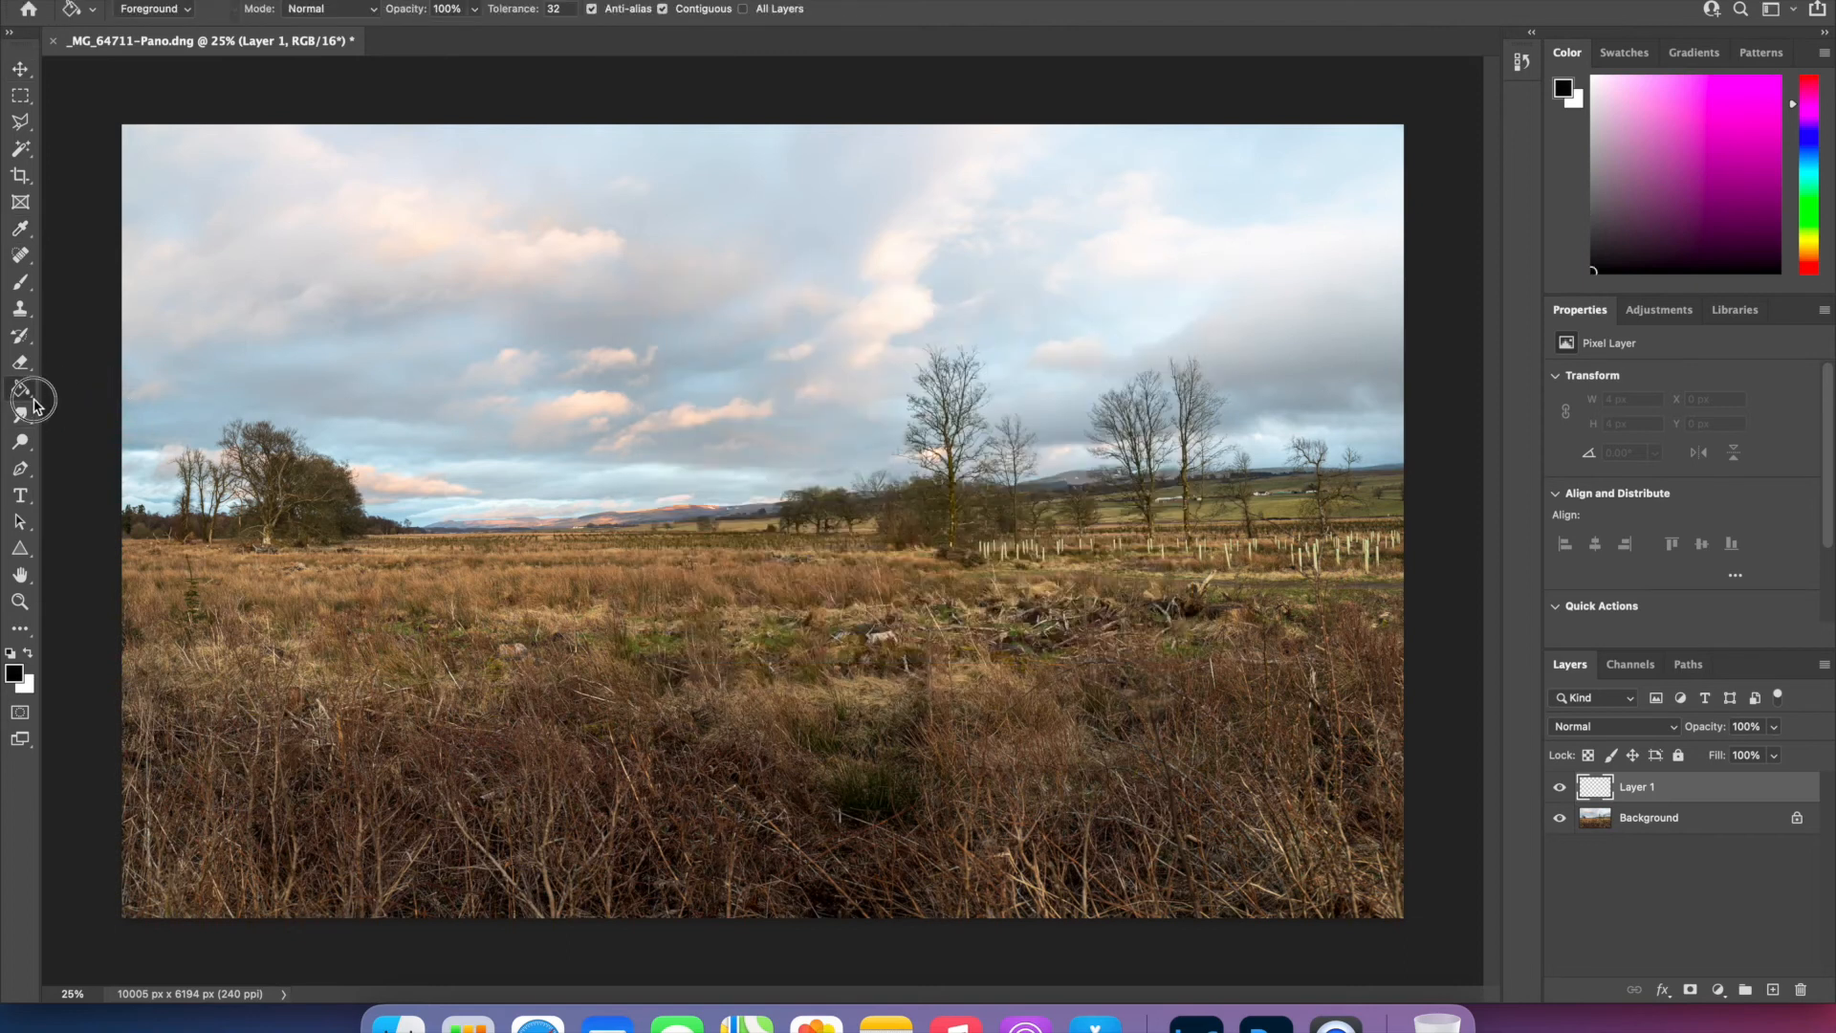
{"action": "left_click", "coordinate": [105, 386]}
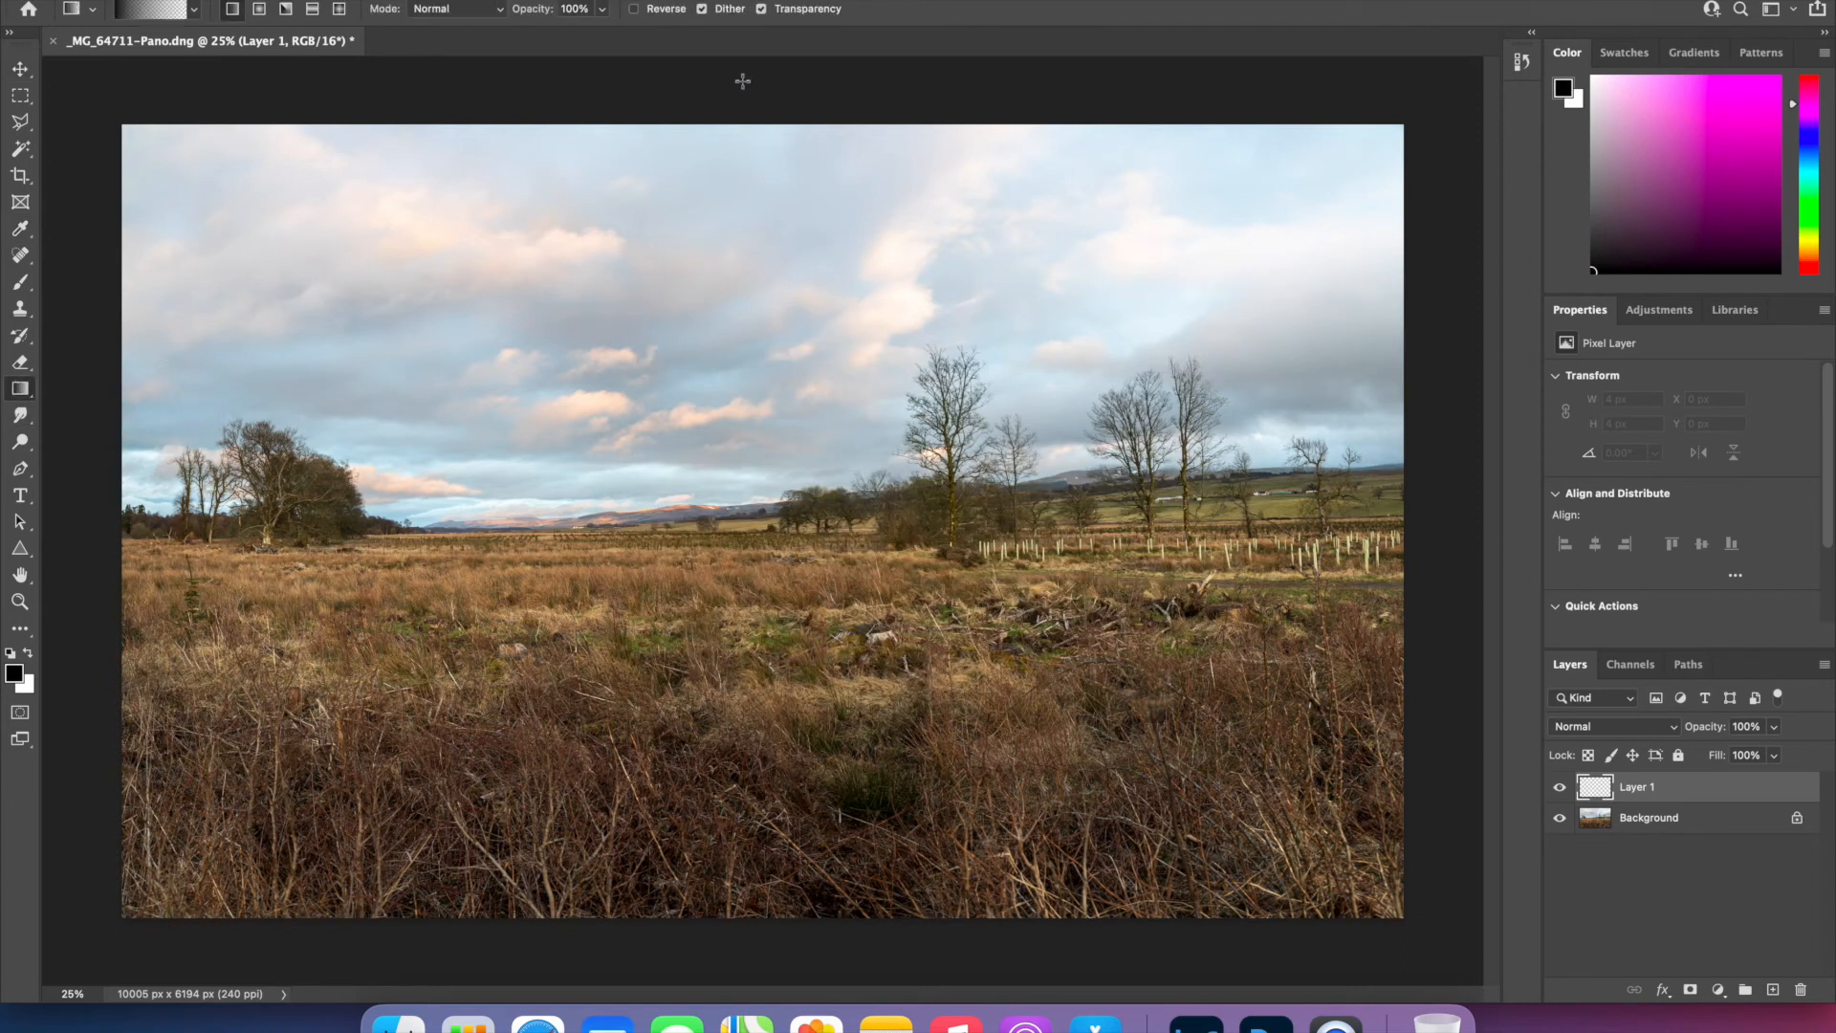
{"action": "left_click_drag", "start_coordinate": [753, 111], "coordinate": [753, 764]}
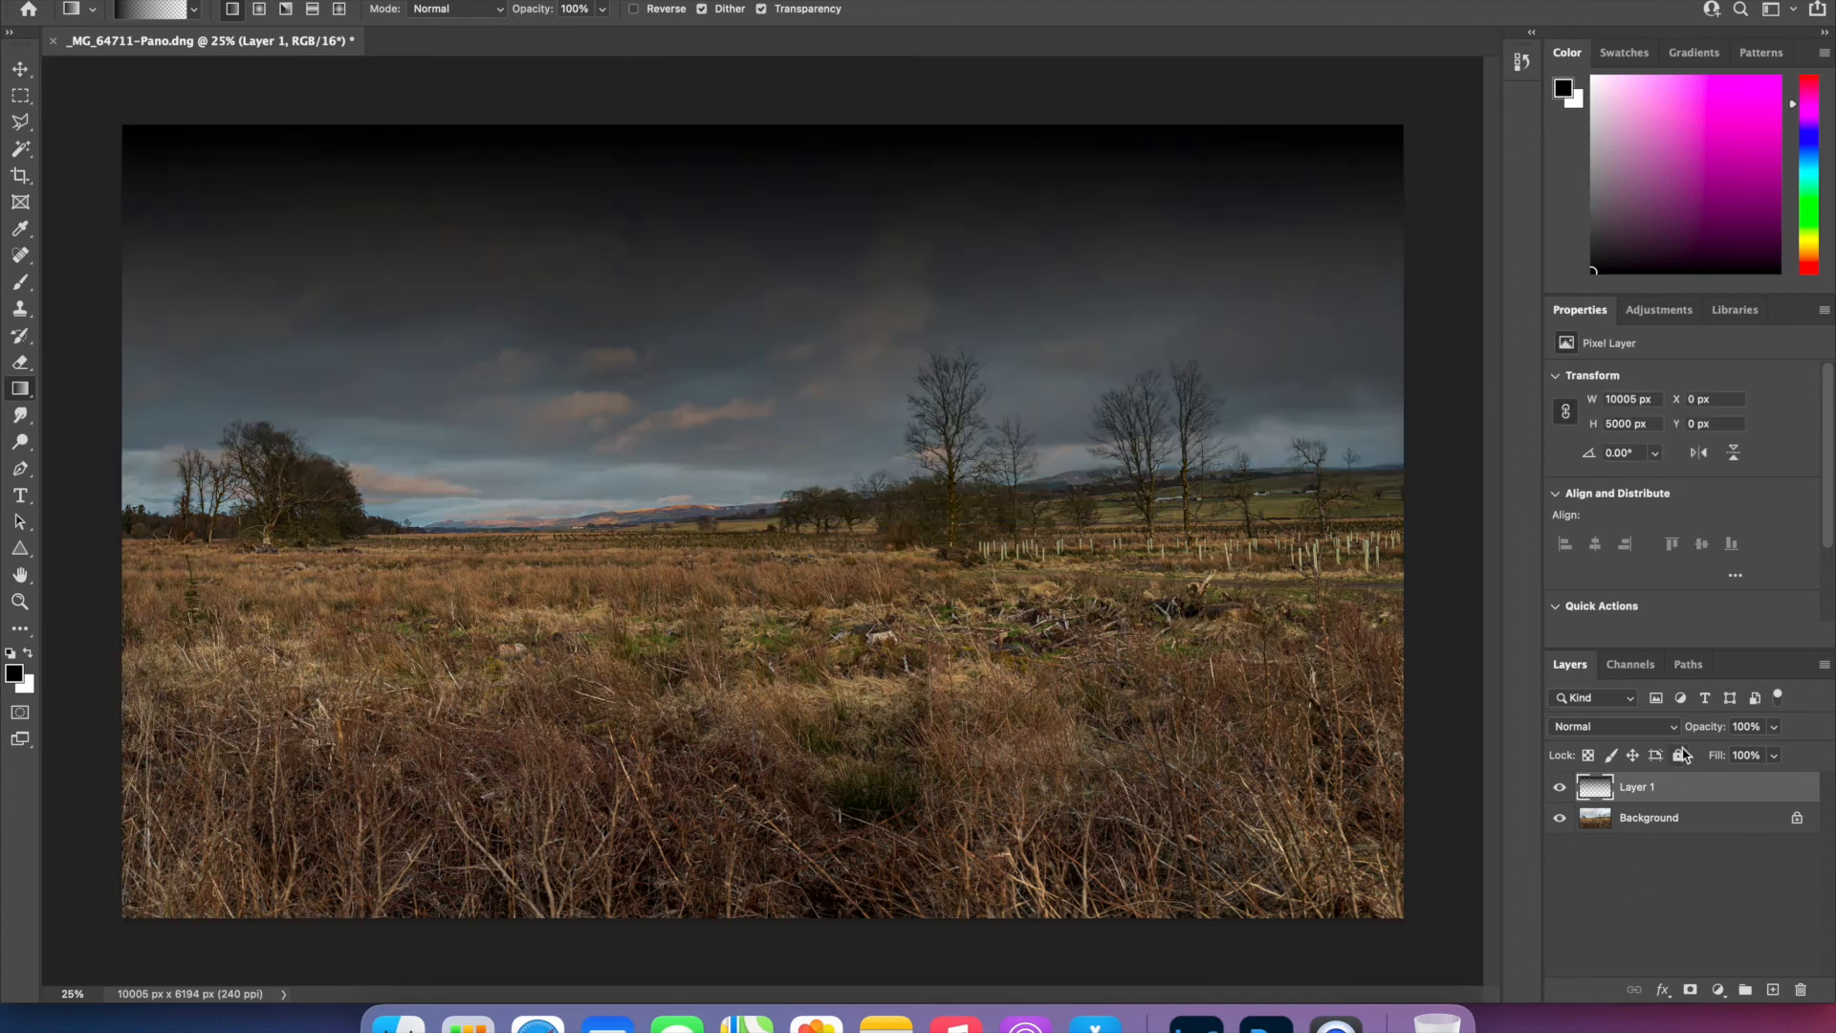
- Set the gradient layer's blend mode to Soft Light and toggle its visibility to compare the sky before and after
{"action": "left_click", "coordinate": [1675, 728]}
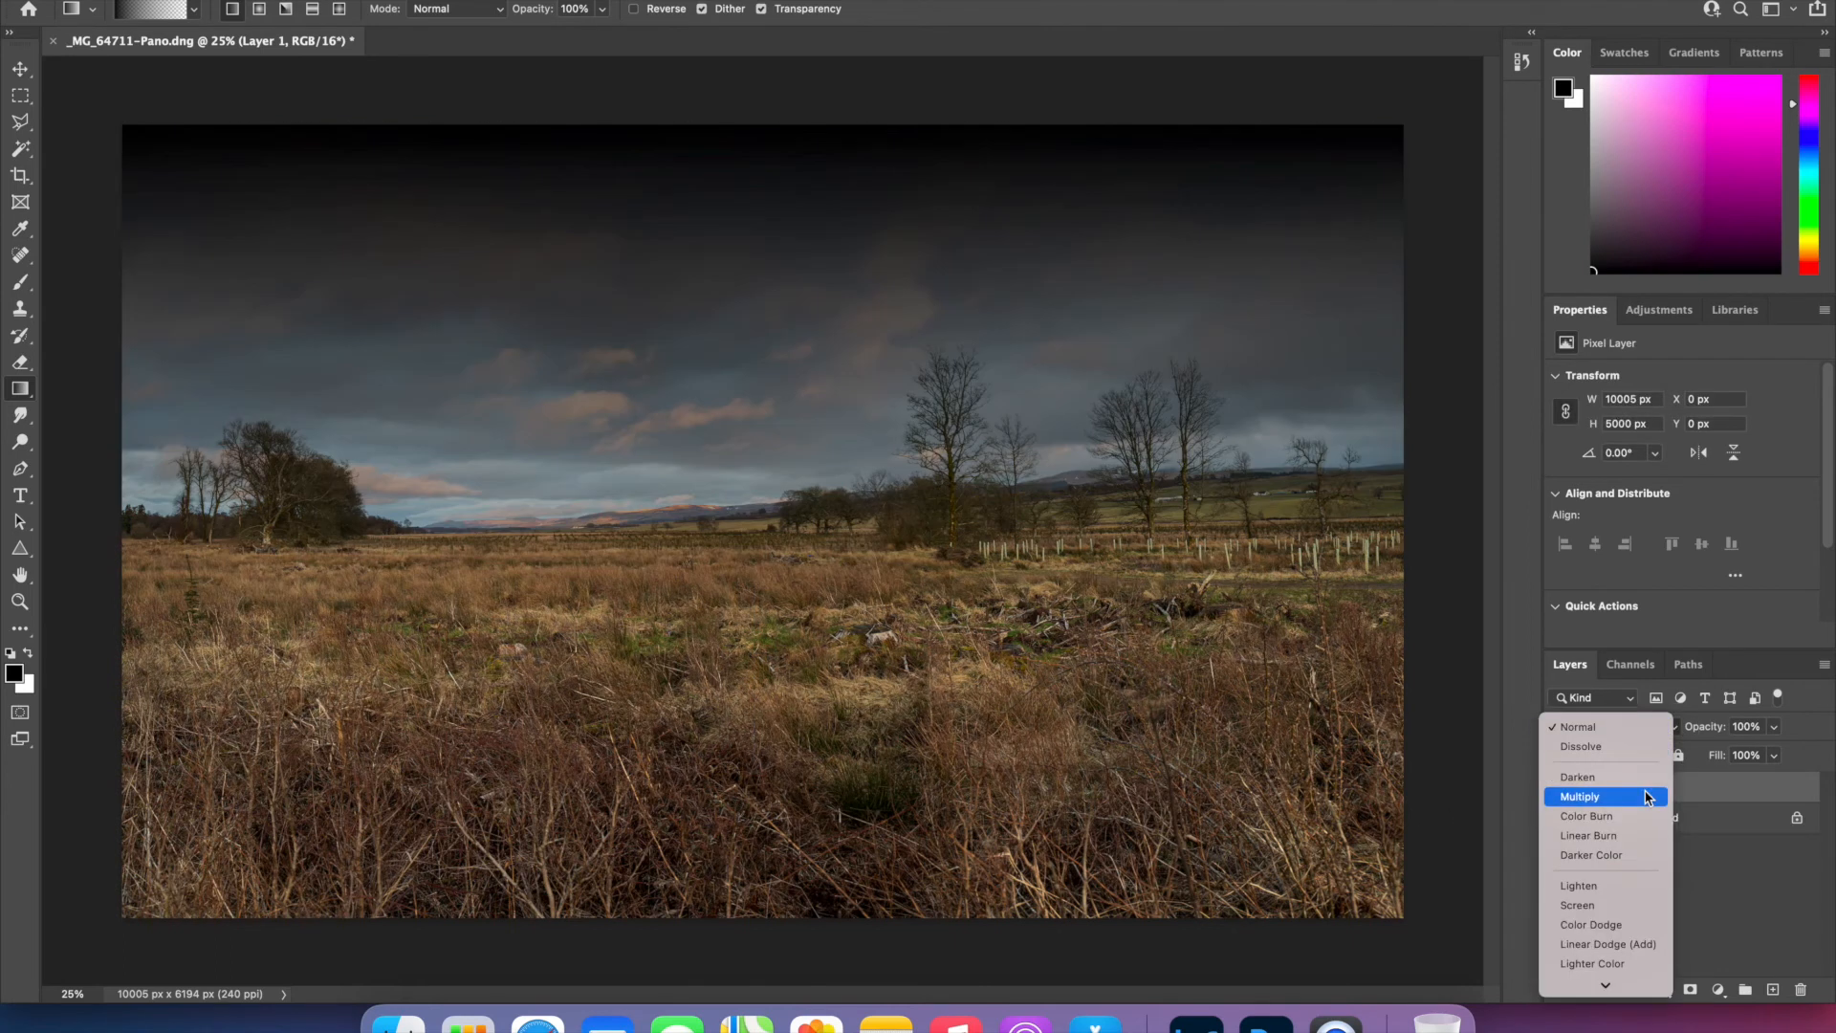
{"action": "scroll", "coordinate": [1631, 871], "scroll_direction": "down", "scroll_amount": 5}
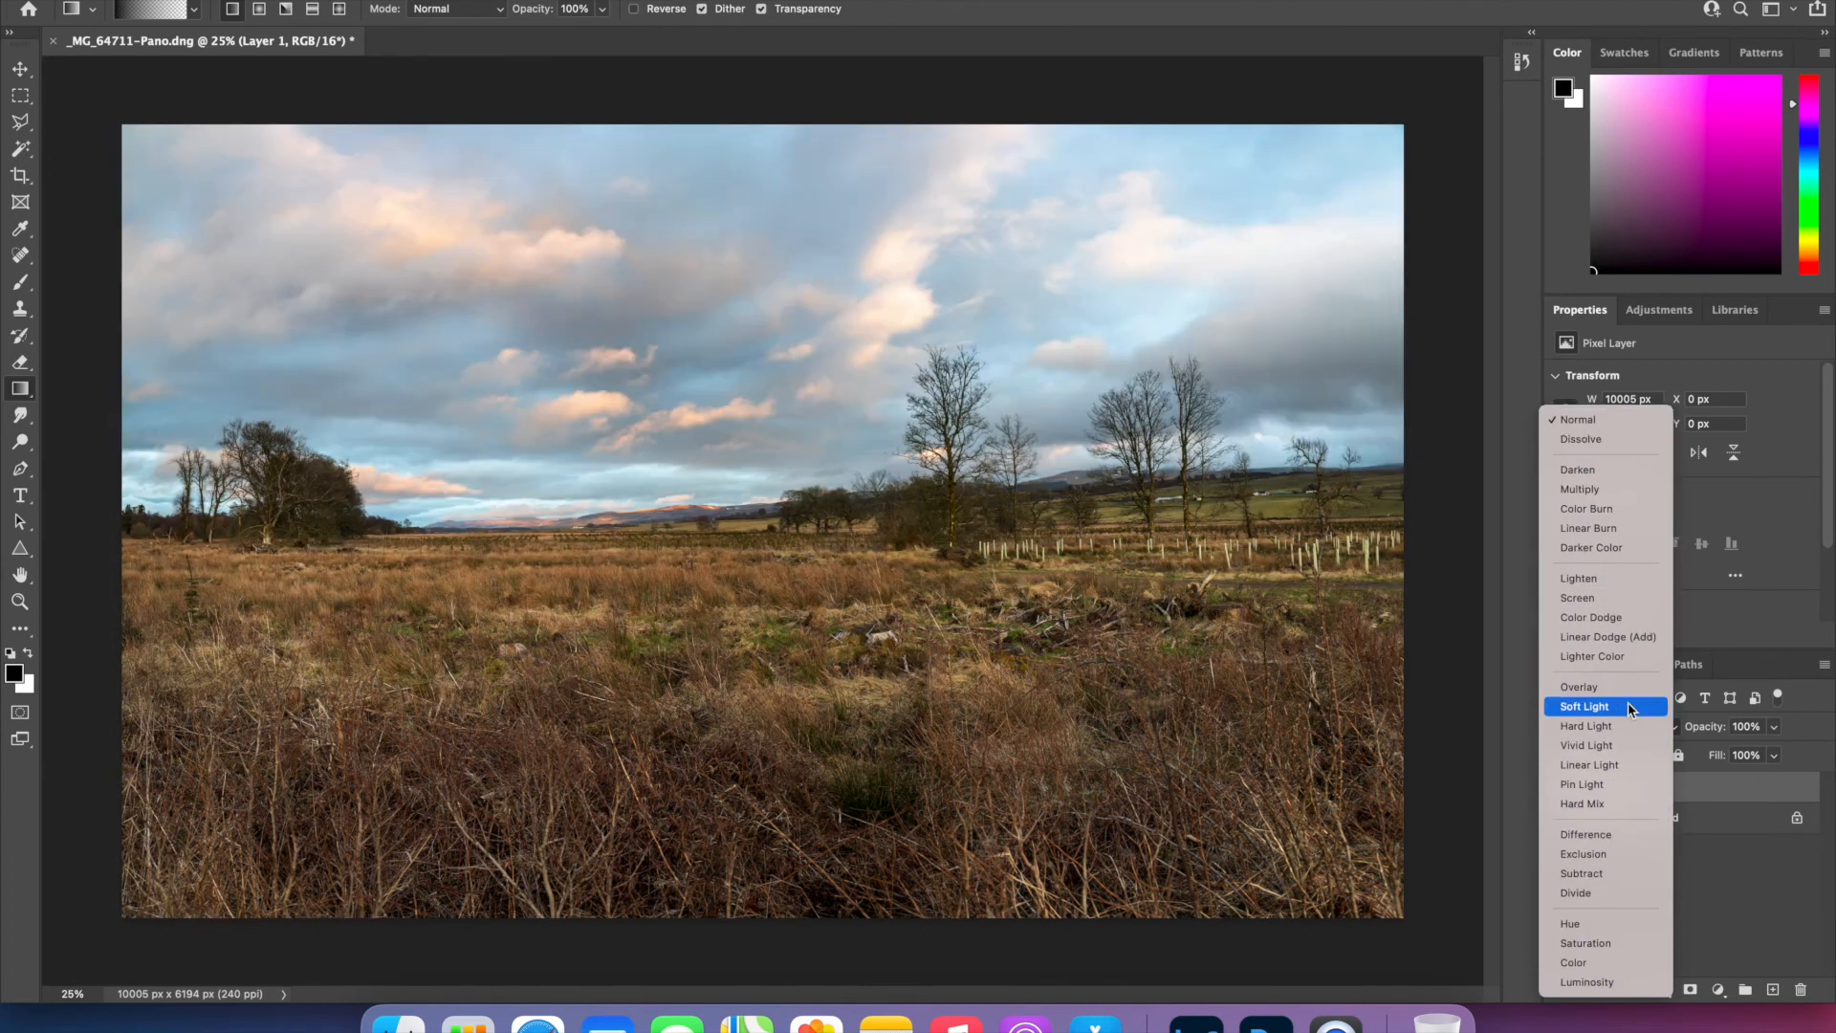
{"action": "left_click", "coordinate": [1628, 706]}
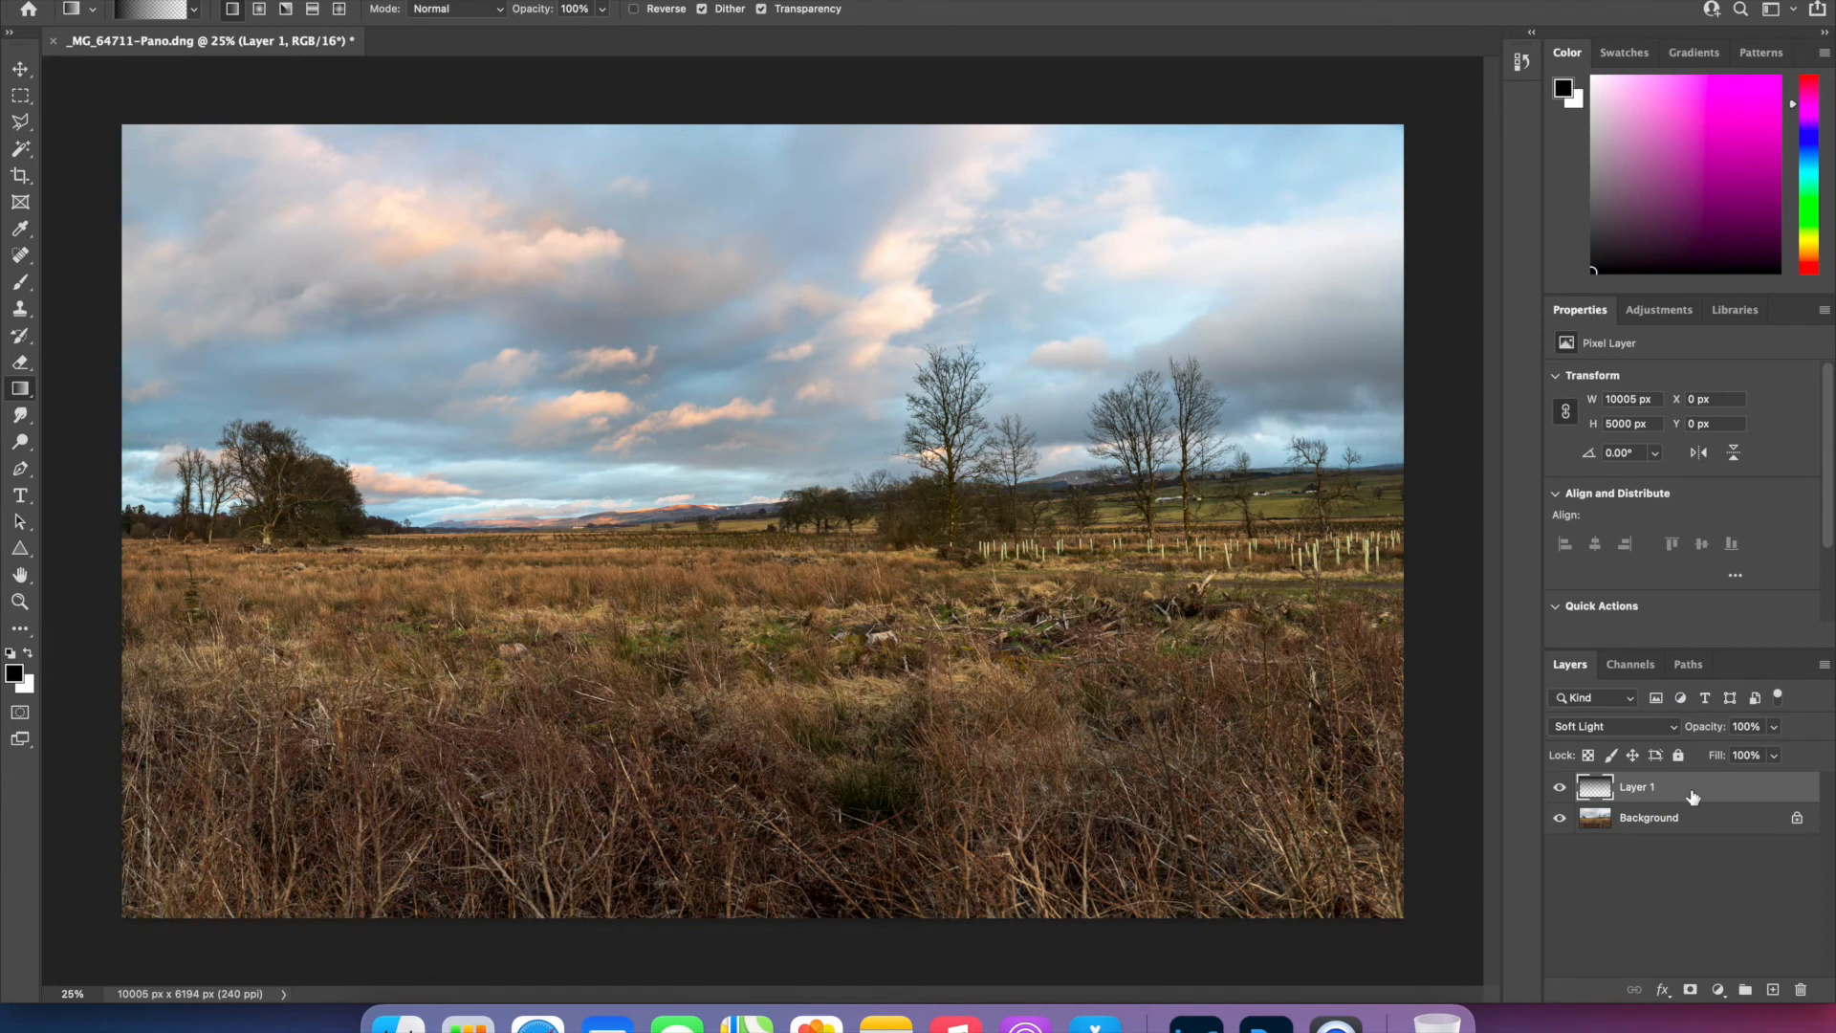
{"action": "left_click", "coordinate": [1560, 790]}
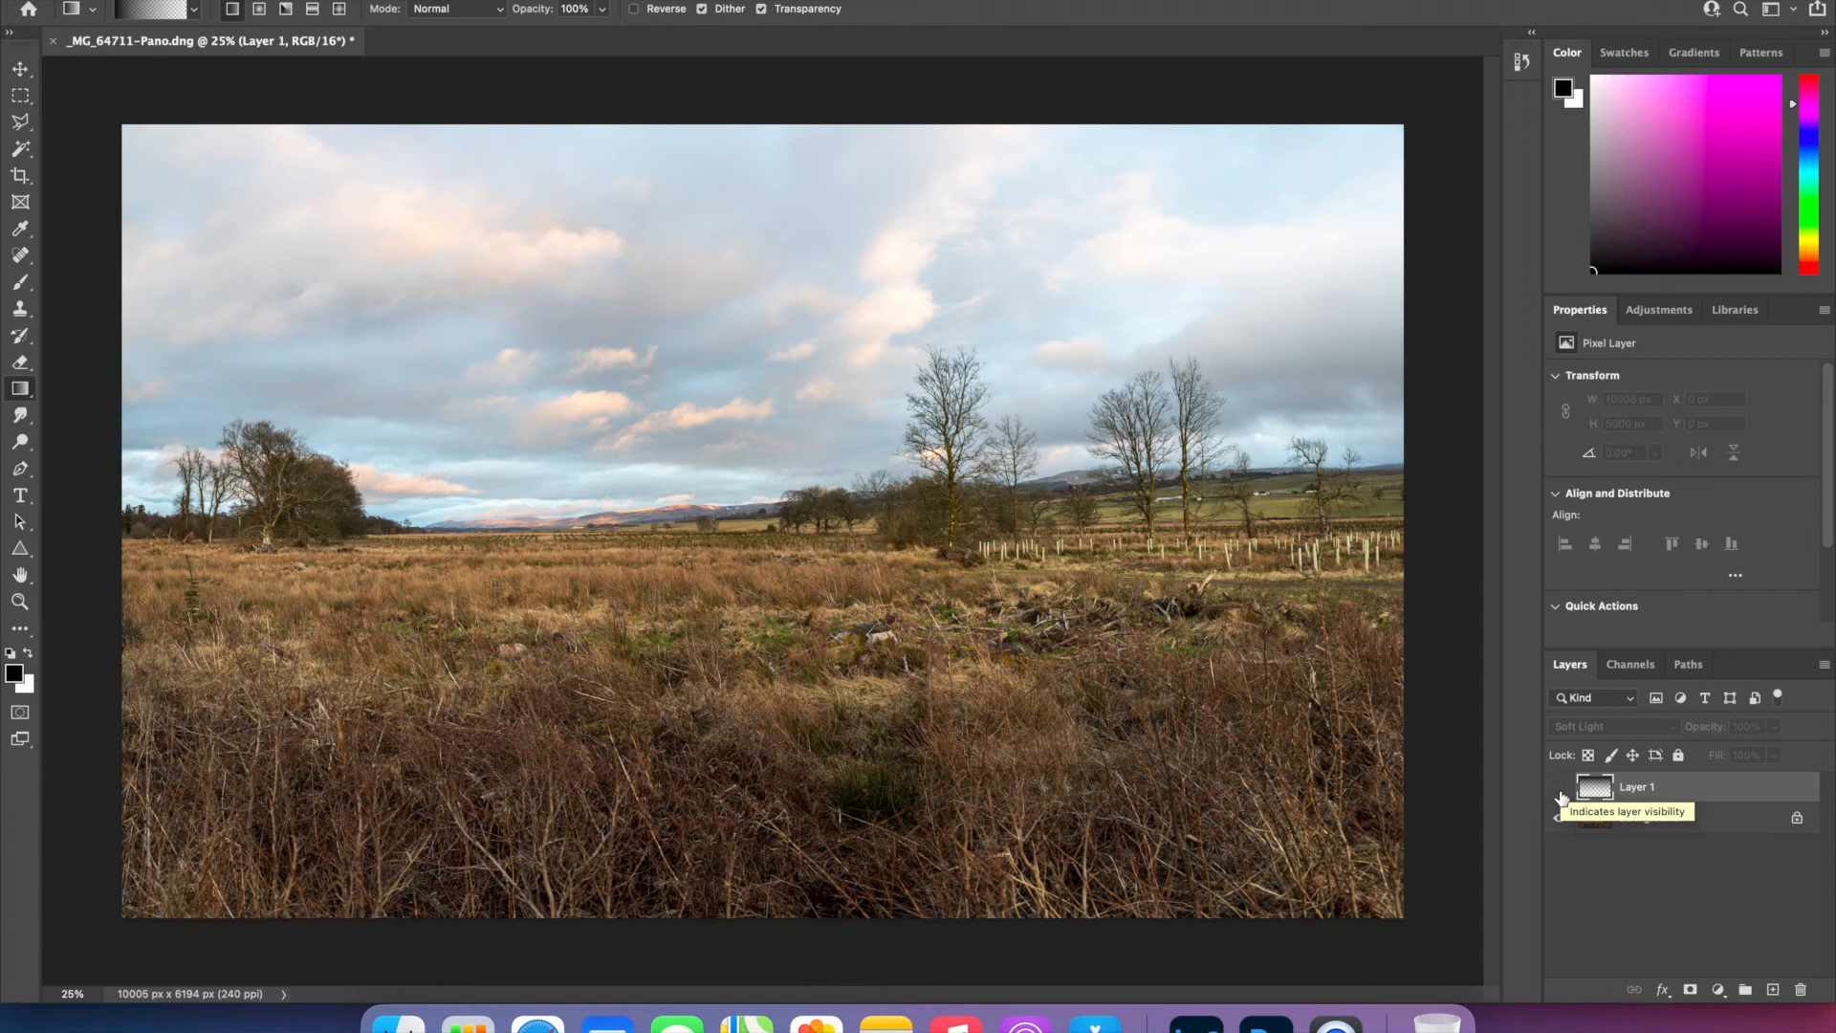
{"action": "left_click", "coordinate": [1559, 790]}
{"action": "left_click", "coordinate": [1560, 790]}
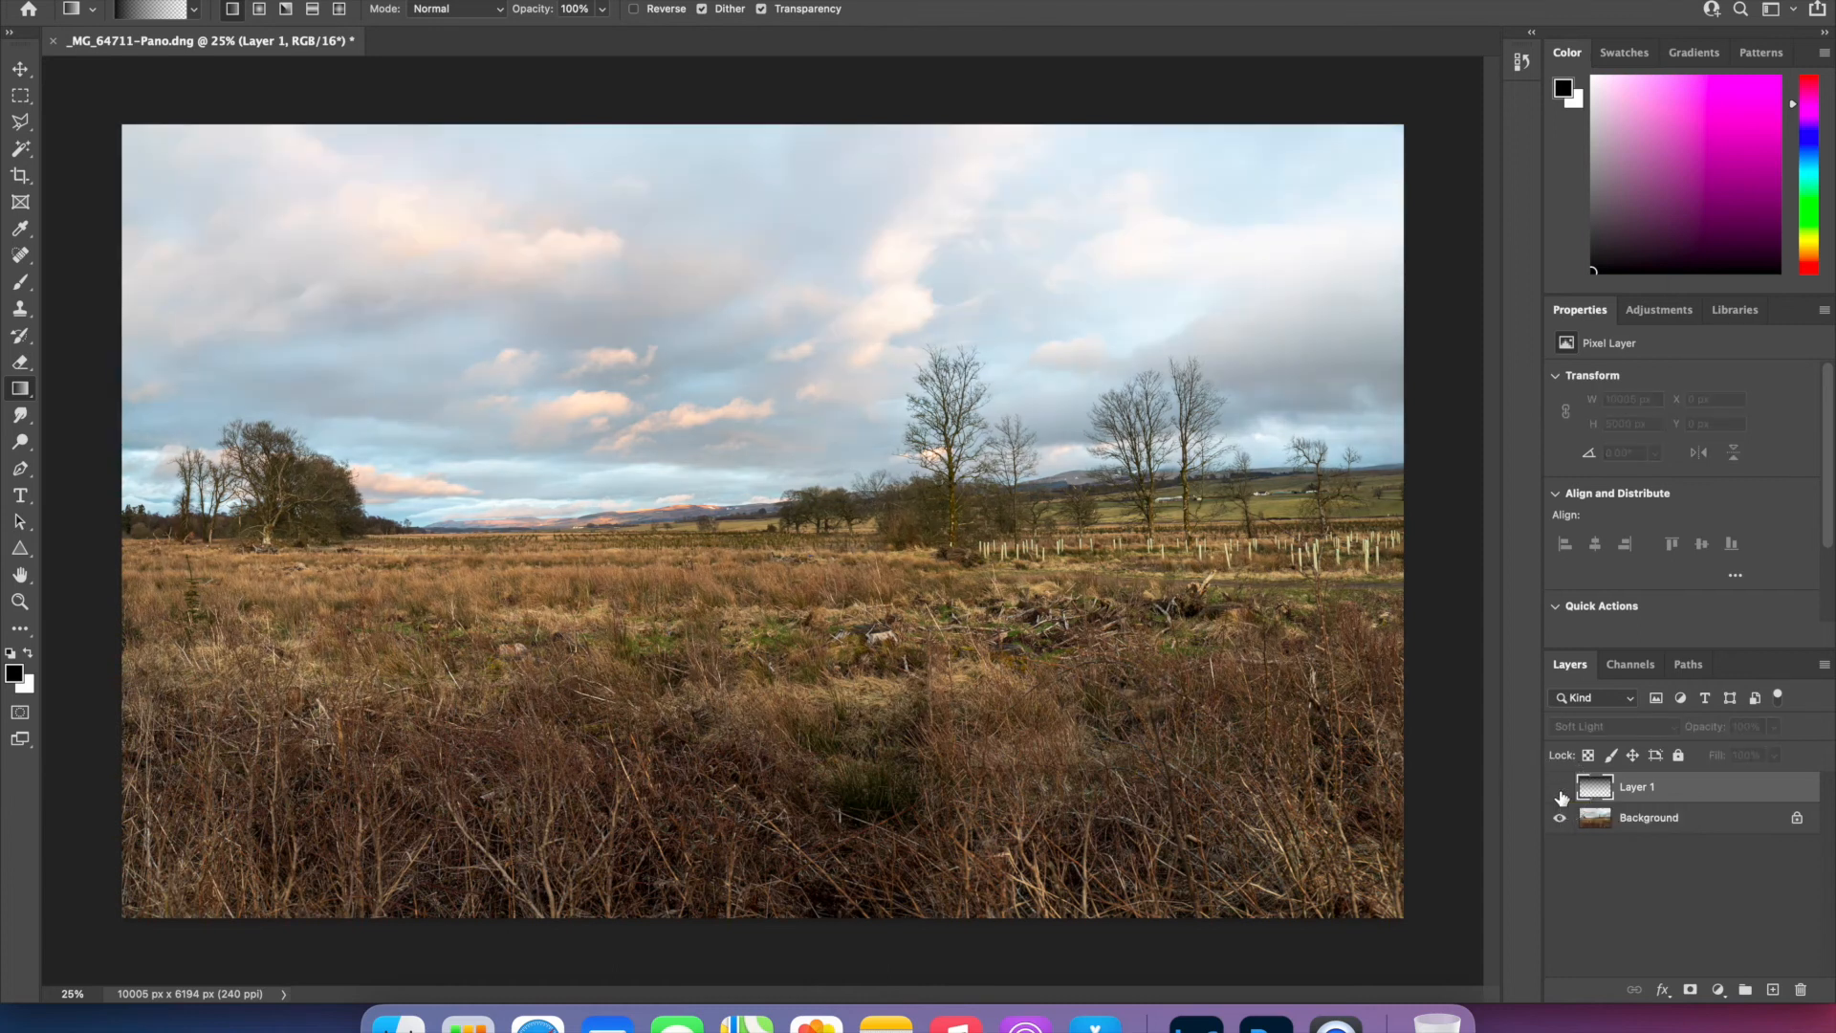
{"action": "left_click", "coordinate": [1559, 790]}
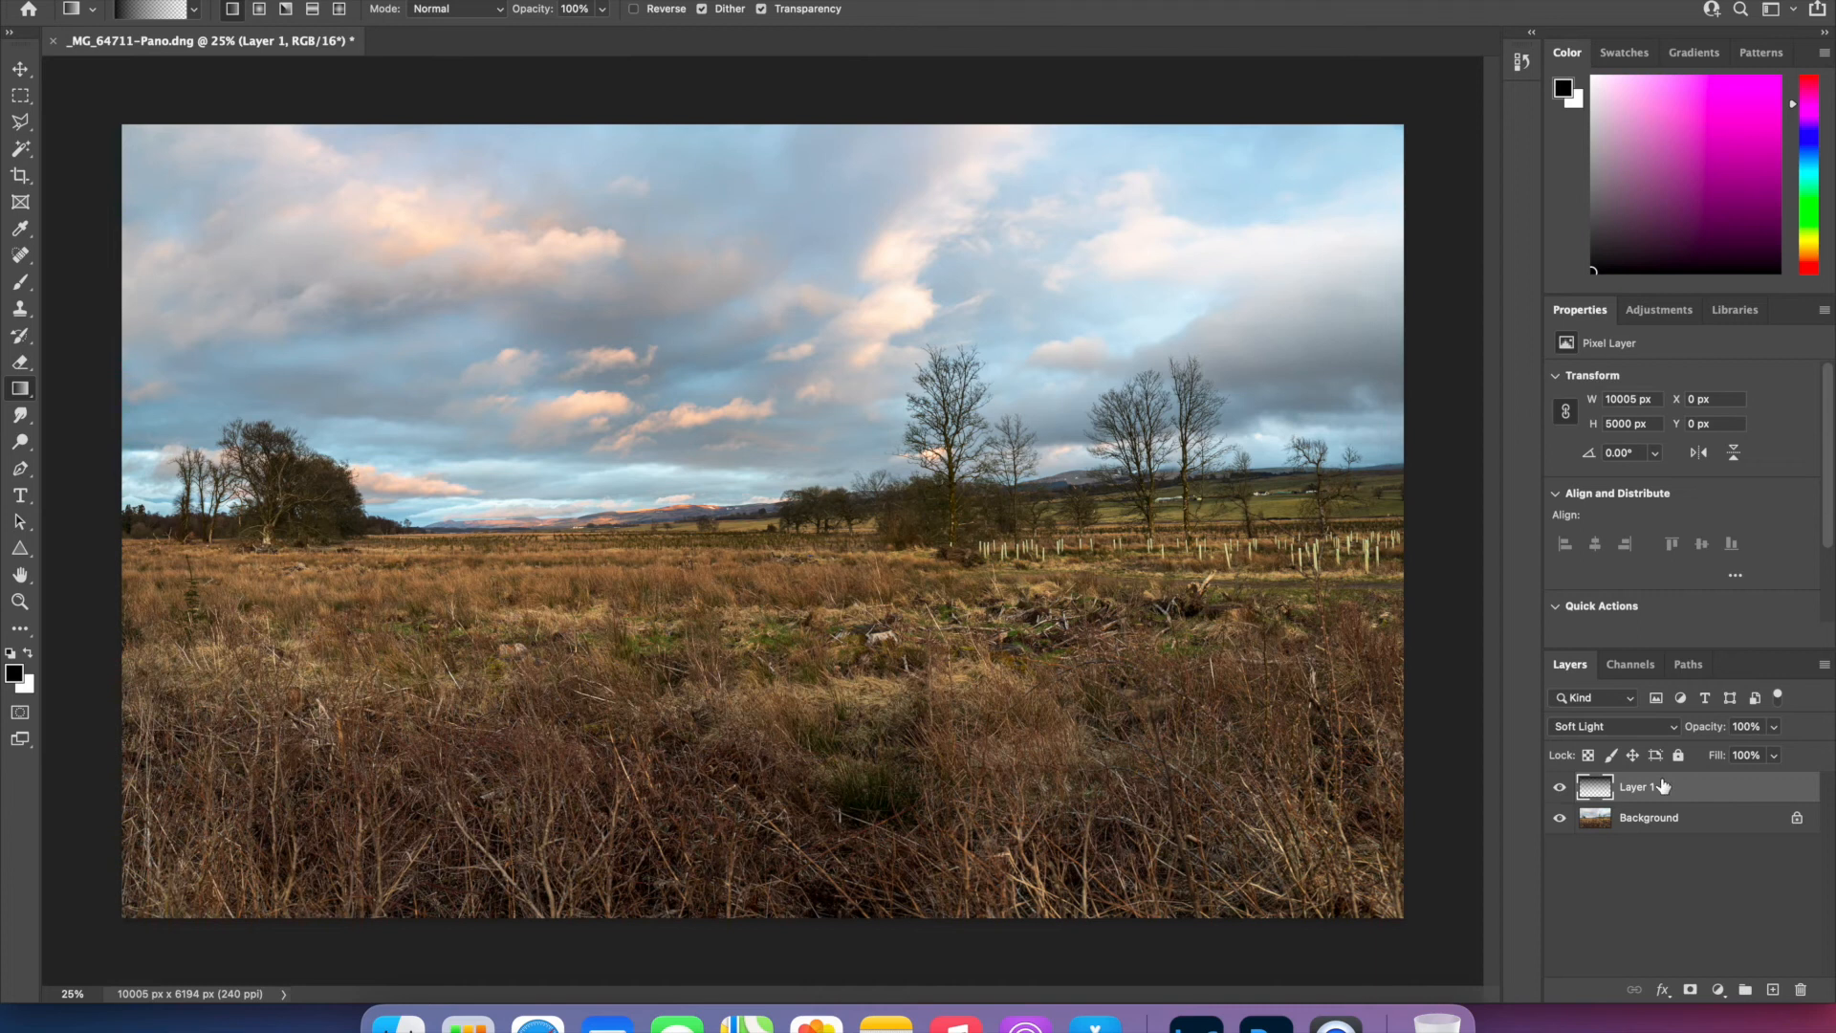
- Add a layer mask to the gradient layer and paint black across the field below the horizon with a 1000 px brush
{"action": "left_click", "coordinate": [1691, 991]}
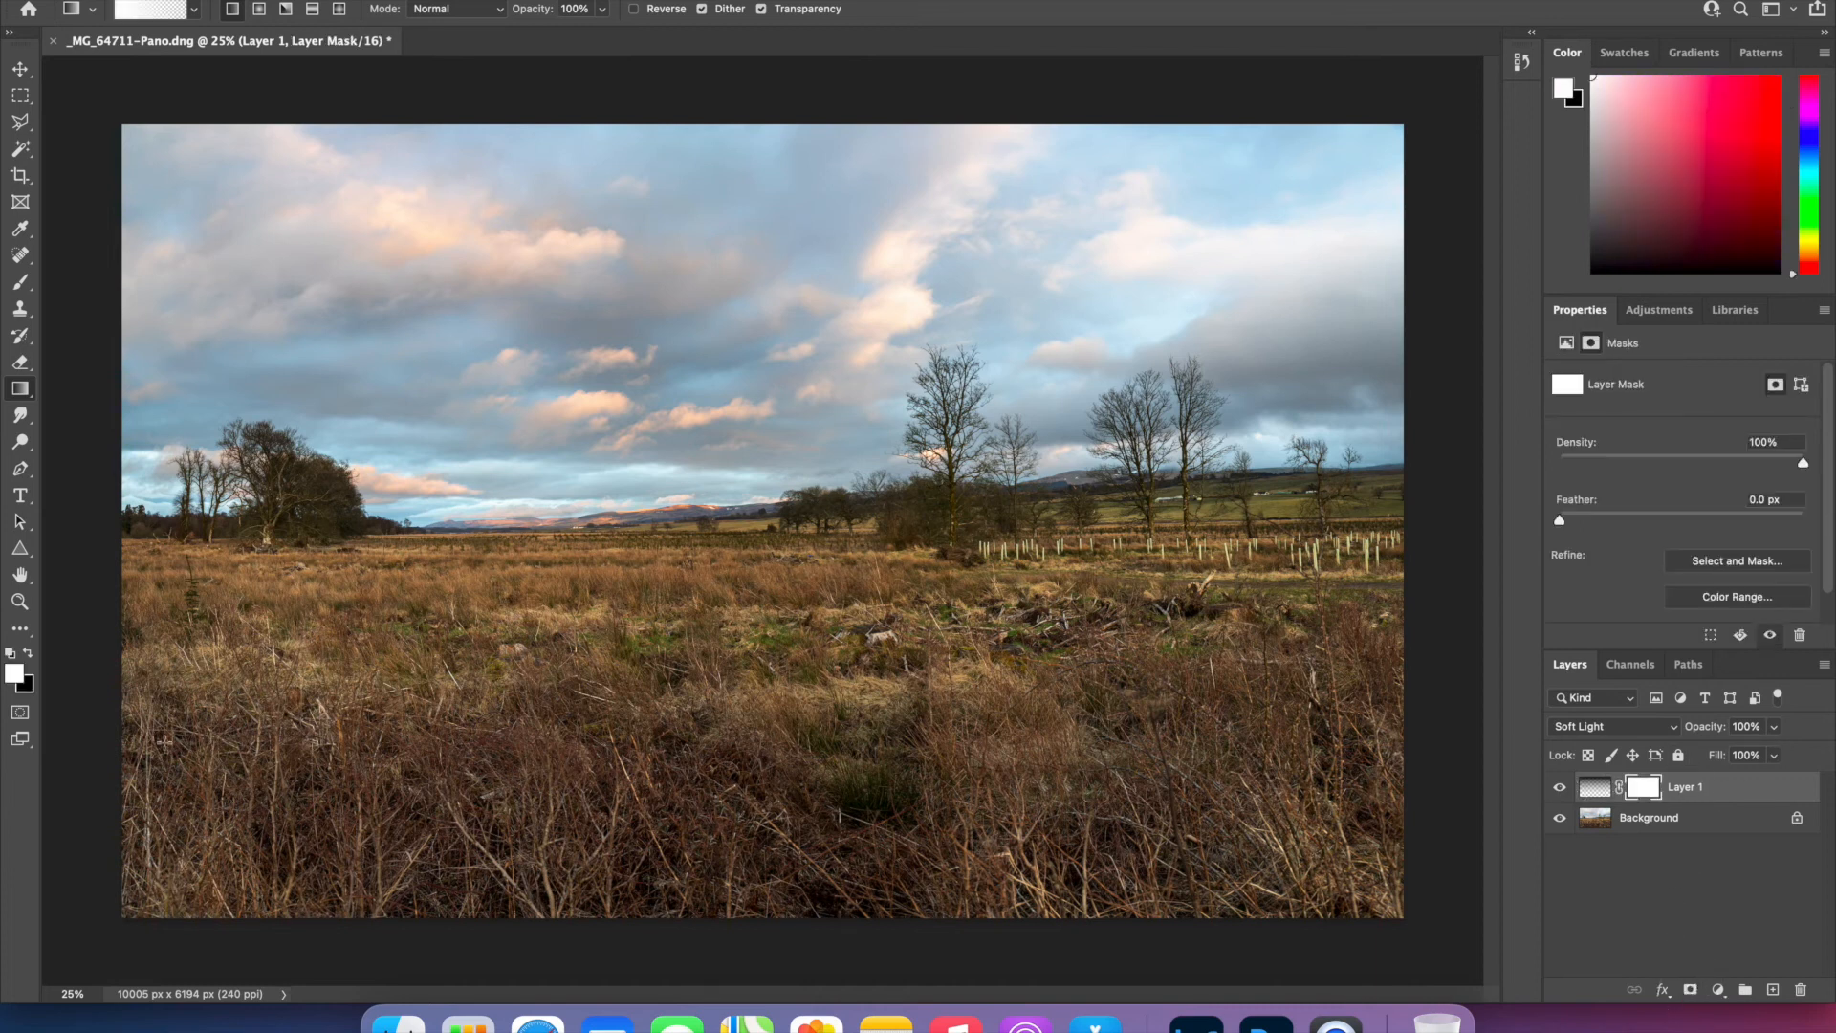
{"action": "left_click", "coordinate": [28, 653]}
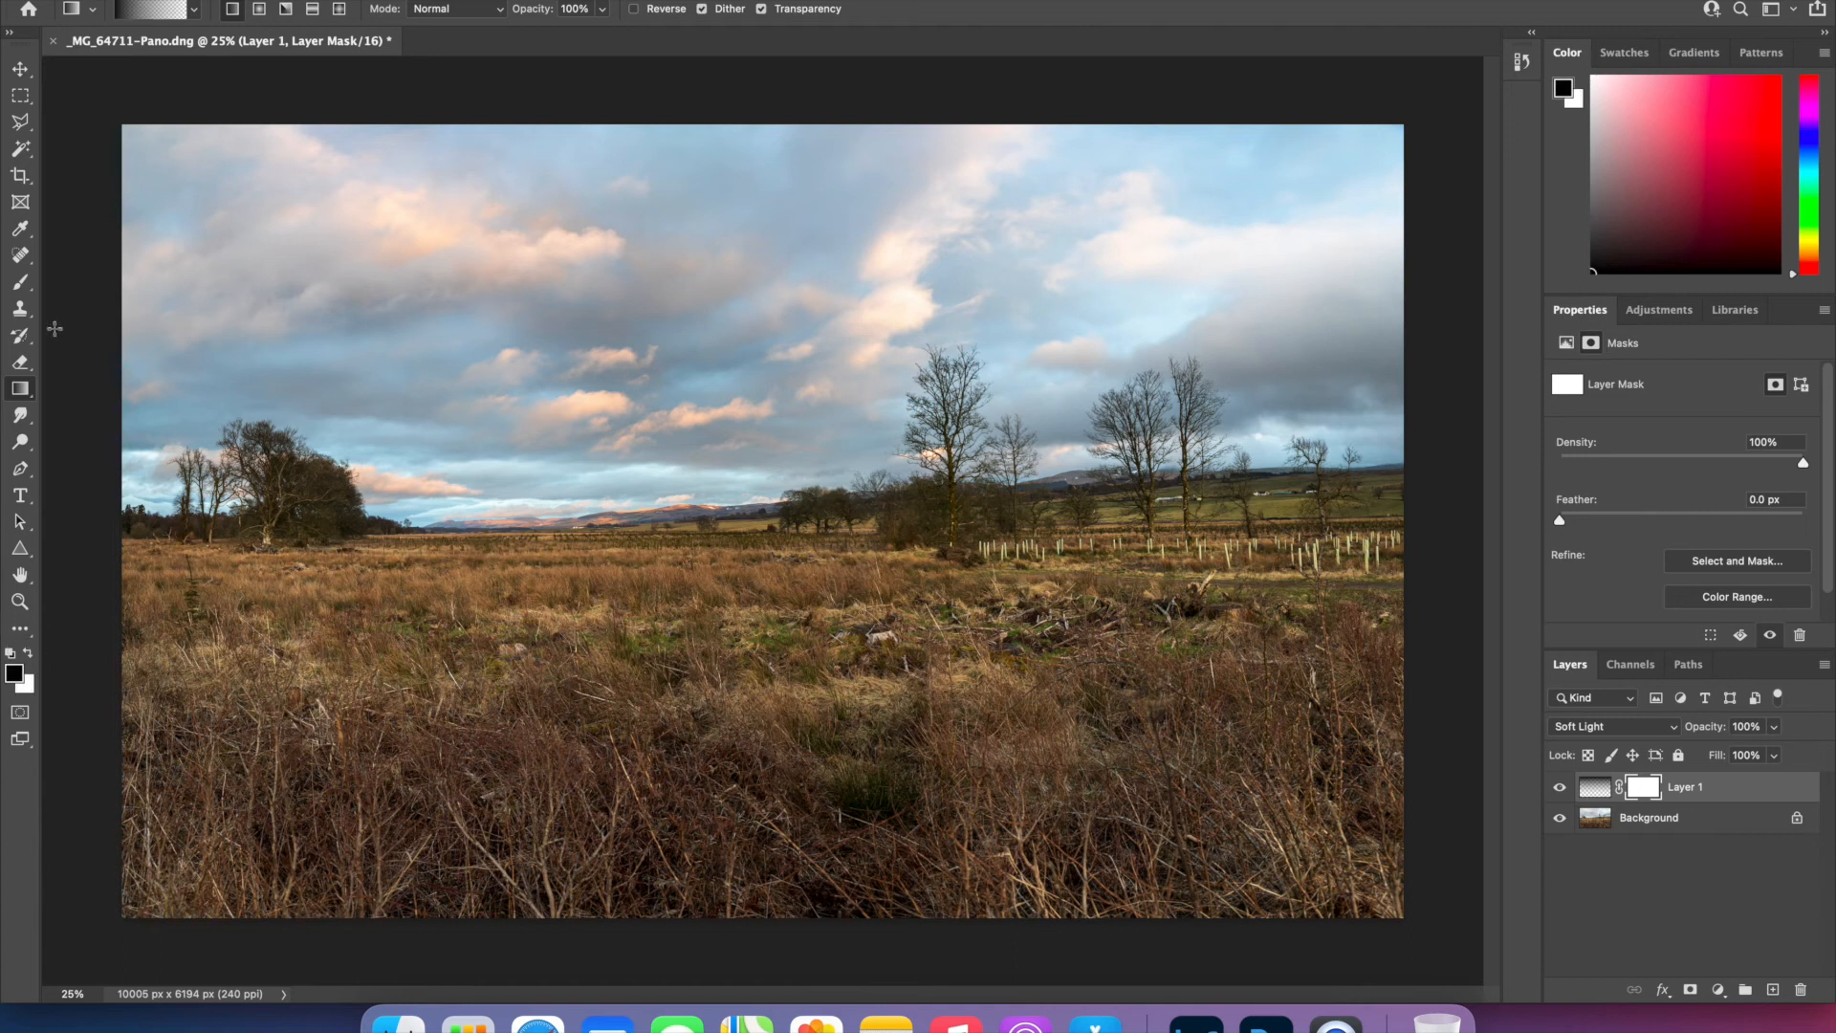
{"action": "left_click", "coordinate": [20, 283]}
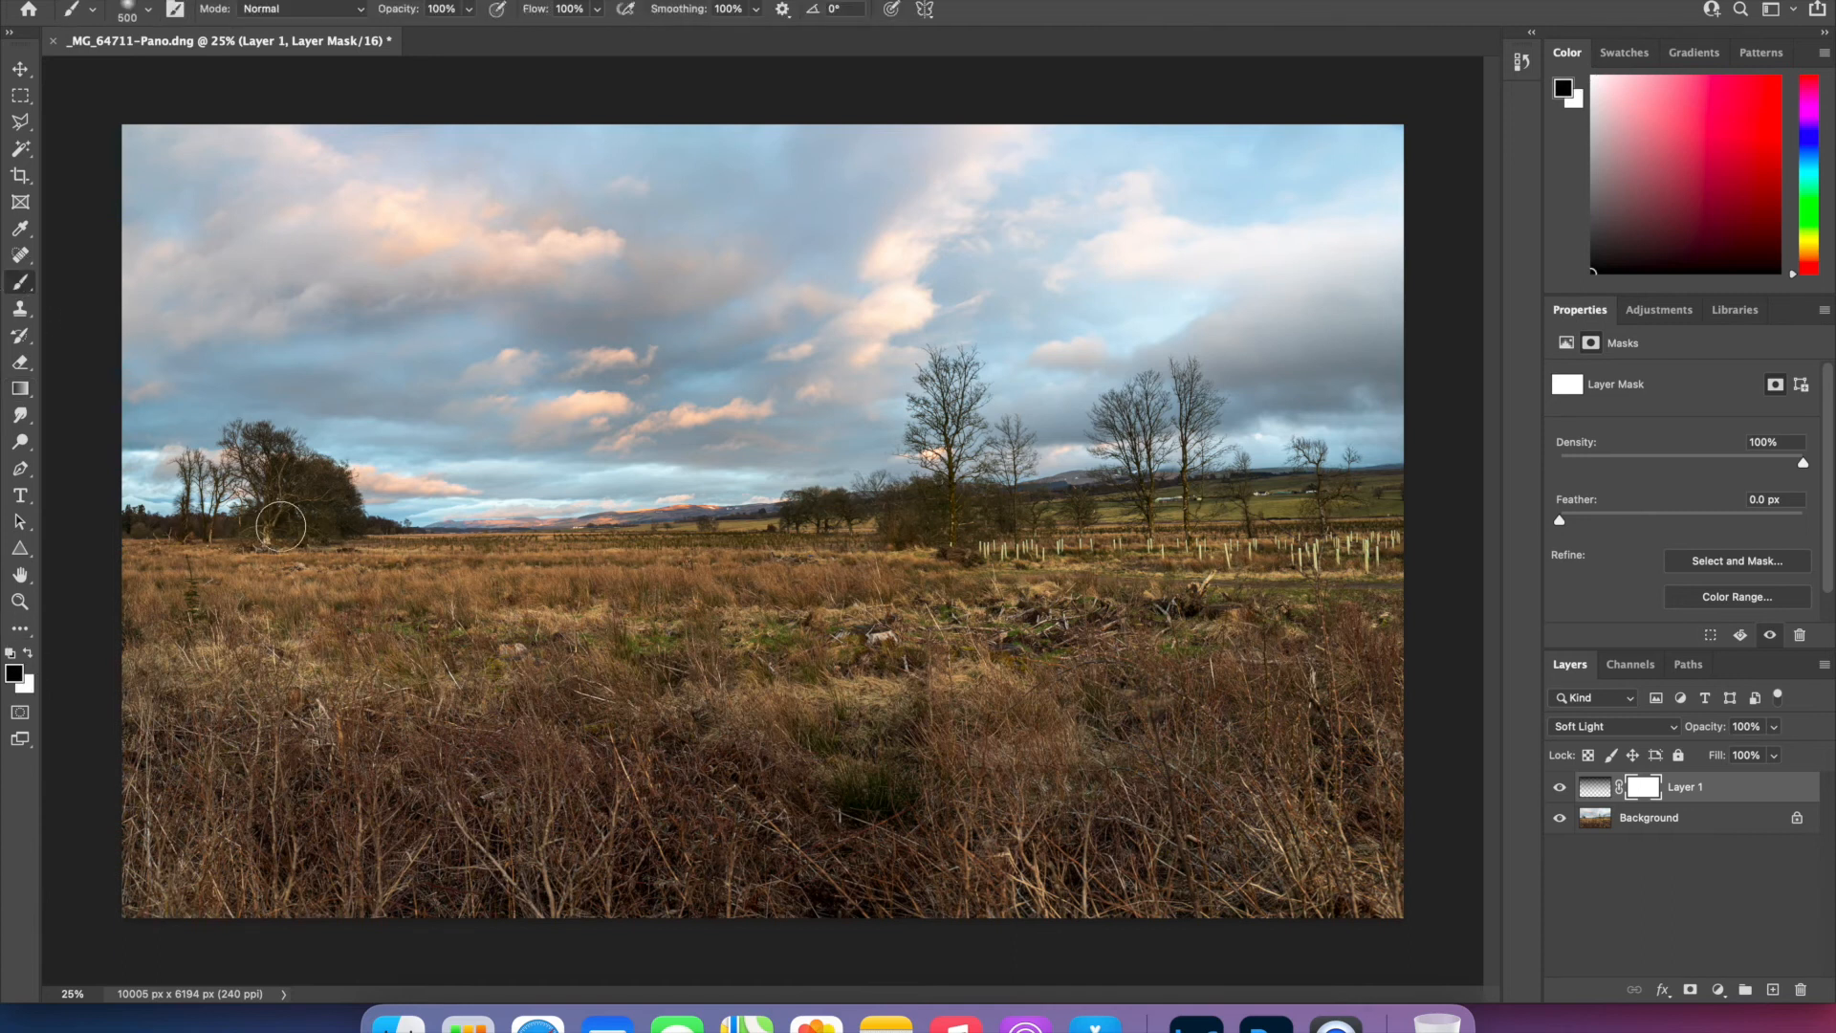
{"action": "key", "text": "bracketright"}
{"action": "key", "text": "bracketright"}
{"action": "key", "text": "bracketright"}
{"action": "key", "text": "bracketright"}
{"action": "key", "text": "bracketright"}
{"action": "mouse_move", "coordinate": [151, 544]}
{"action": "left_mouse_down"}
{"action": "mouse_move", "coordinate": [507, 543]}
{"action": "mouse_move", "coordinate": [617, 563]}
{"action": "mouse_move", "coordinate": [984, 516]}
{"action": "mouse_move", "coordinate": [1017, 551]}
{"action": "mouse_move", "coordinate": [1352, 533]}
{"action": "mouse_move", "coordinate": [1393, 541]}
{"action": "mouse_move", "coordinate": [952, 536]}
{"action": "mouse_move", "coordinate": [143, 602]}
{"action": "mouse_move", "coordinate": [550, 631]}
{"action": "mouse_move", "coordinate": [811, 600]}
{"action": "mouse_move", "coordinate": [1125, 622]}
{"action": "mouse_move", "coordinate": [1434, 593]}
{"action": "mouse_move", "coordinate": [1459, 615]}
{"action": "left_mouse_up"}
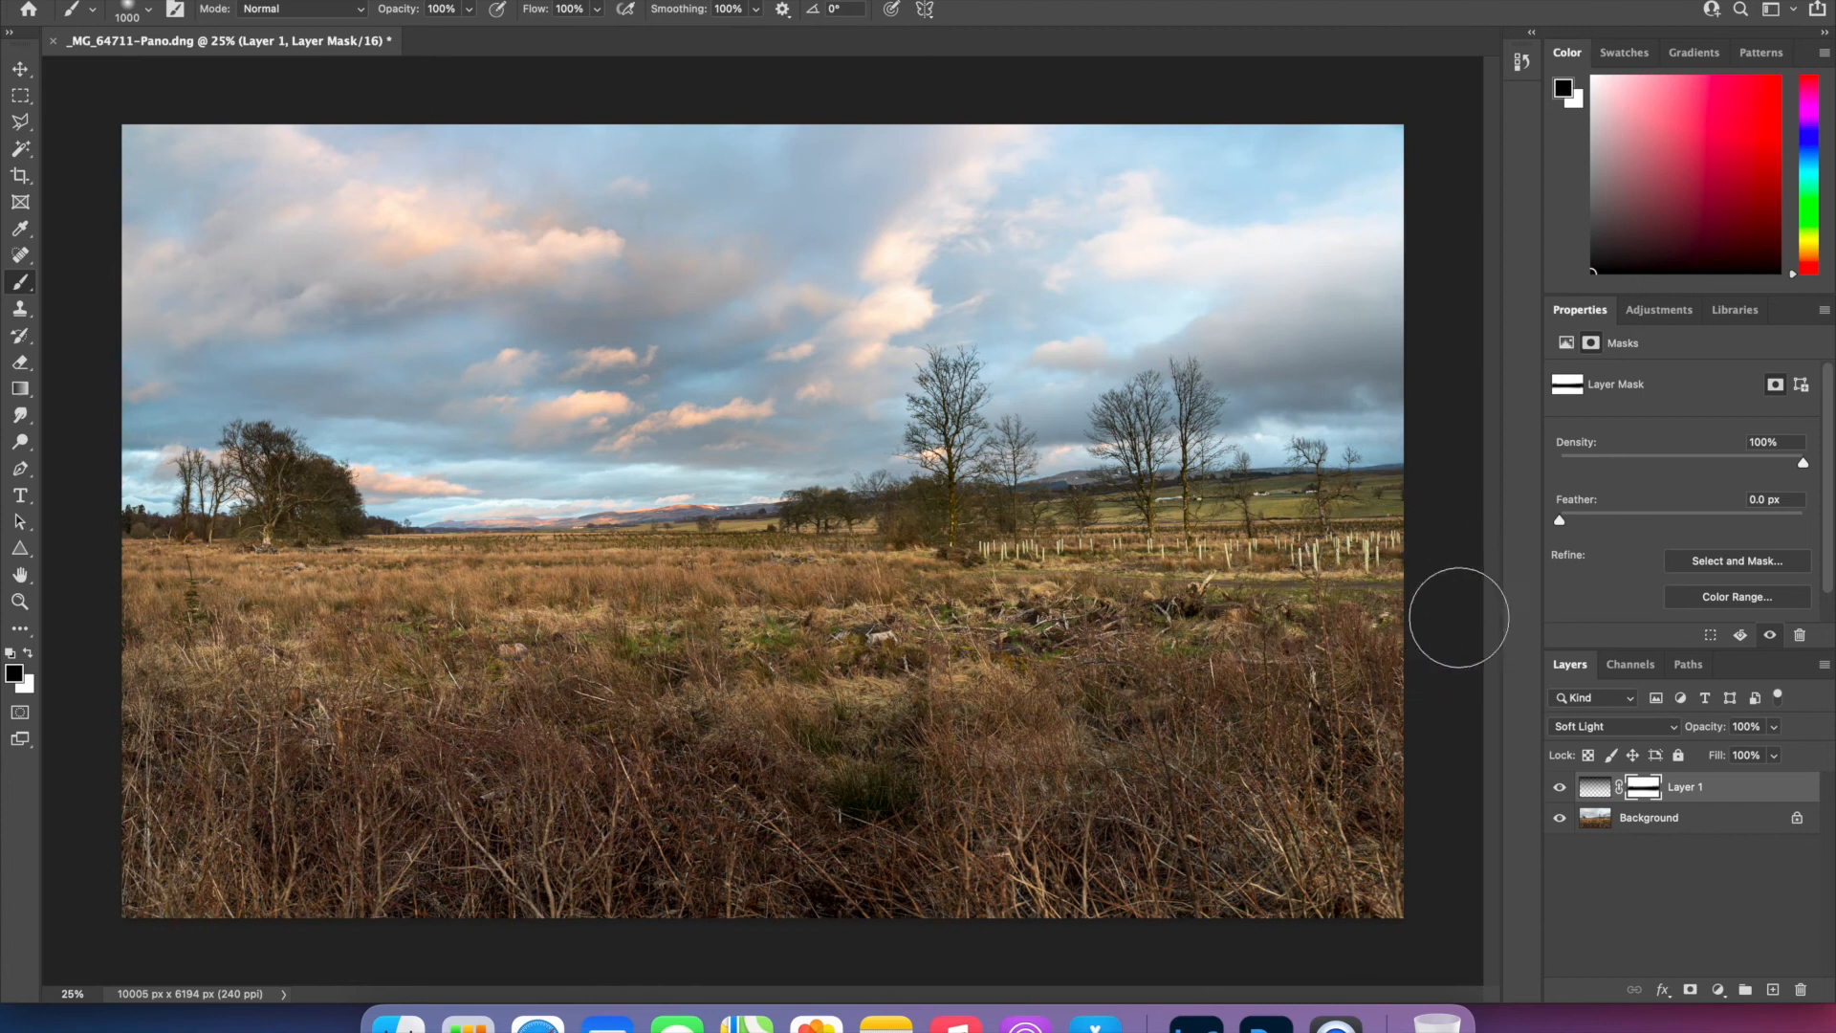
- Merge the masked gradient layer down into the background and return to the Move tool
{"action": "left_click", "coordinate": [1720, 792]}
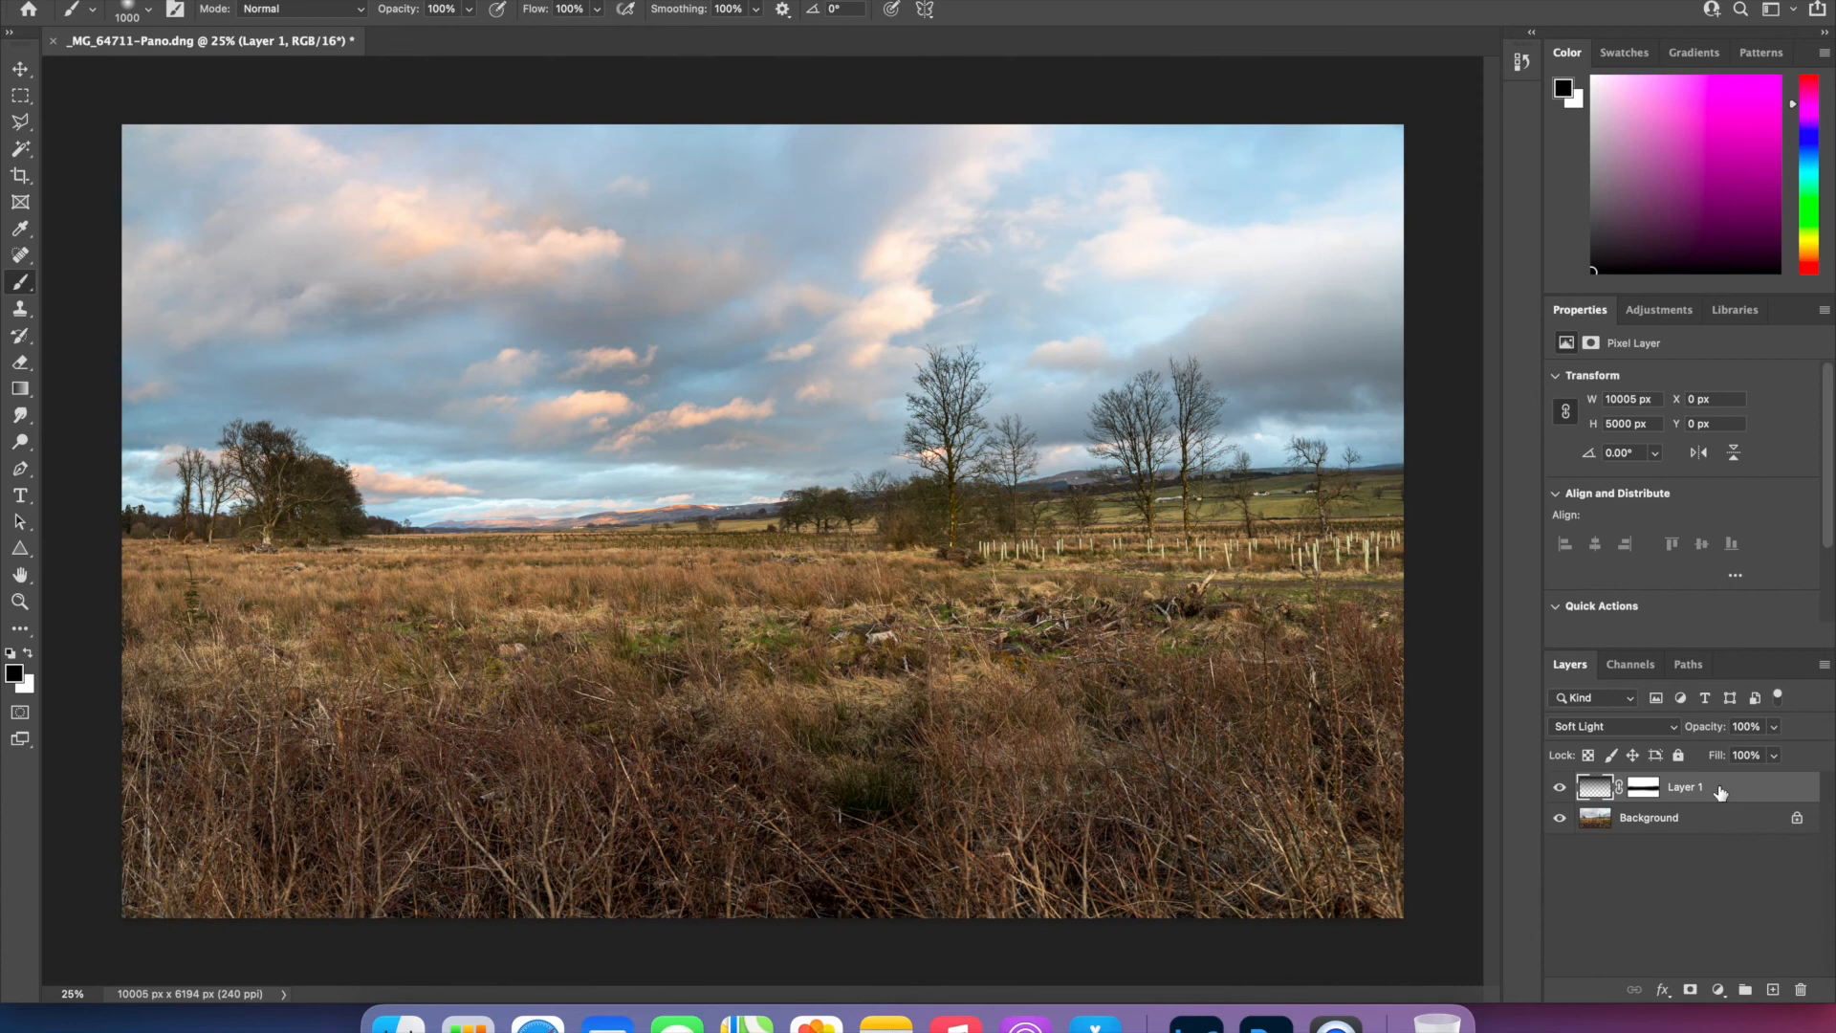
{"action": "key", "text": "super+e"}
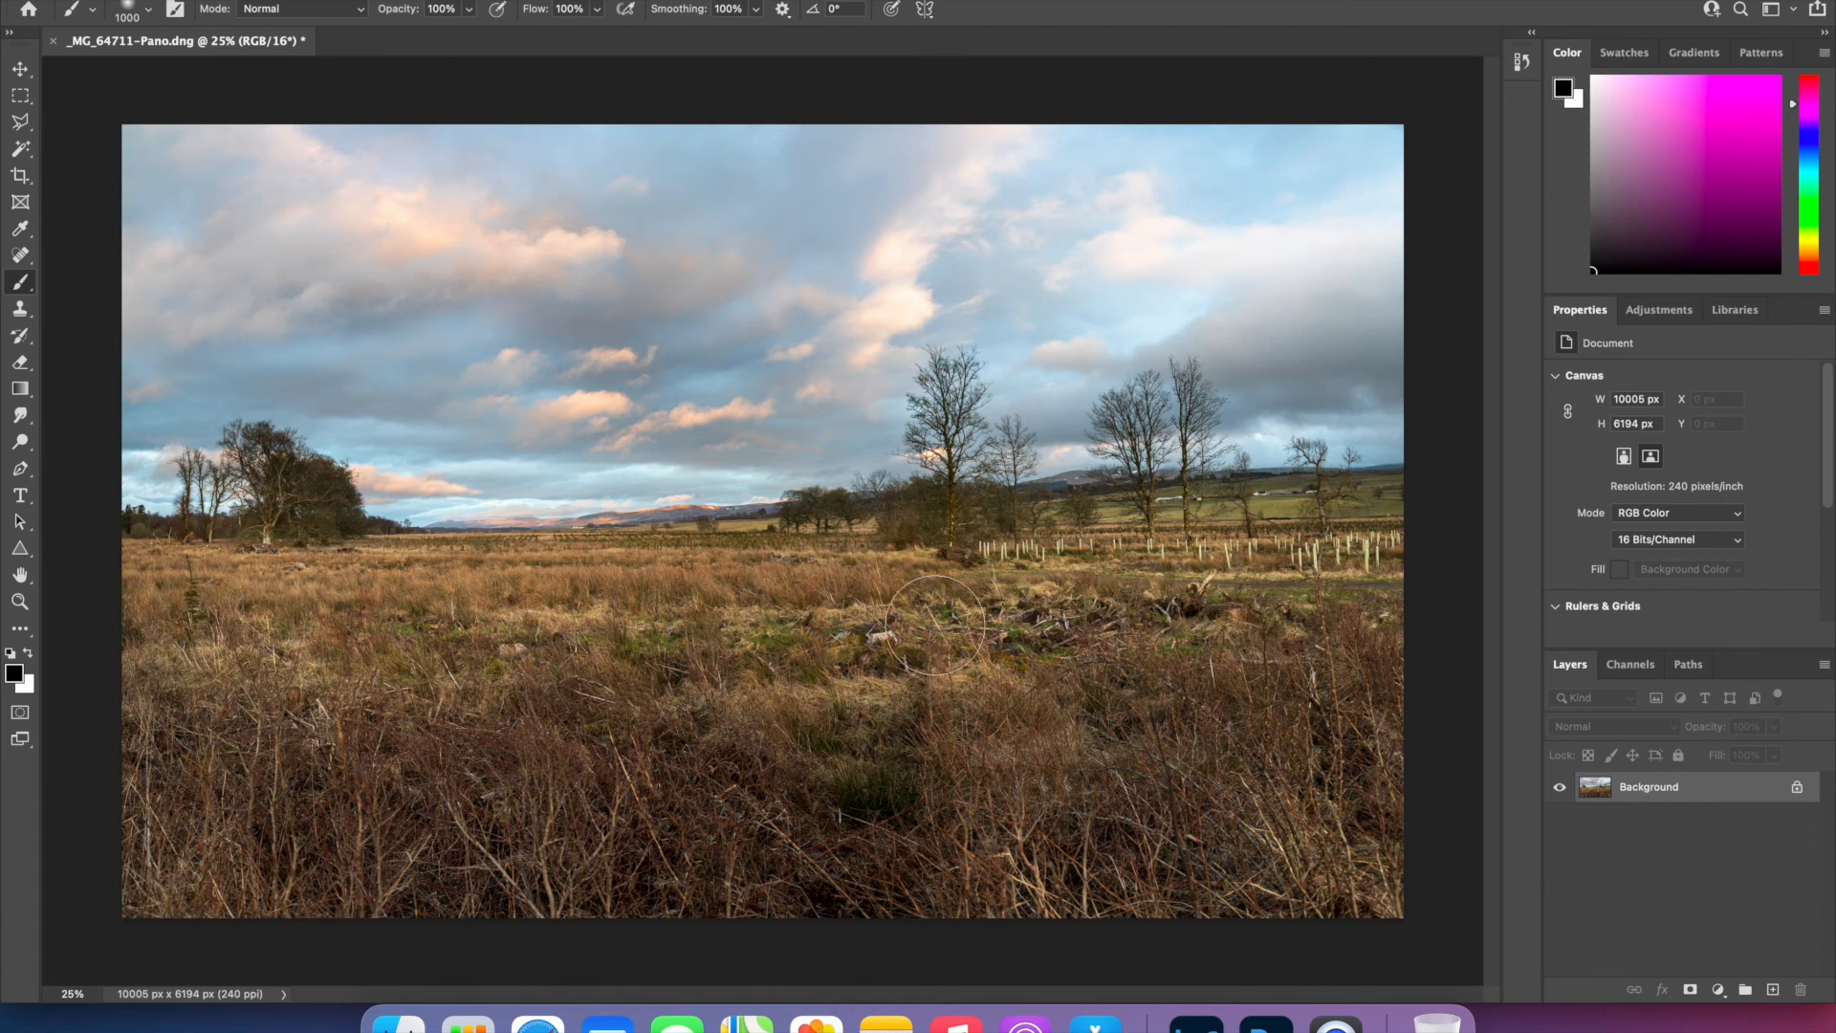
{"action": "left_click", "coordinate": [21, 72]}
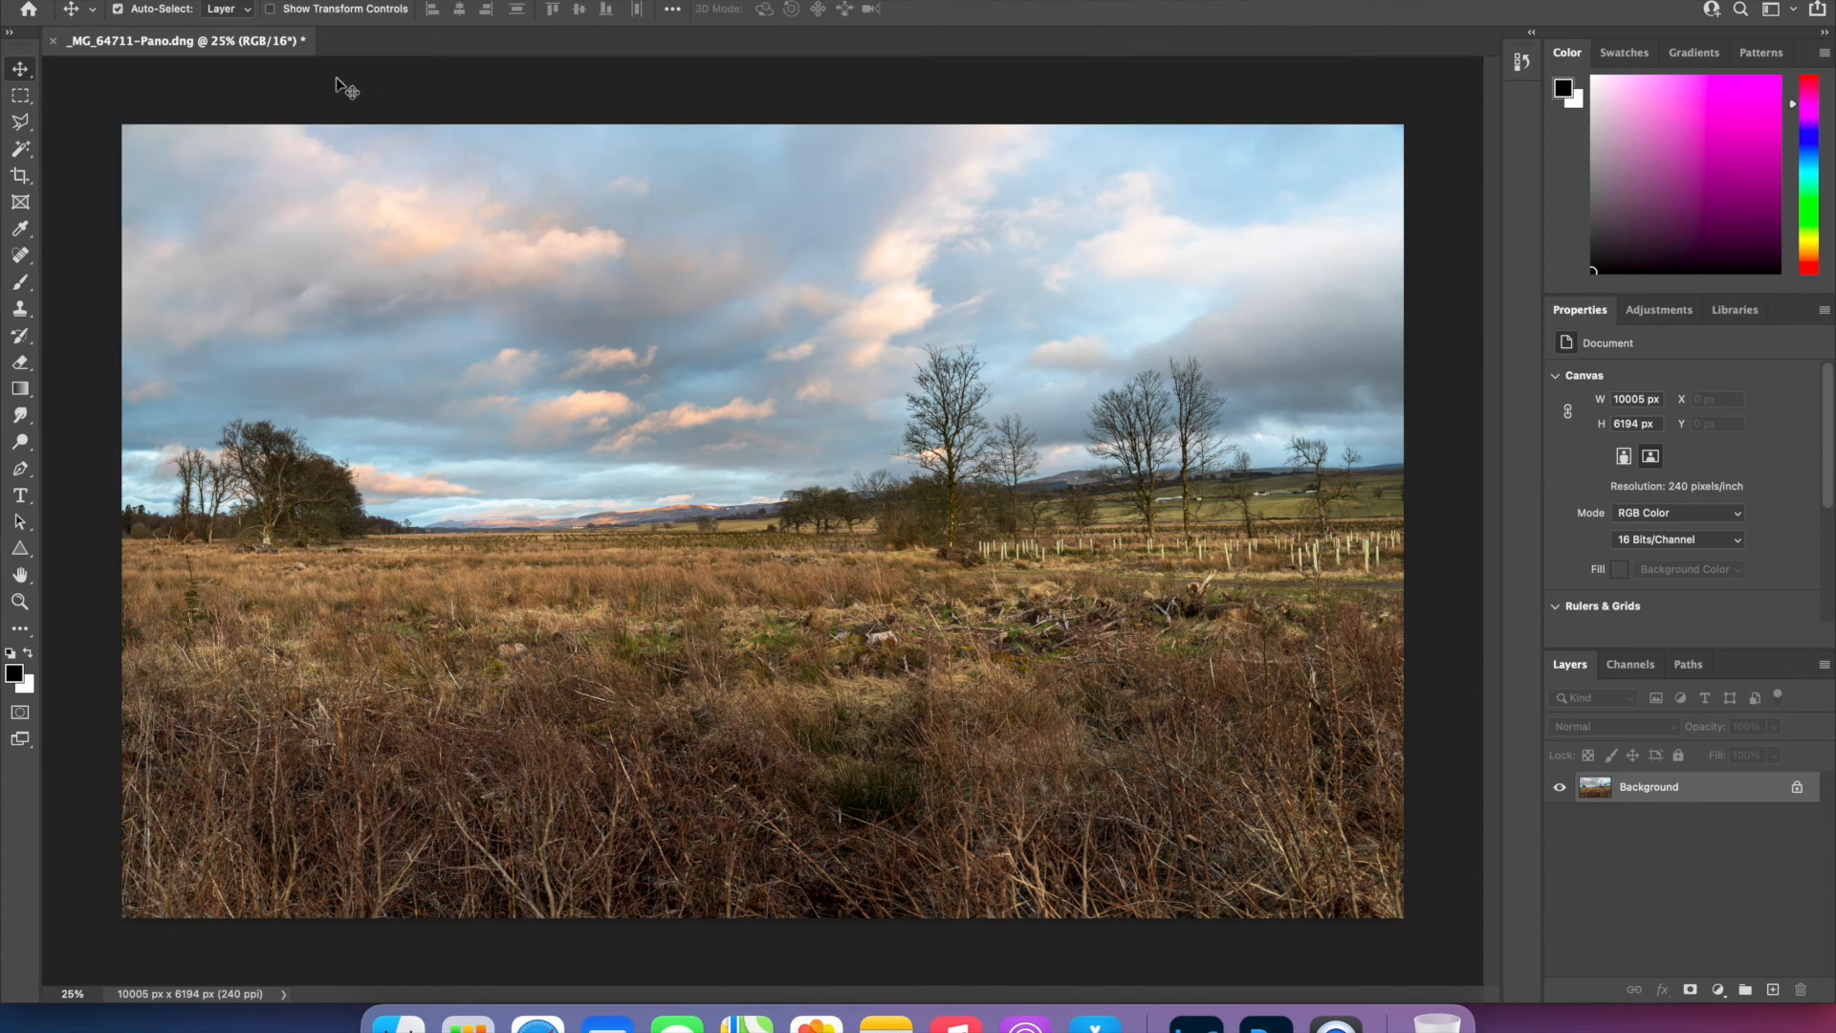
- Quick-export the finished panorama as _MG_64711-Pano.jpg into the Example Pano Photos folder
{"action": "left_click", "coordinate": [155, 1]}
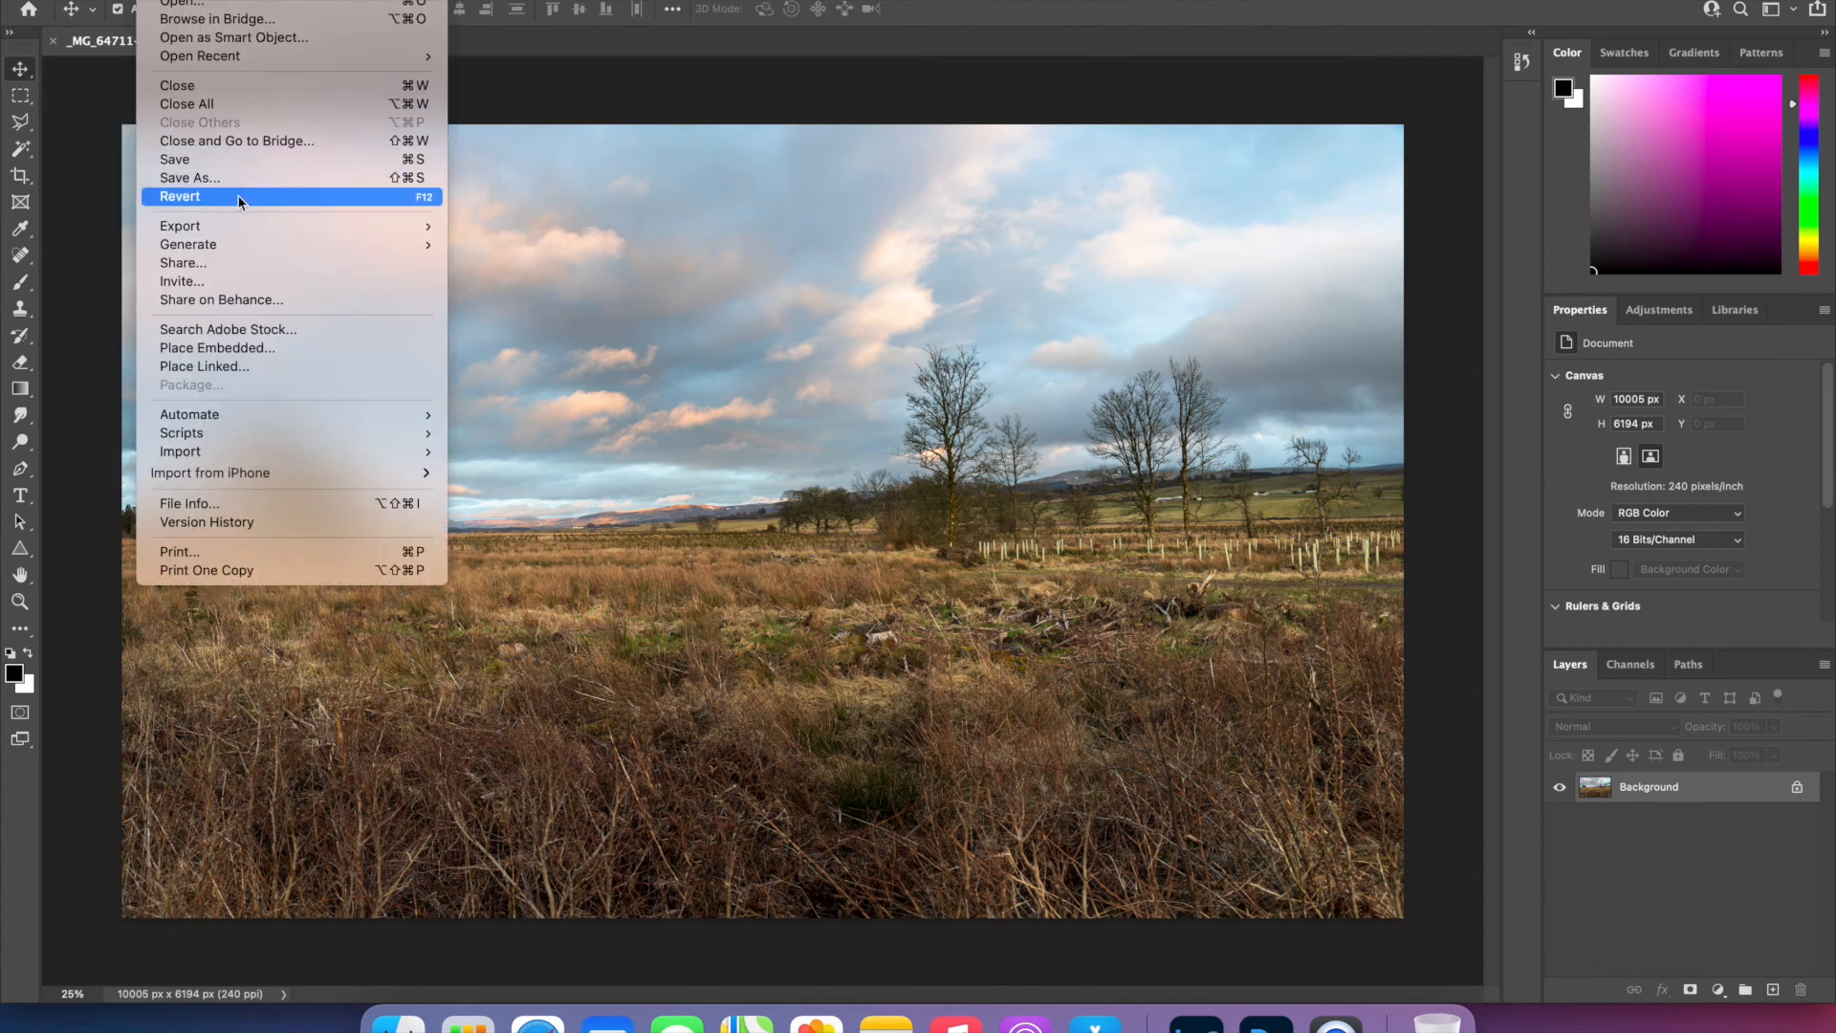
{"action": "mouse_move", "coordinate": [237, 225]}
{"action": "left_click", "coordinate": [532, 228]}
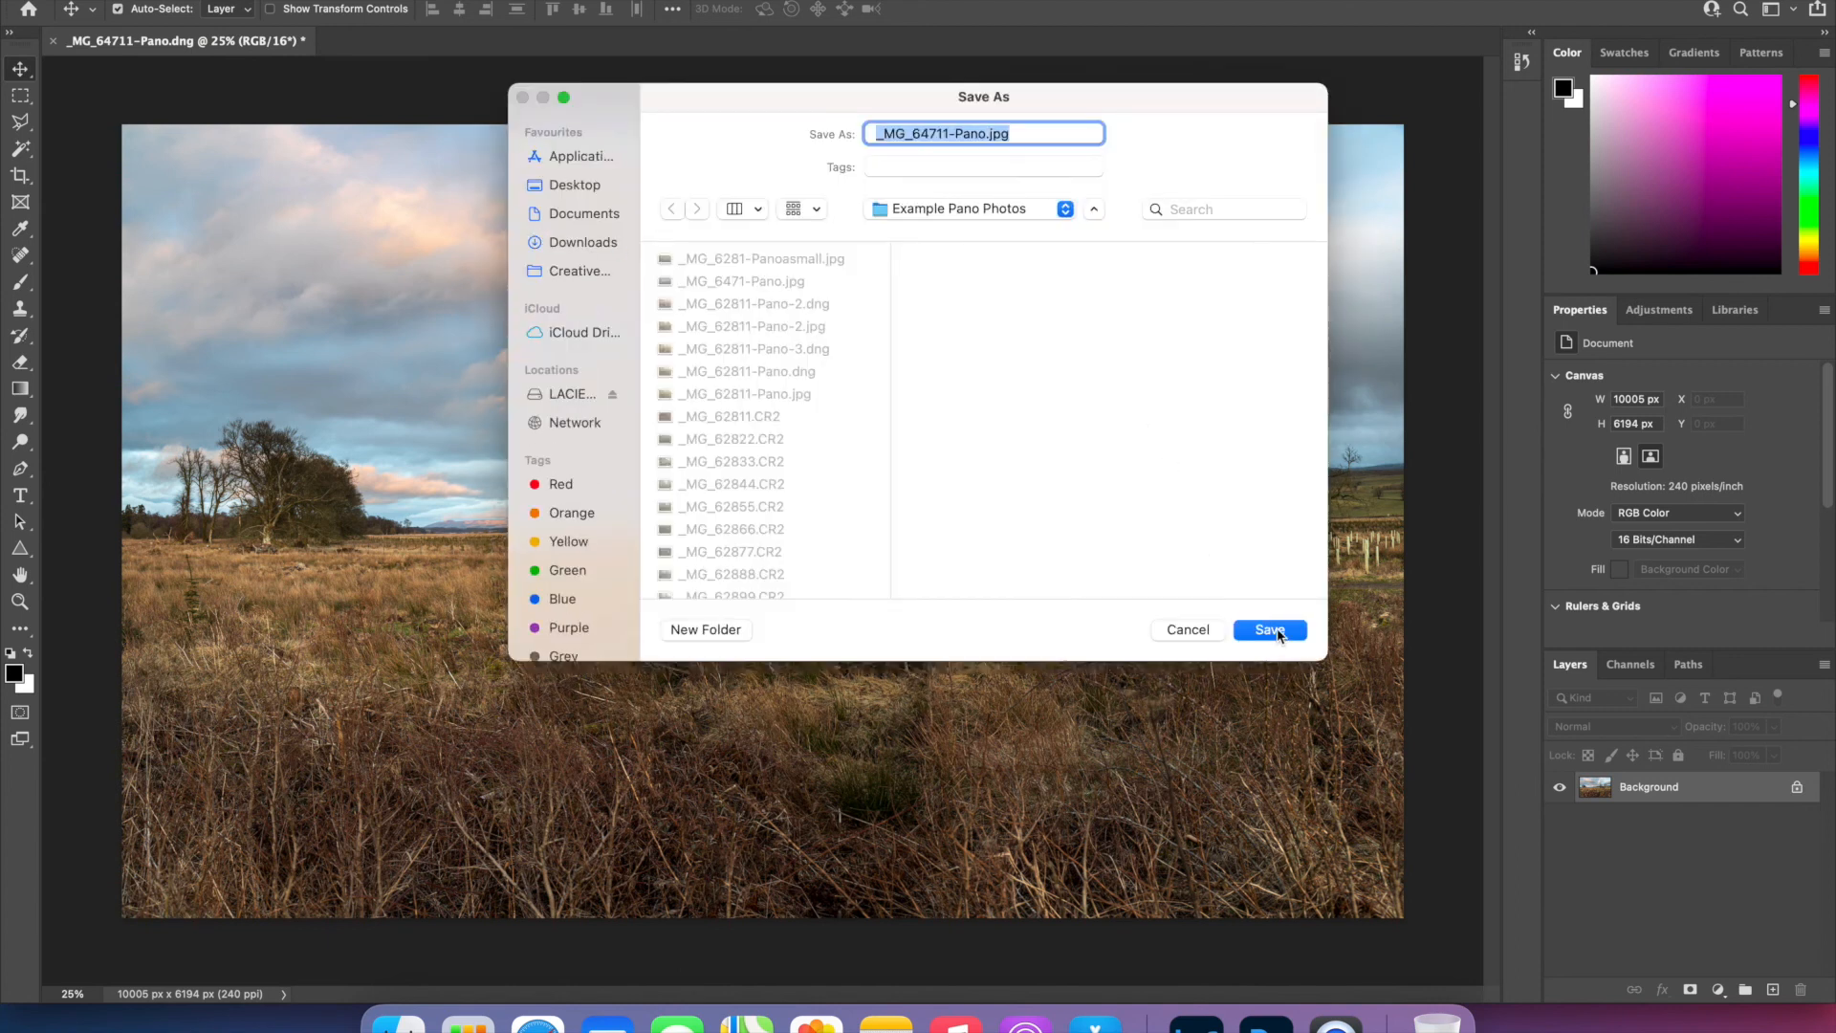
{"action": "left_click", "coordinate": [1272, 631]}
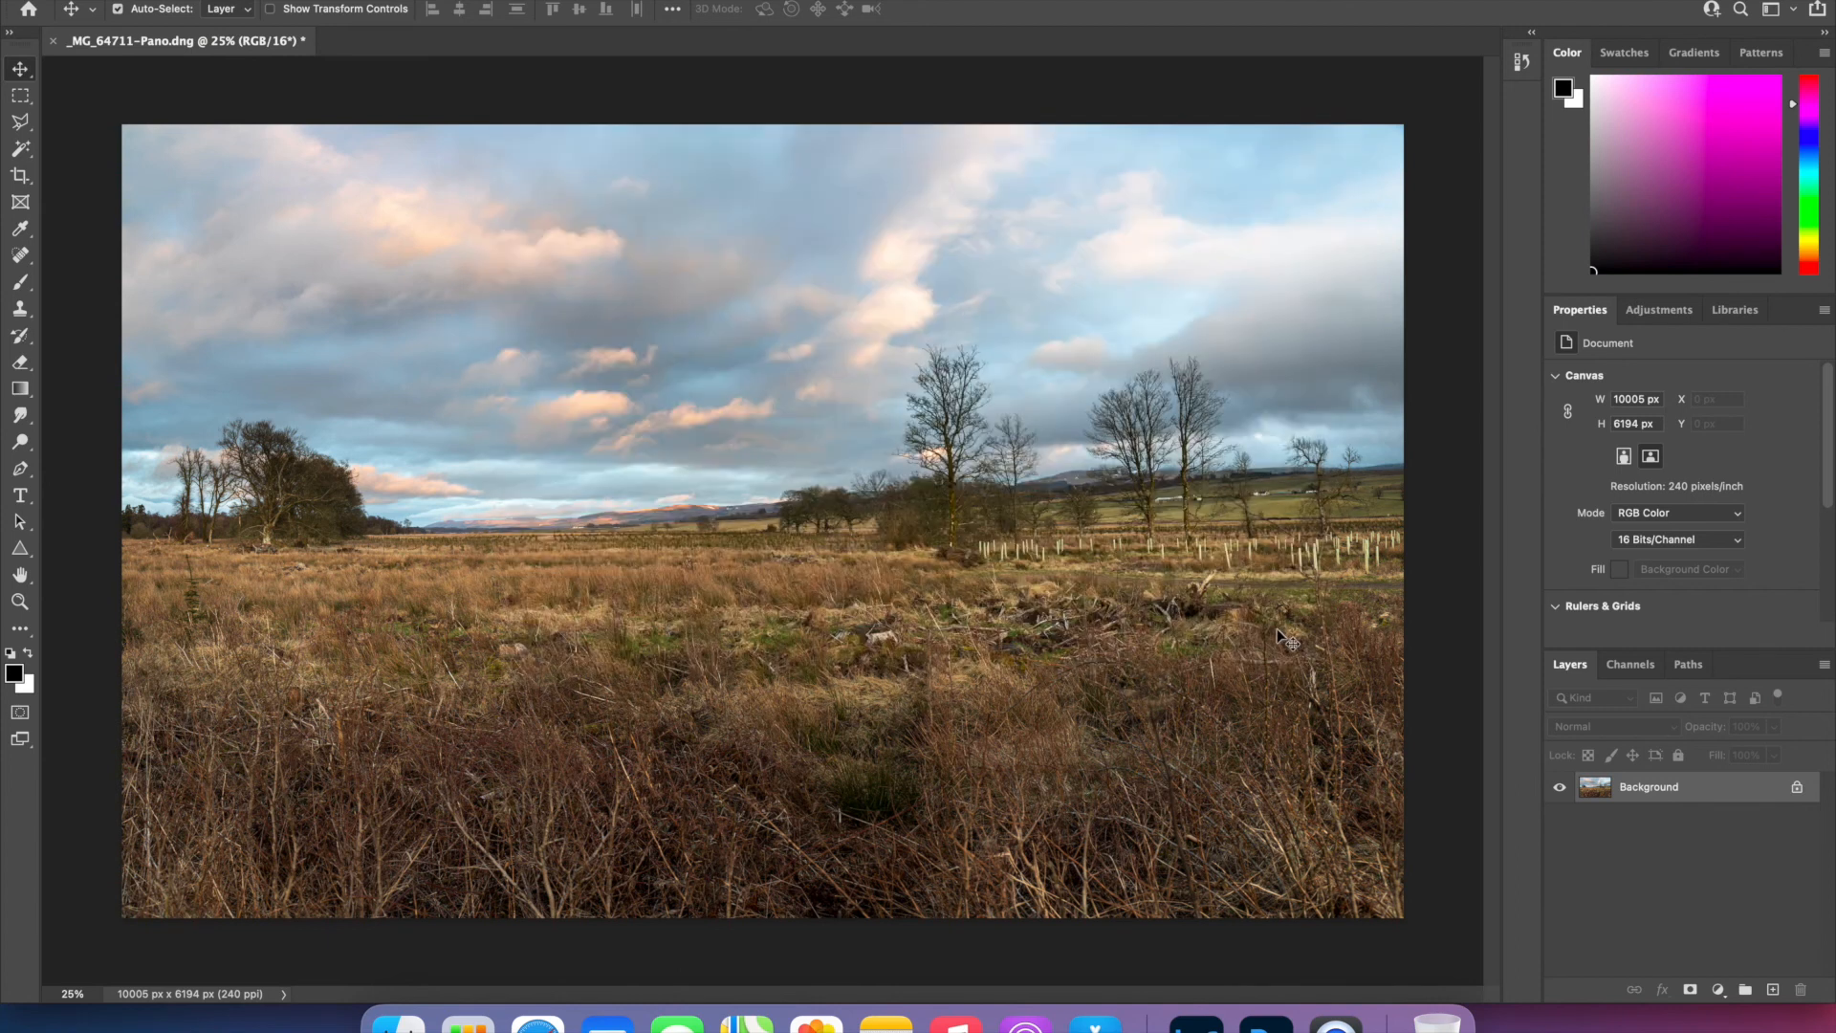